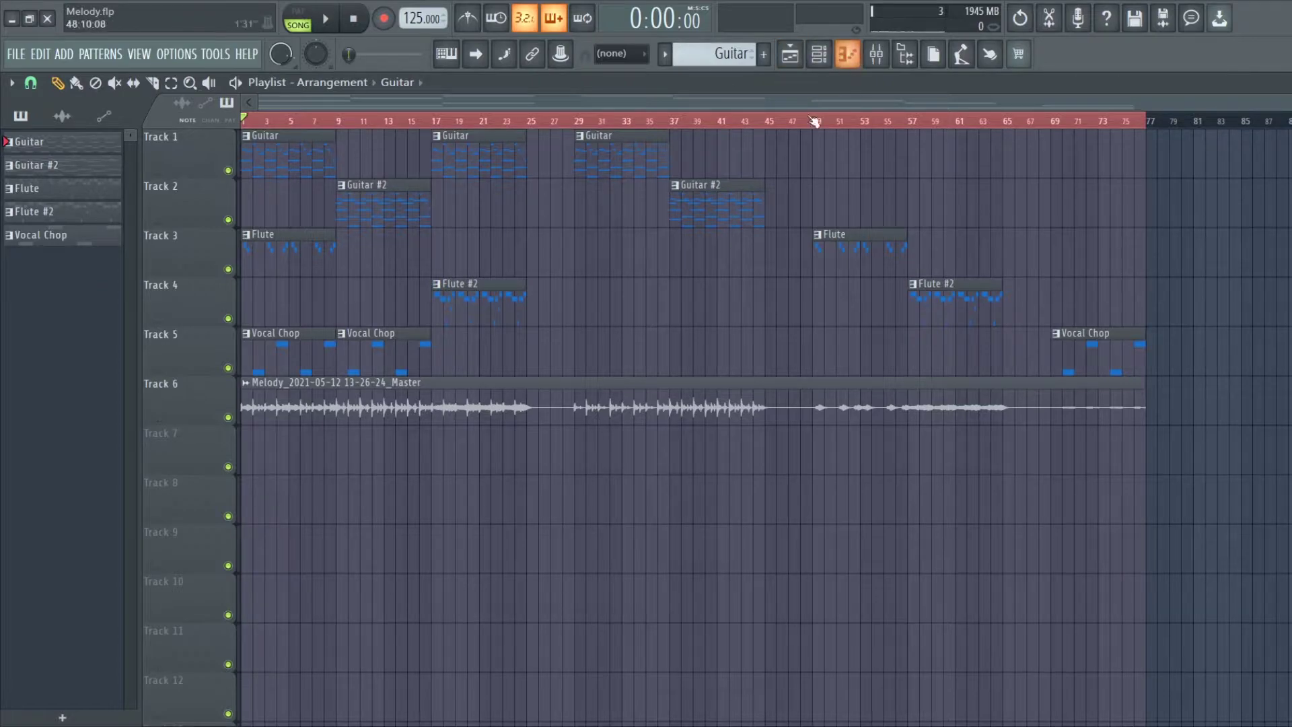
Solo the recorded master audio on Track 6, play it back and stop.
right_click(229, 418)
key(space)
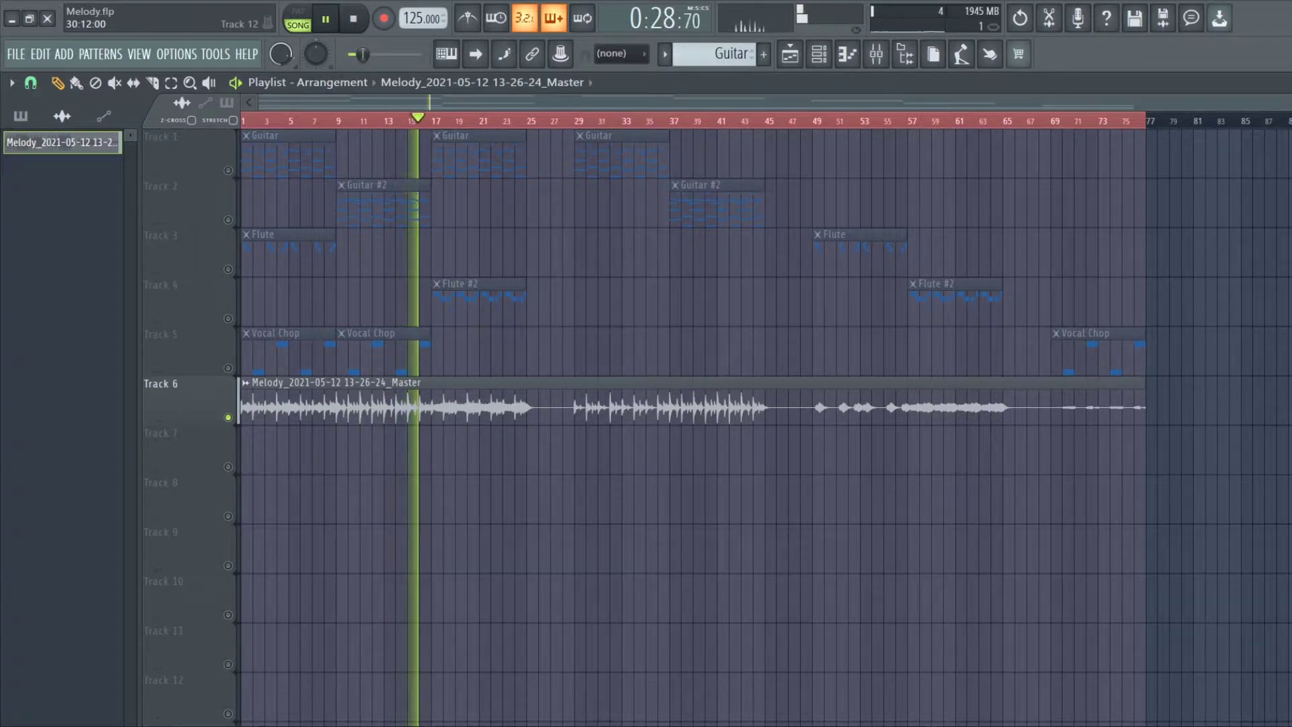
key(space)
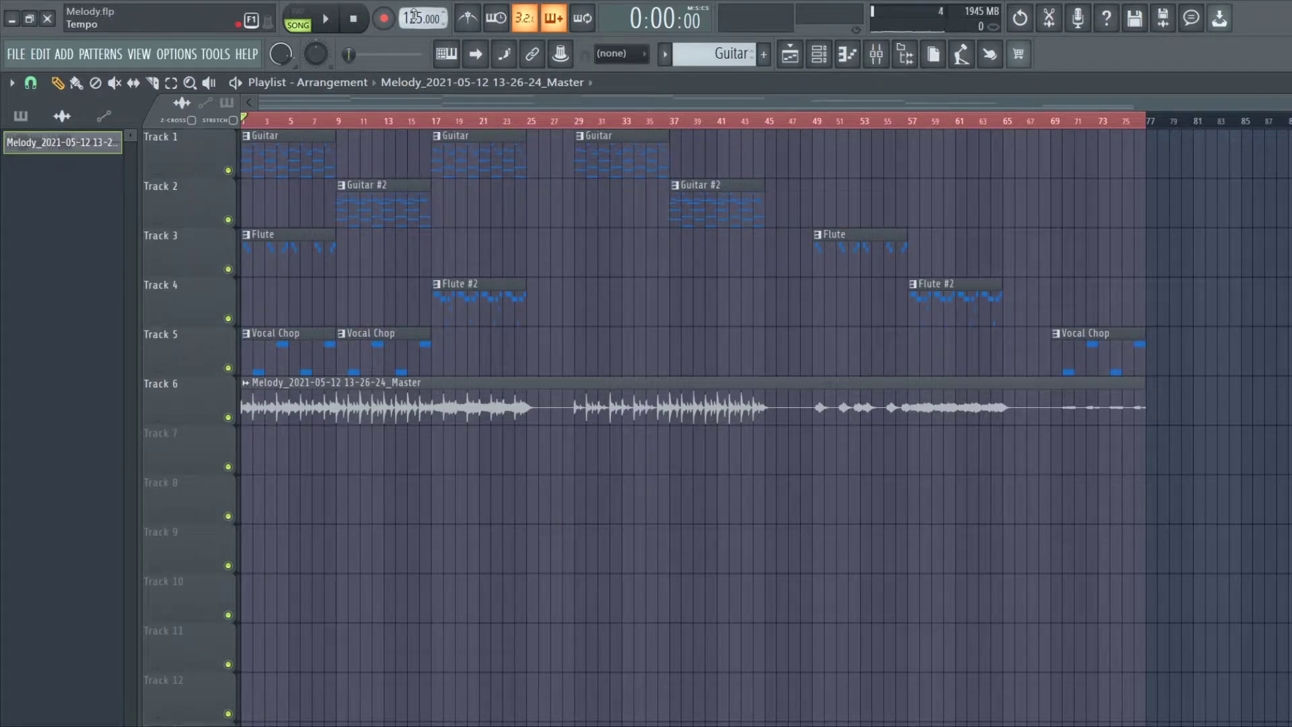
Open the first Guitar clip on Track 1 in the piano roll.
click(269, 171)
double_click(270, 171)
scroll(165, 193, down, 2)
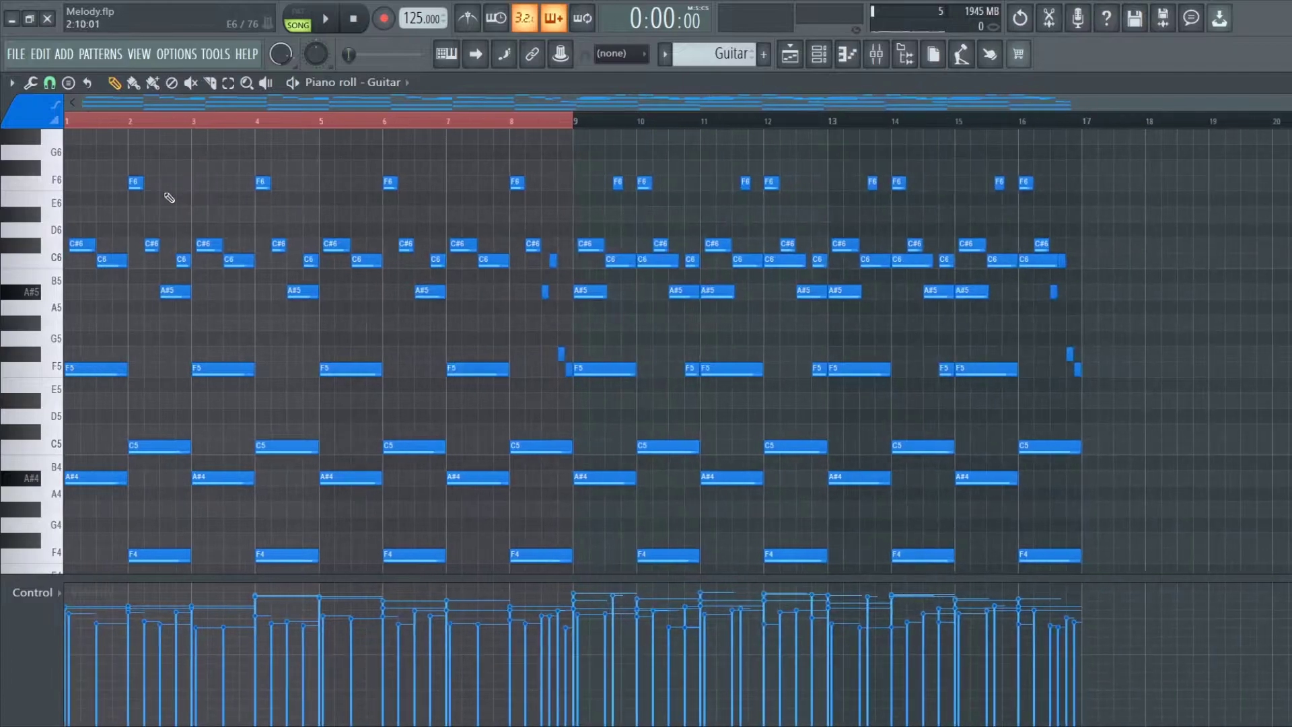
Examine the Guitar pattern's low chord notes and upper melody notes in the opening bars.
scroll(26, 403, up, 3)
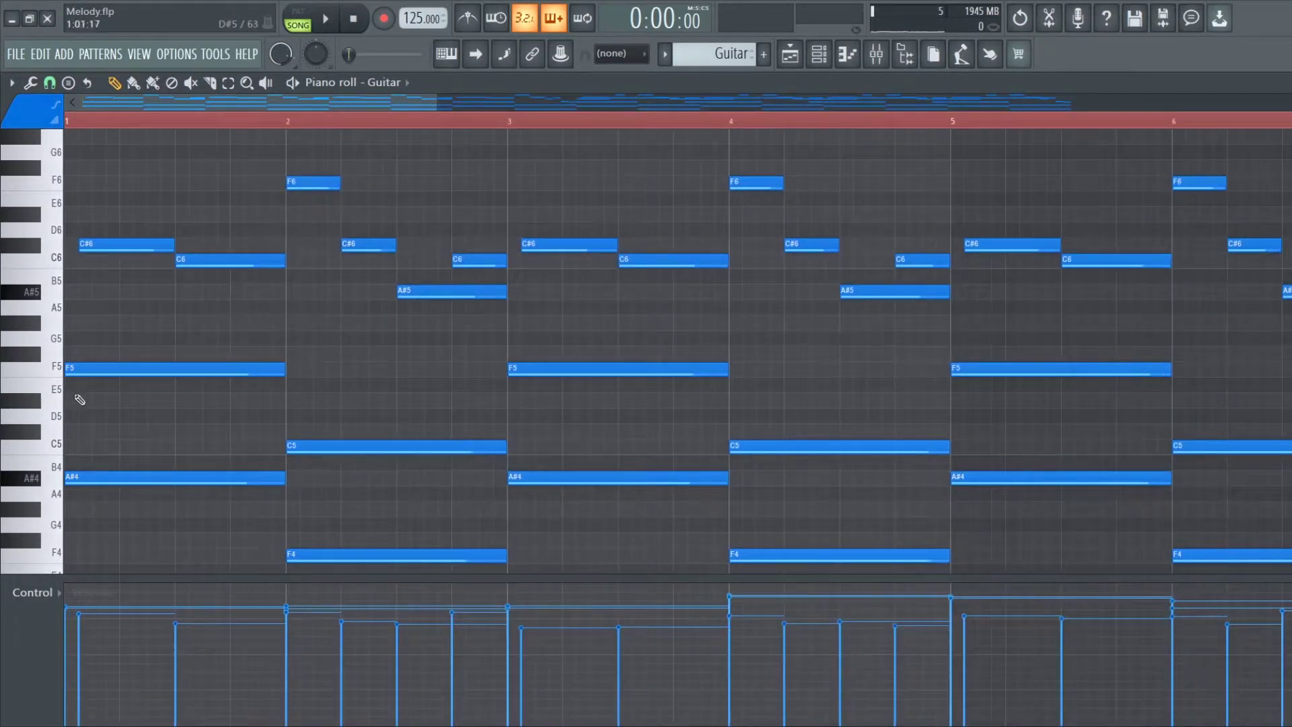
scroll(66, 417, down, 2)
scroll(121, 274, up, 1)
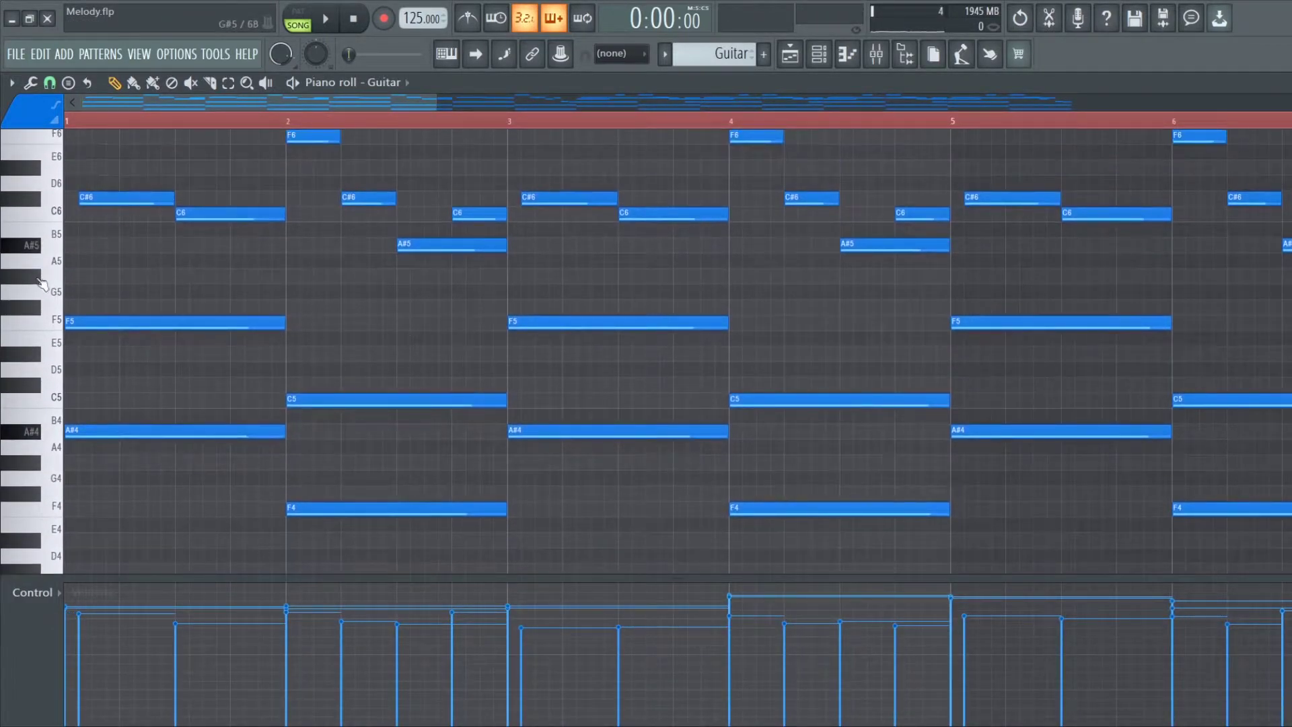
scroll(45, 291, down, 1)
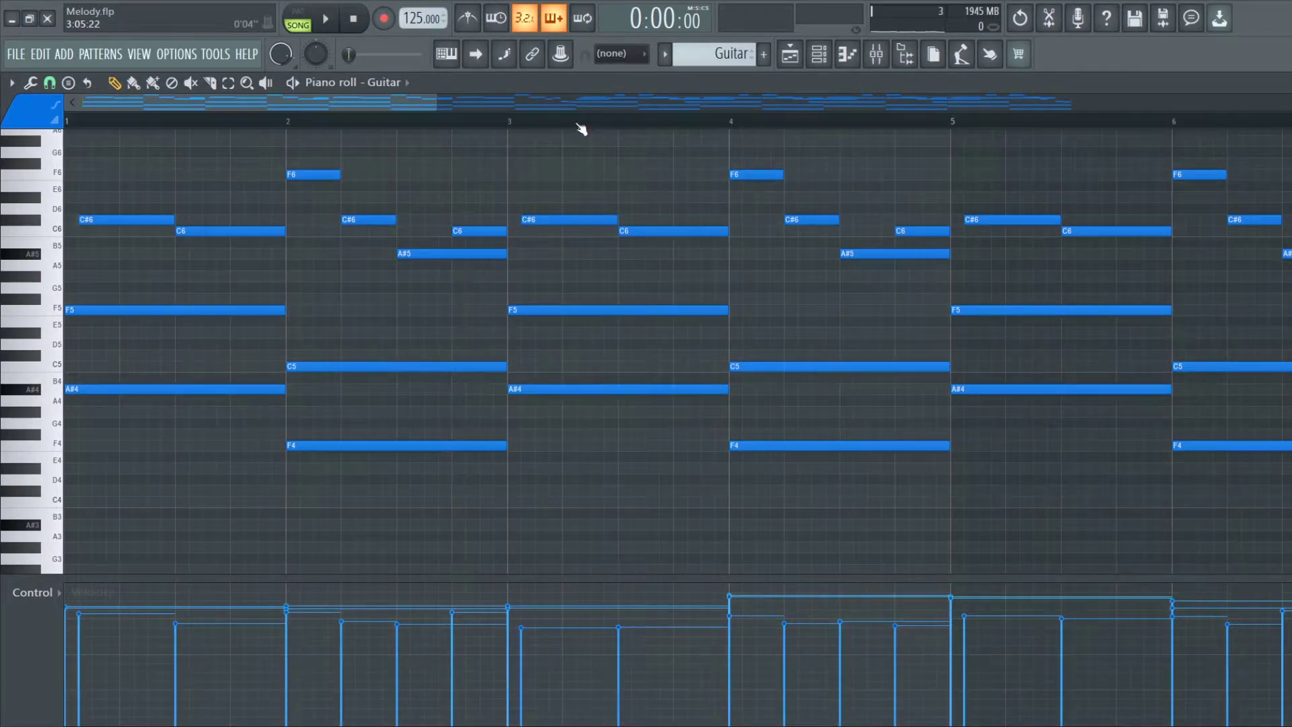
scroll(401, 250, down, 5)
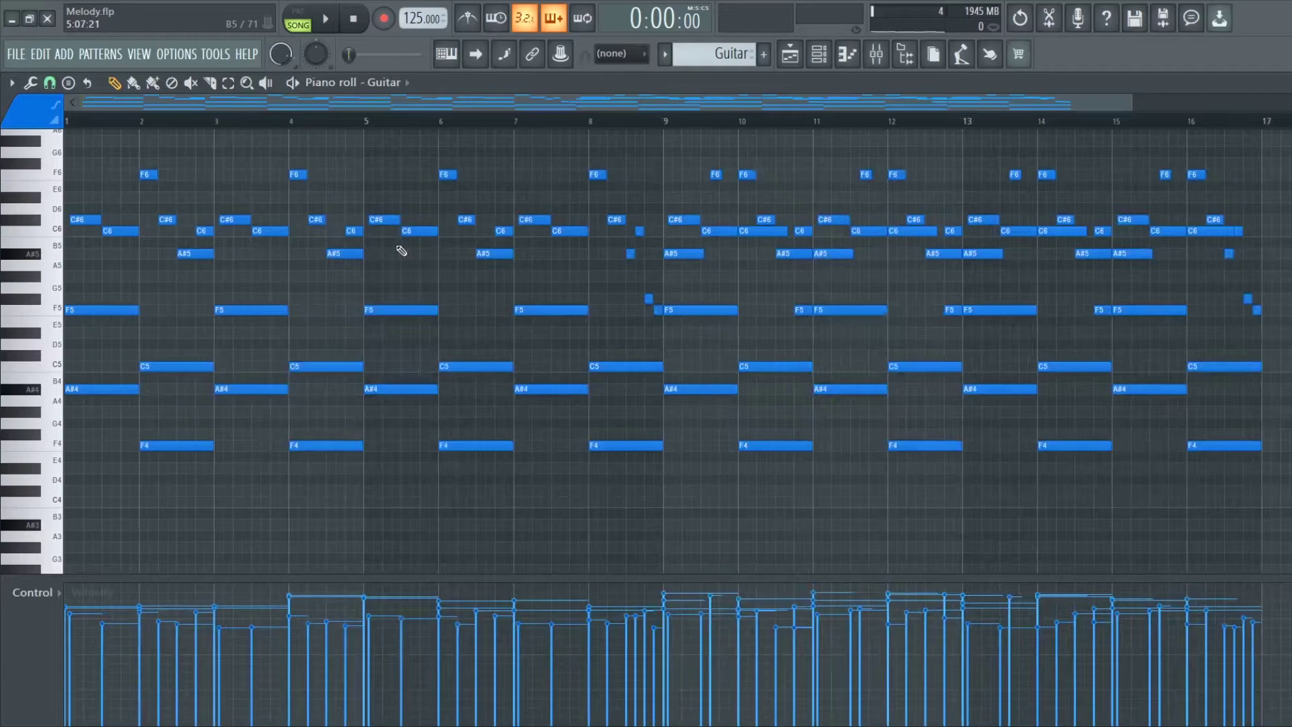
scroll(127, 380, up, 1)
scroll(32, 422, up, 5)
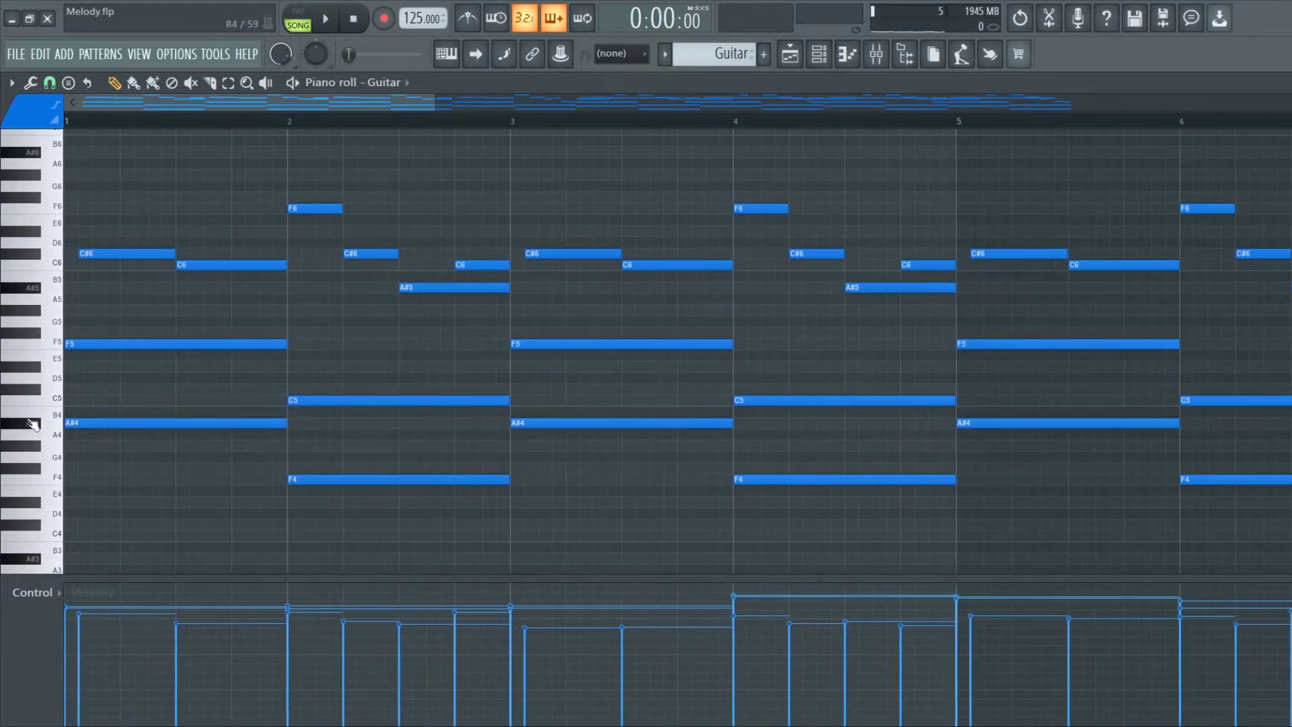
scroll(37, 402, up, 4)
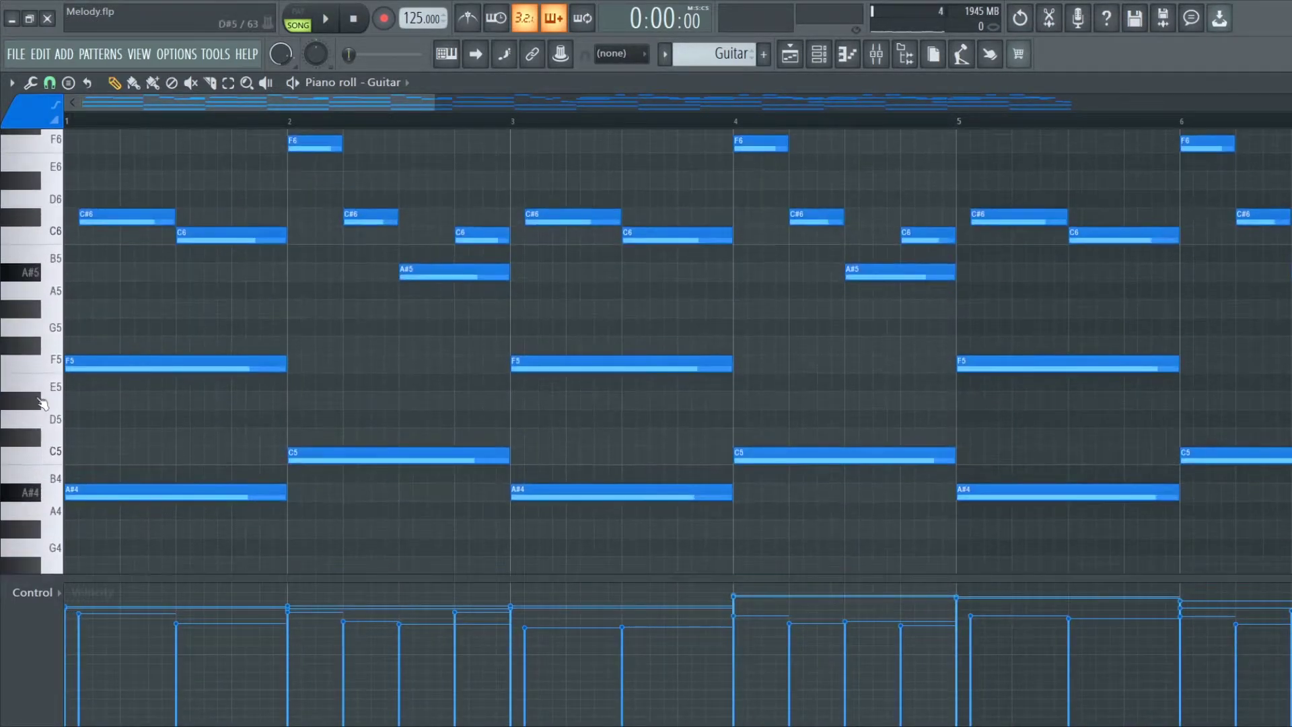
scroll(10, 440, down, 3)
scroll(10, 439, up, 3)
scroll(197, 290, down, 1)
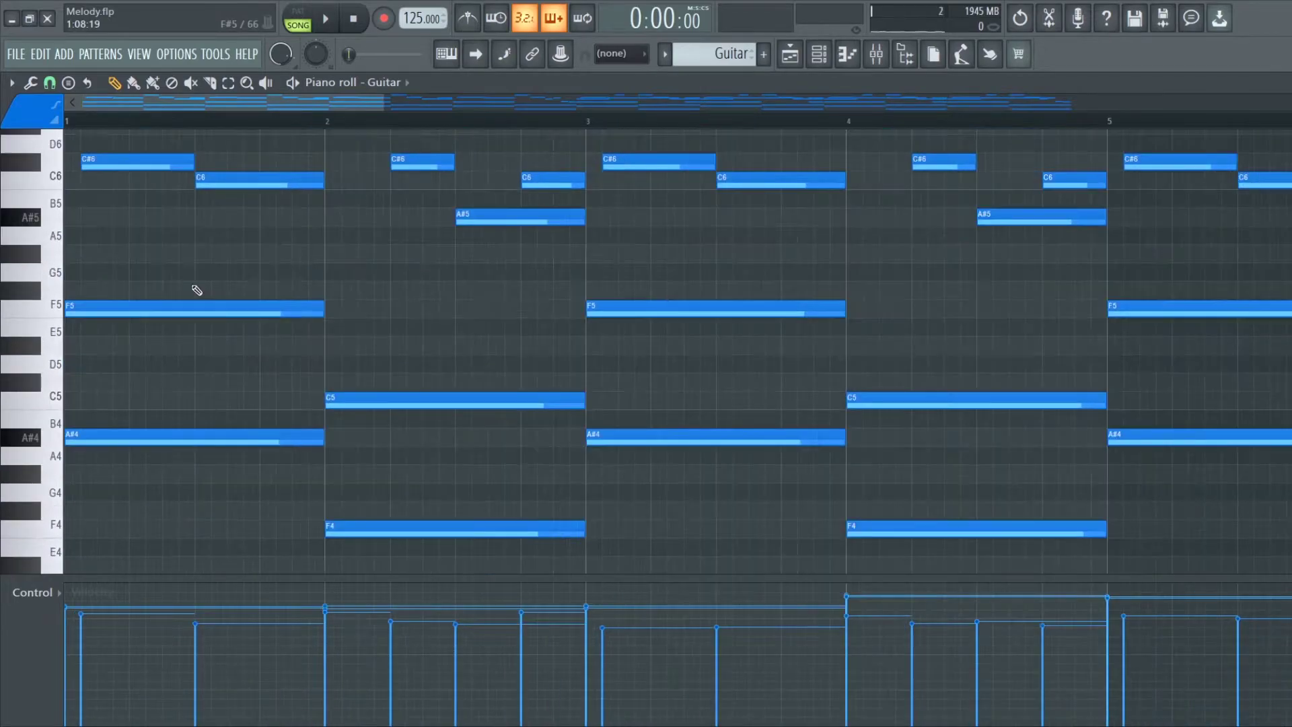
scroll(116, 325, down, 1)
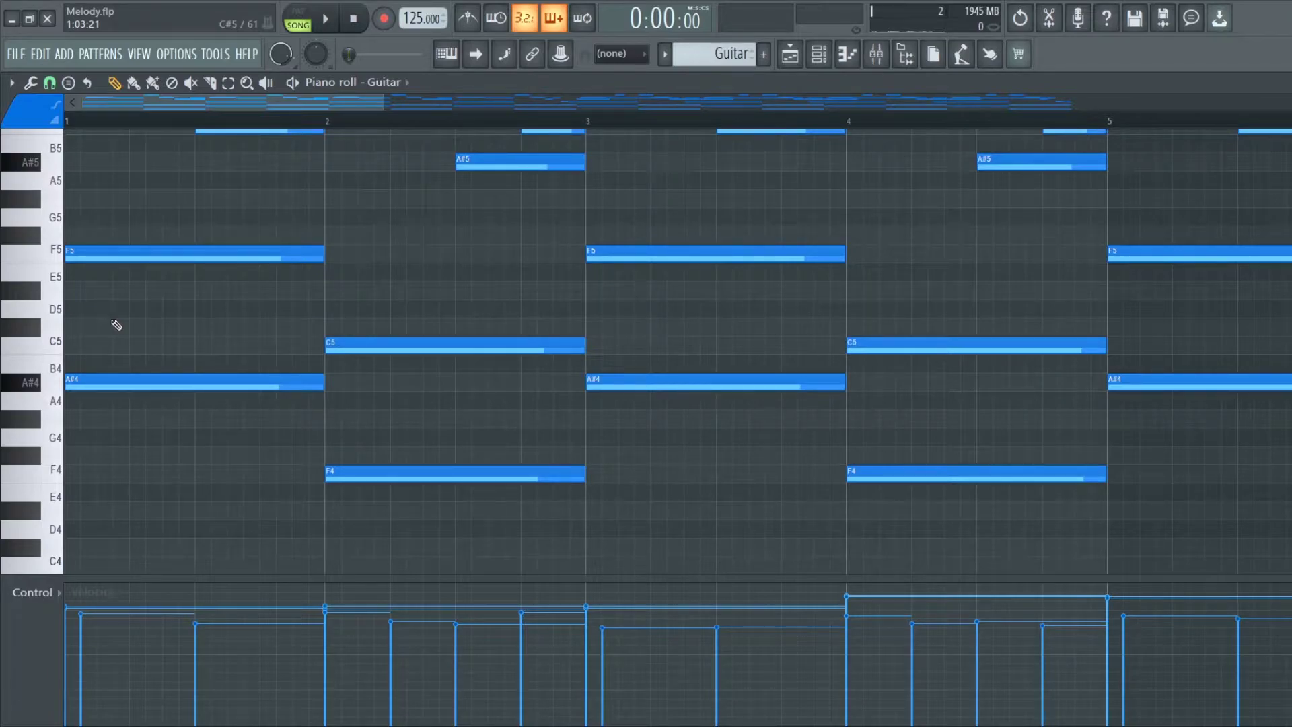
Try completing the bar 1 chord with a C#5 note between A#4 and F5.
click(88, 384)
scroll(31, 397, up, 3)
drag(78, 218, 60, 220)
right_click(88, 218)
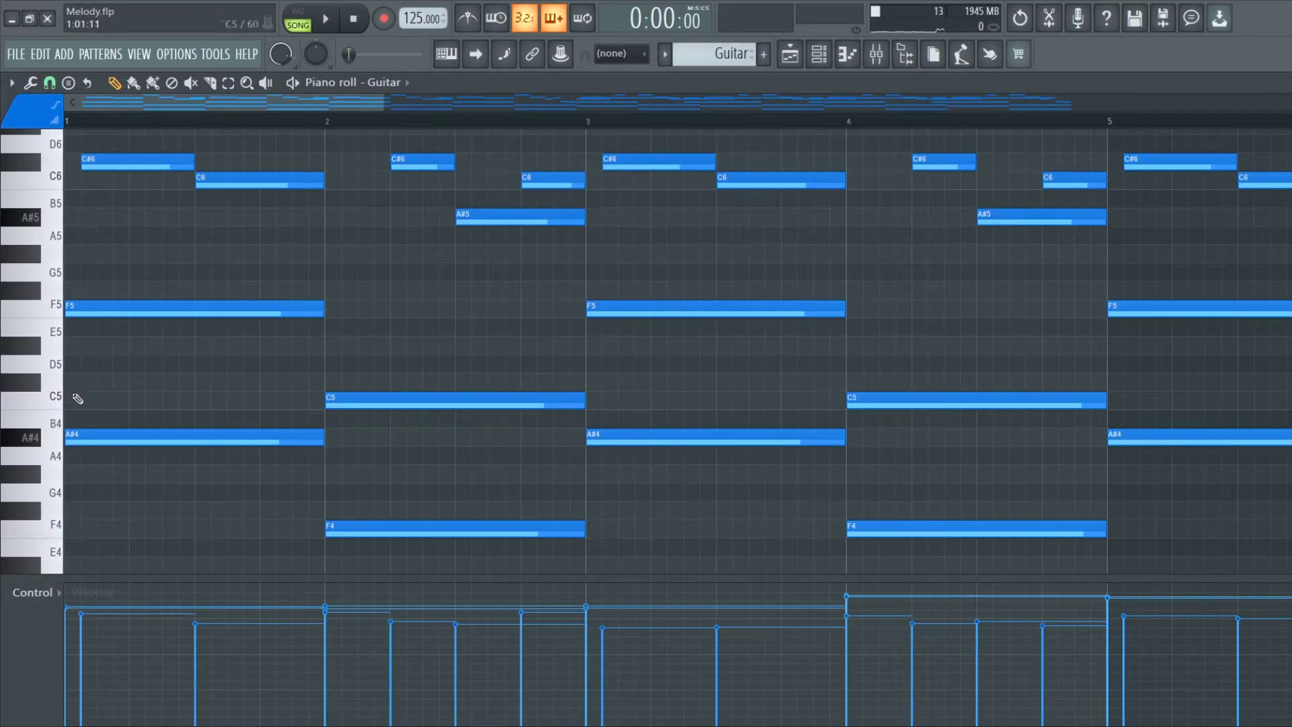
click(86, 381)
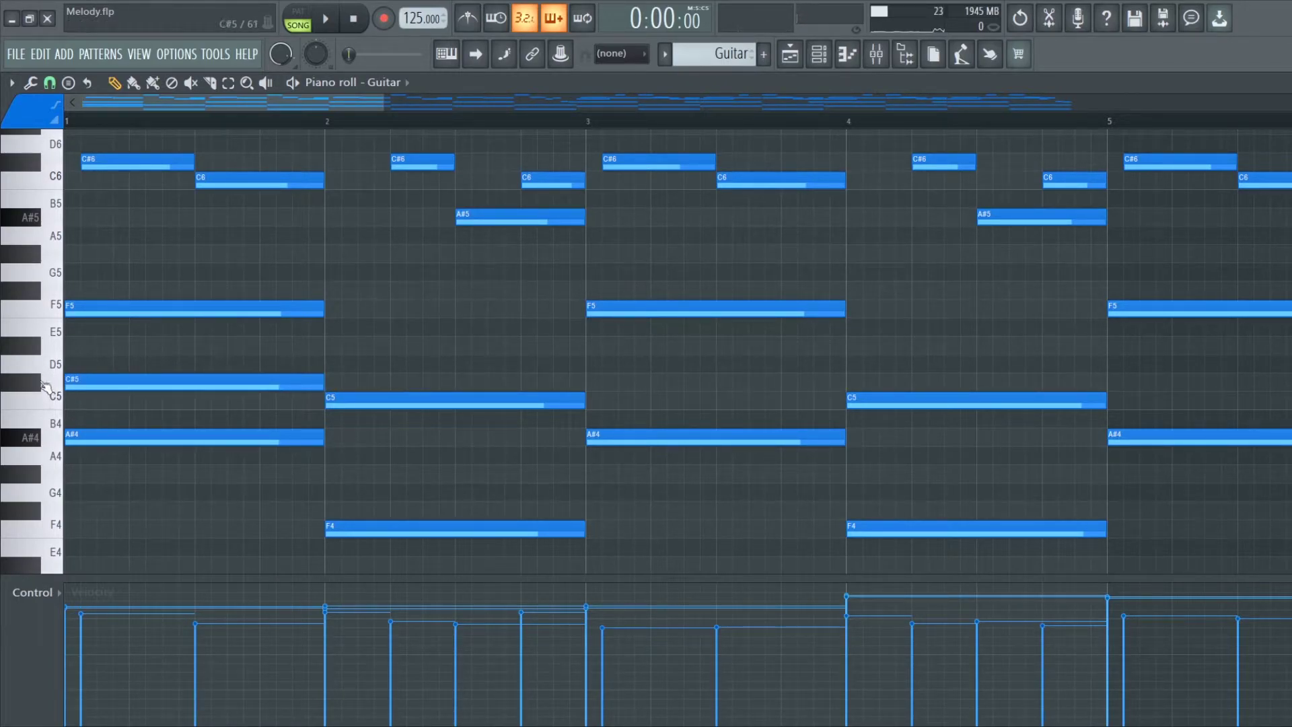
right_click(107, 381)
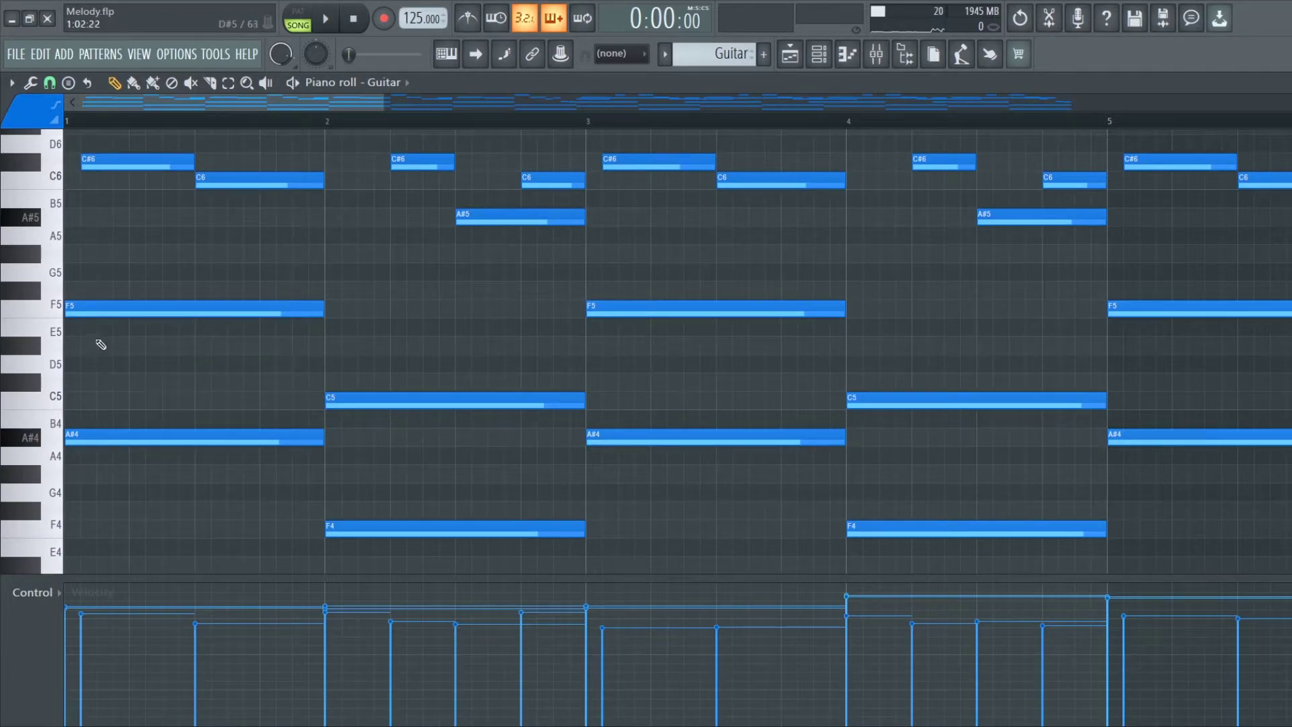
click(86, 307)
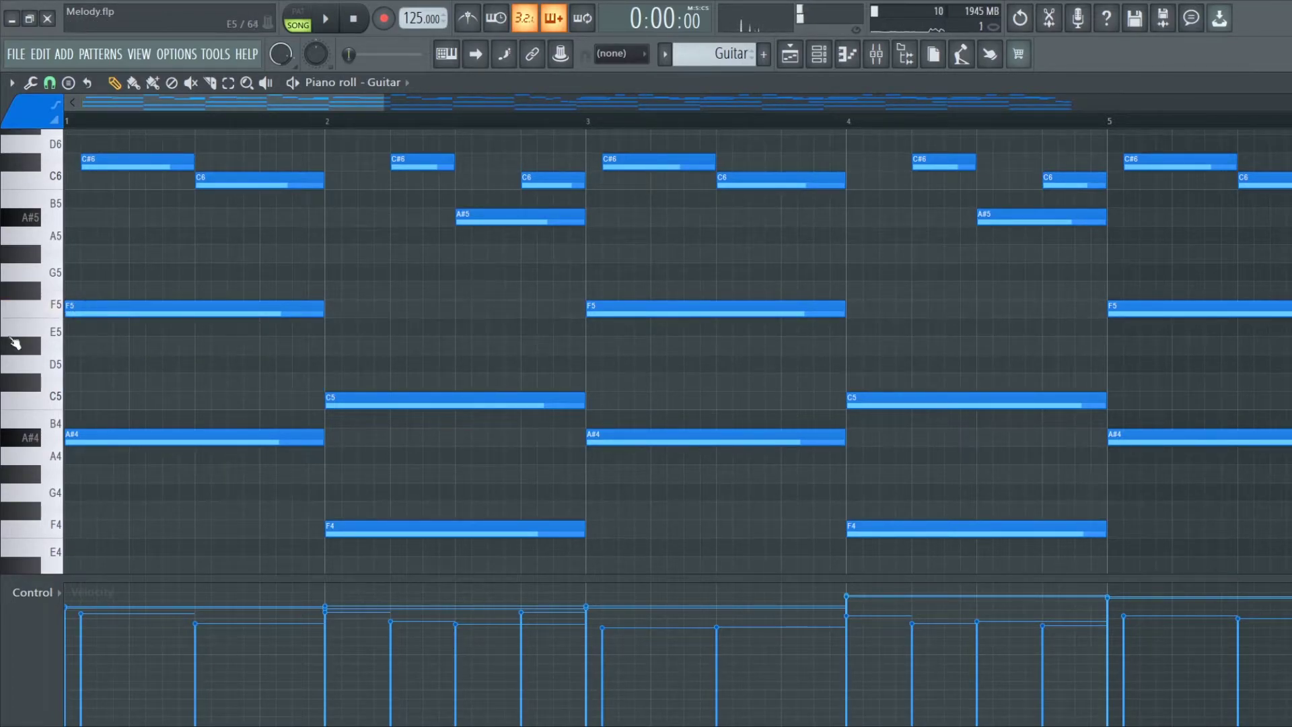
click(82, 381)
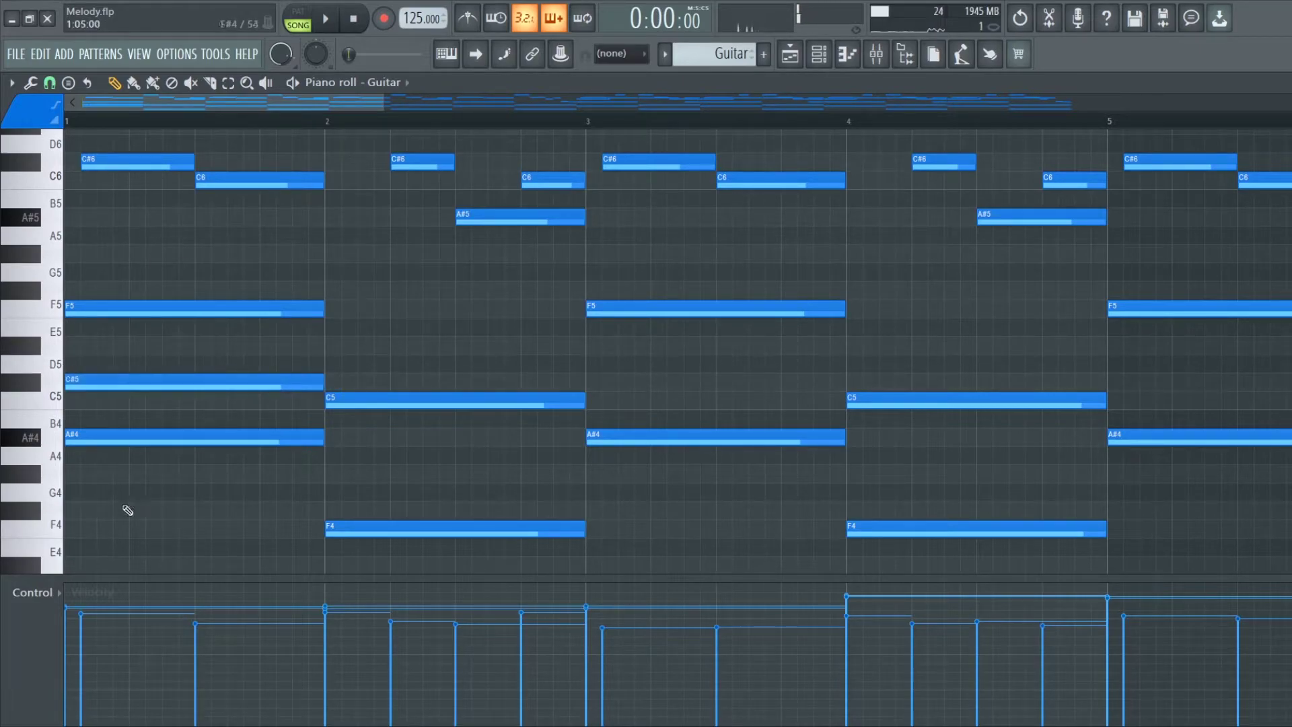
Try a copy of the bar 1 chord in bar 2, transposed down five semitones, and delete the copy.
drag(199, 259, 365, 435)
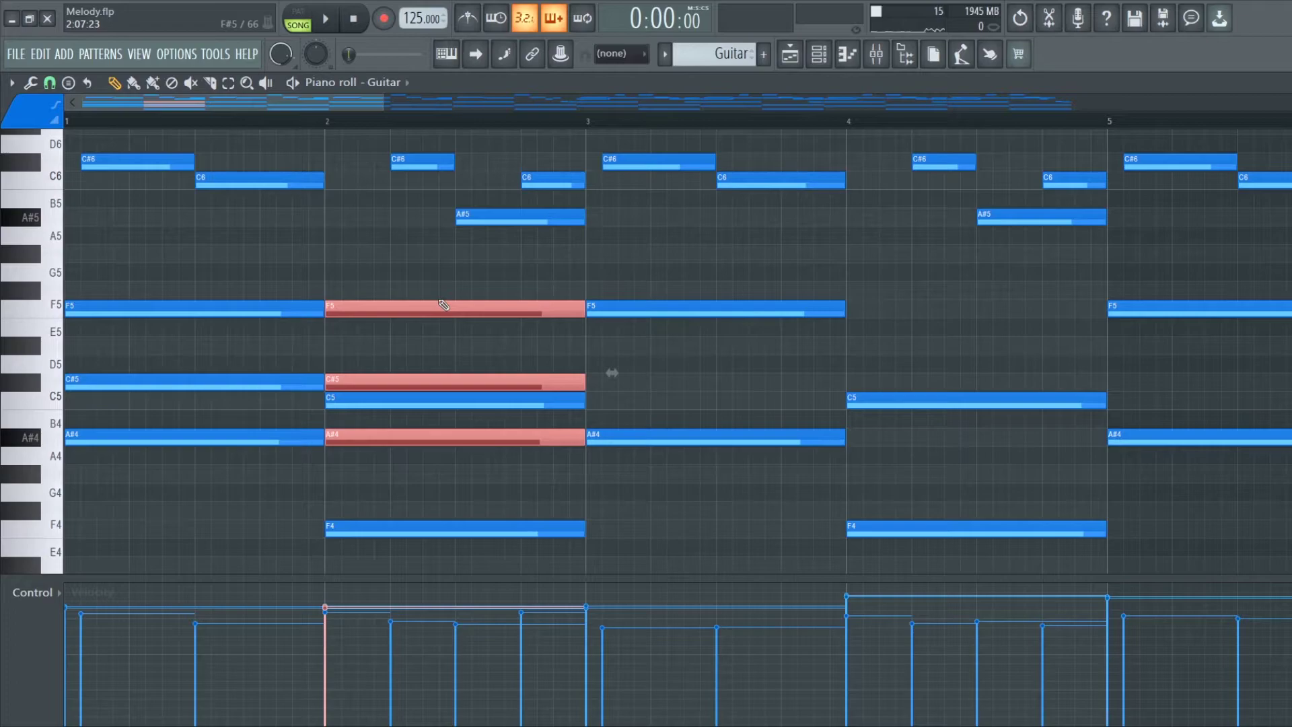
key(shift+Down)
key(shift+Down)
key(shift+Down)
key(shift+Down)
key(shift+Down)
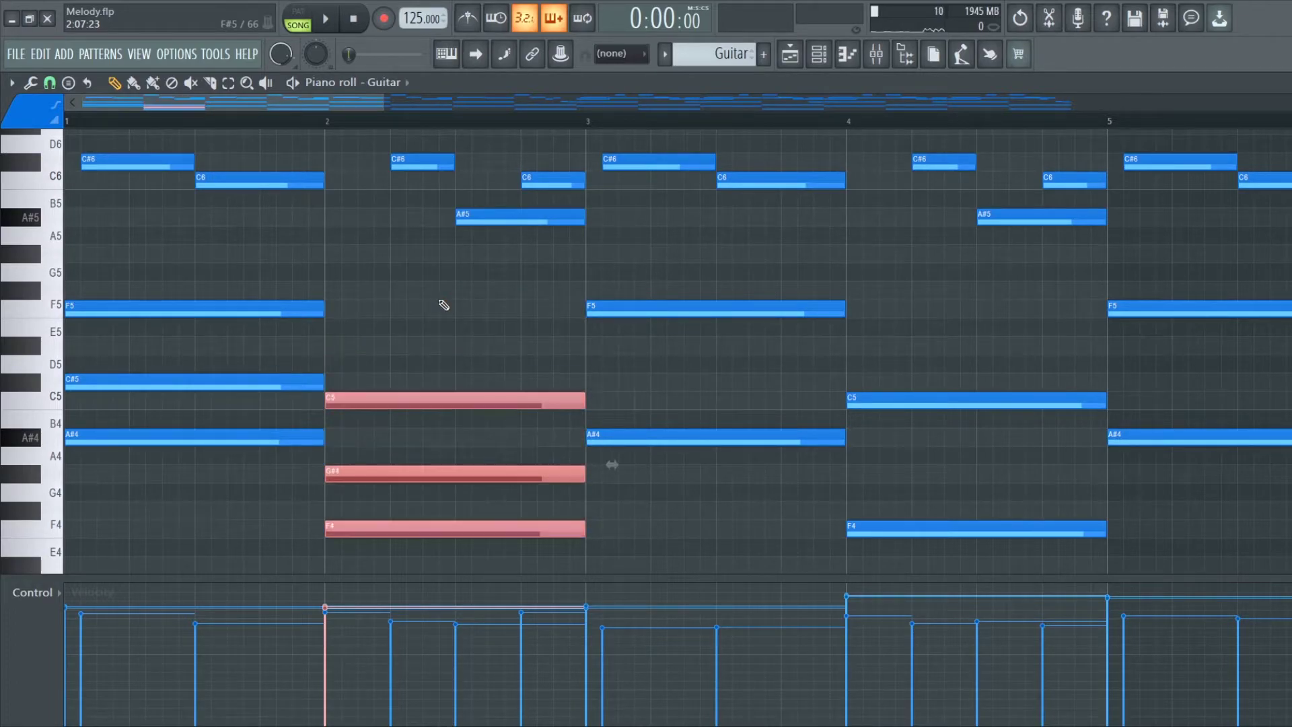
key(Delete)
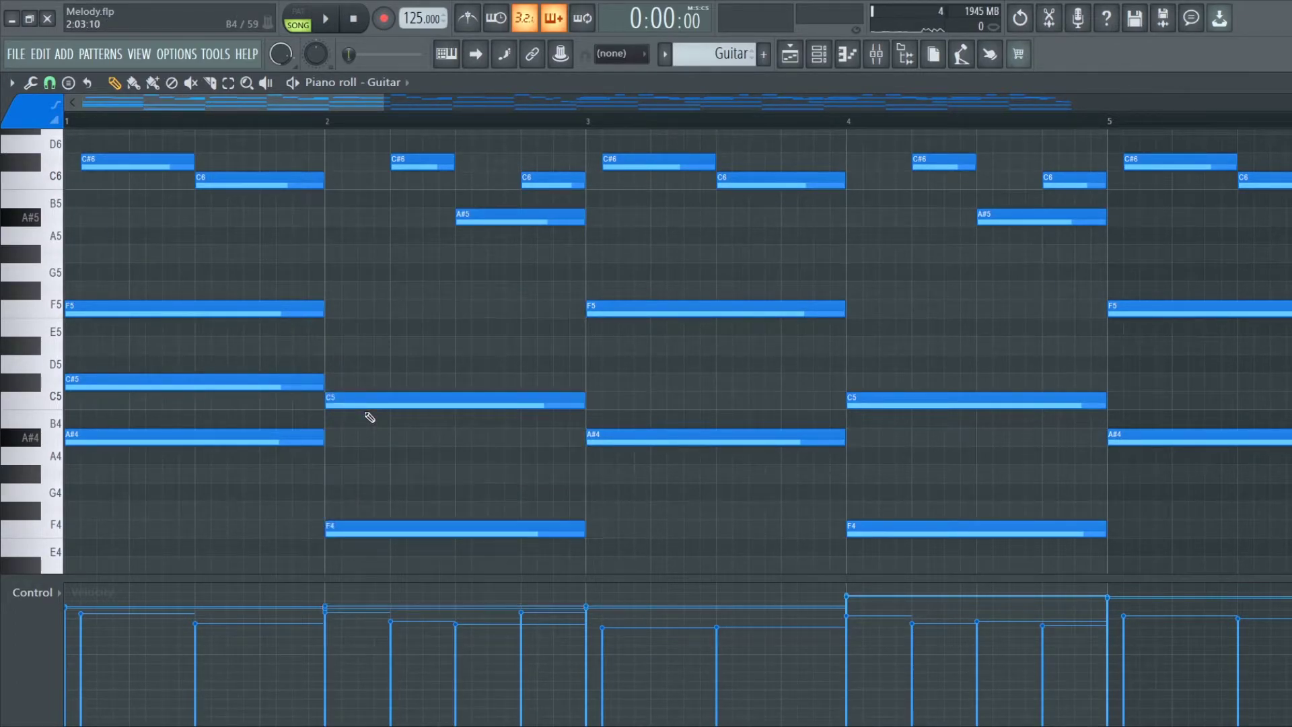
Select the upper melody notes of bars 1 and 2 for review, and clear the selection.
ctrl+scroll(397, 363, down, 2)
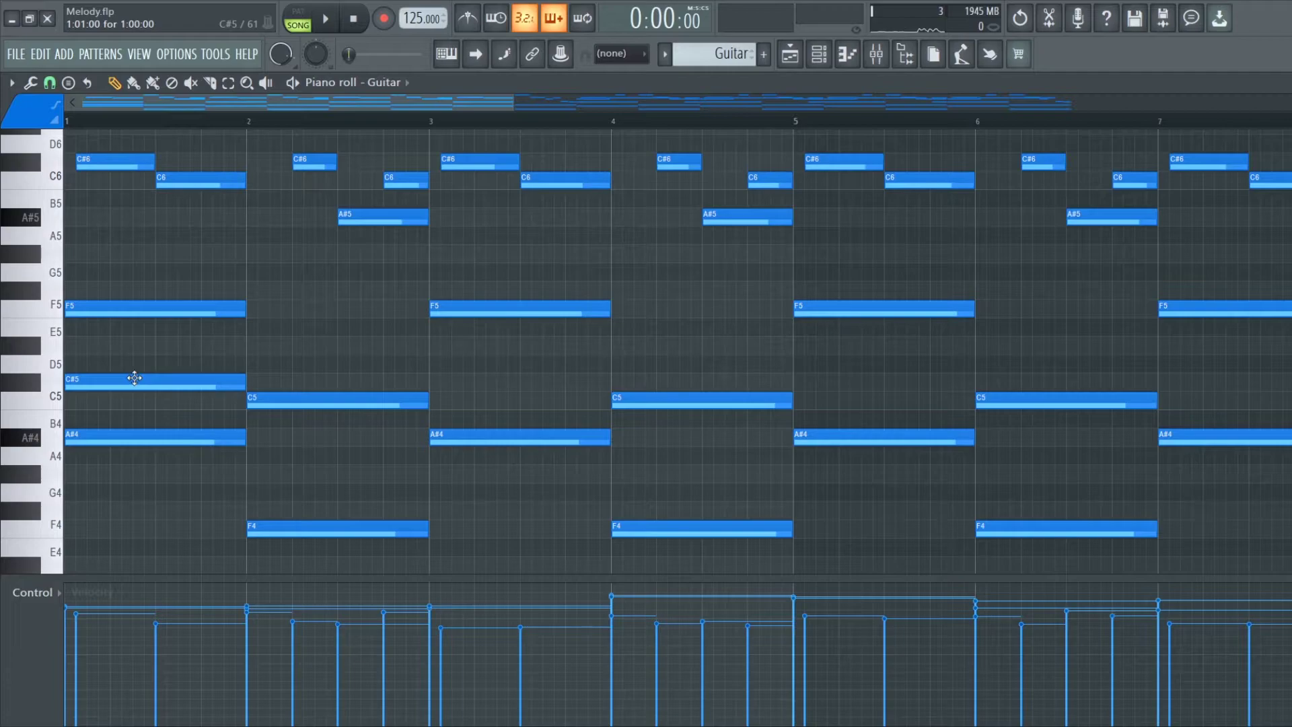
scroll(134, 378, up, 2)
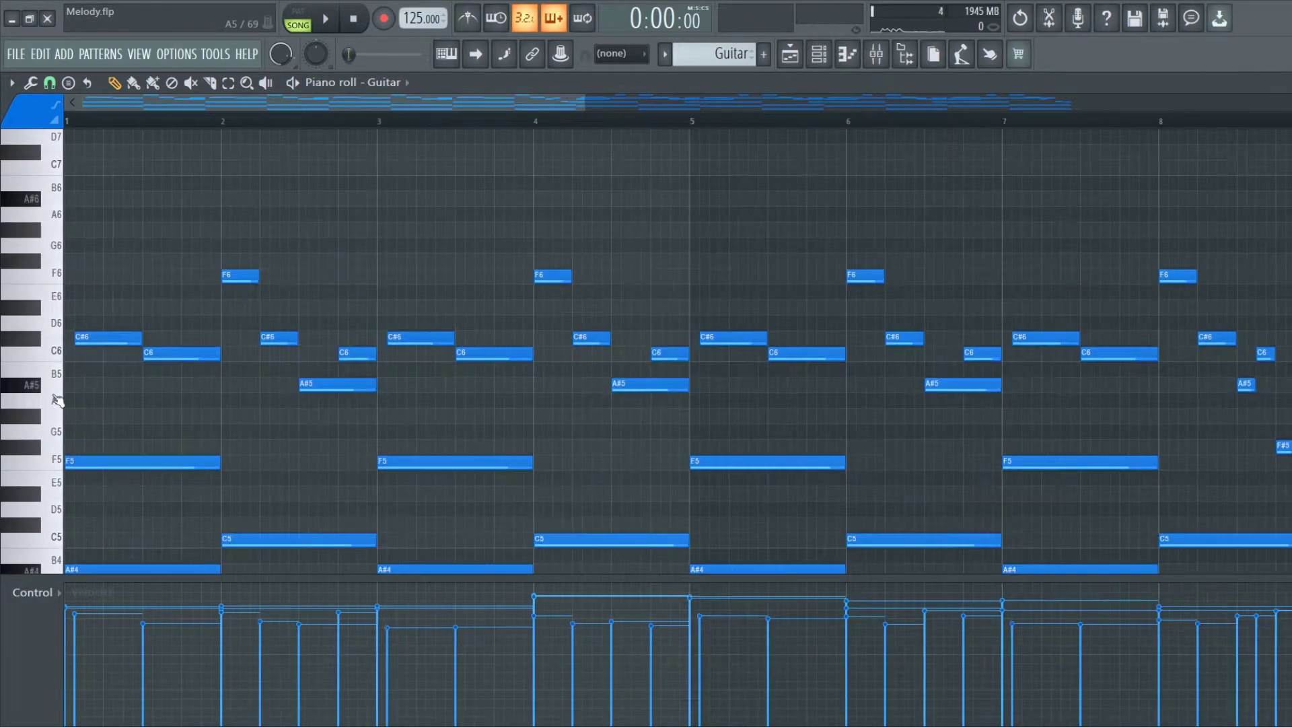
scroll(143, 456, down, 2)
scroll(135, 444, up, 1)
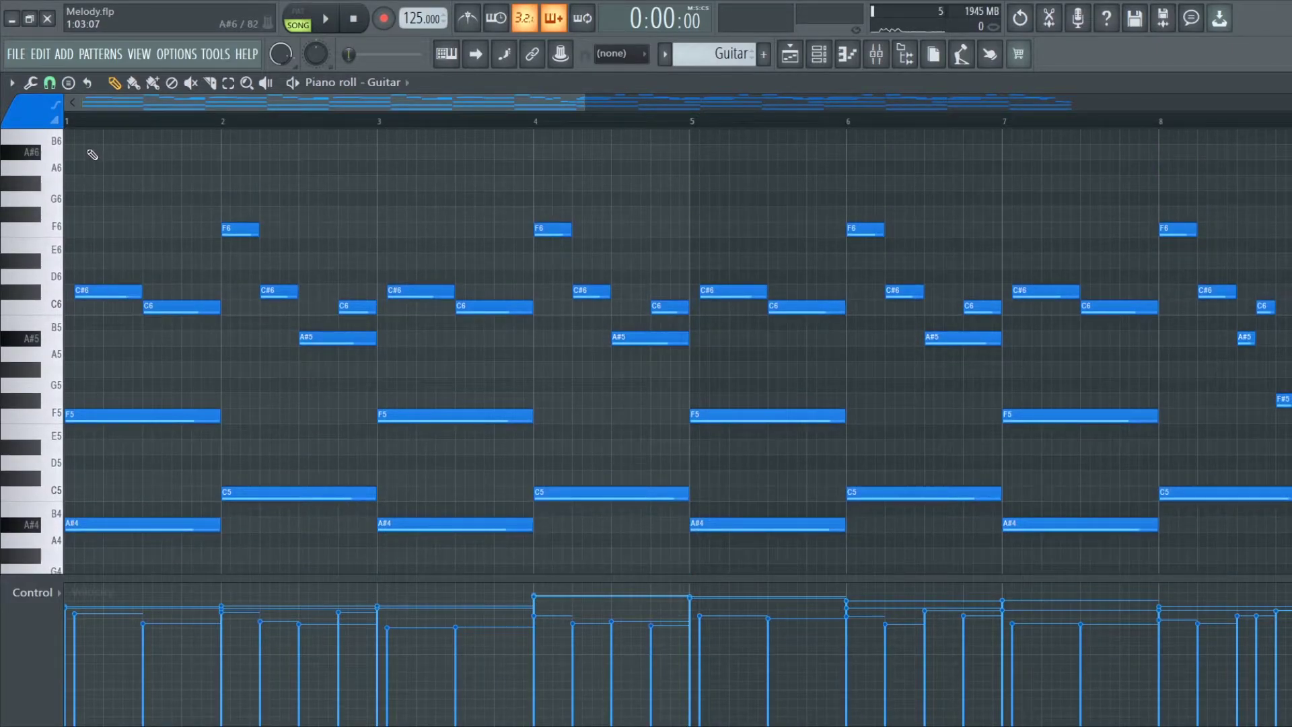
drag(79, 144, 382, 381)
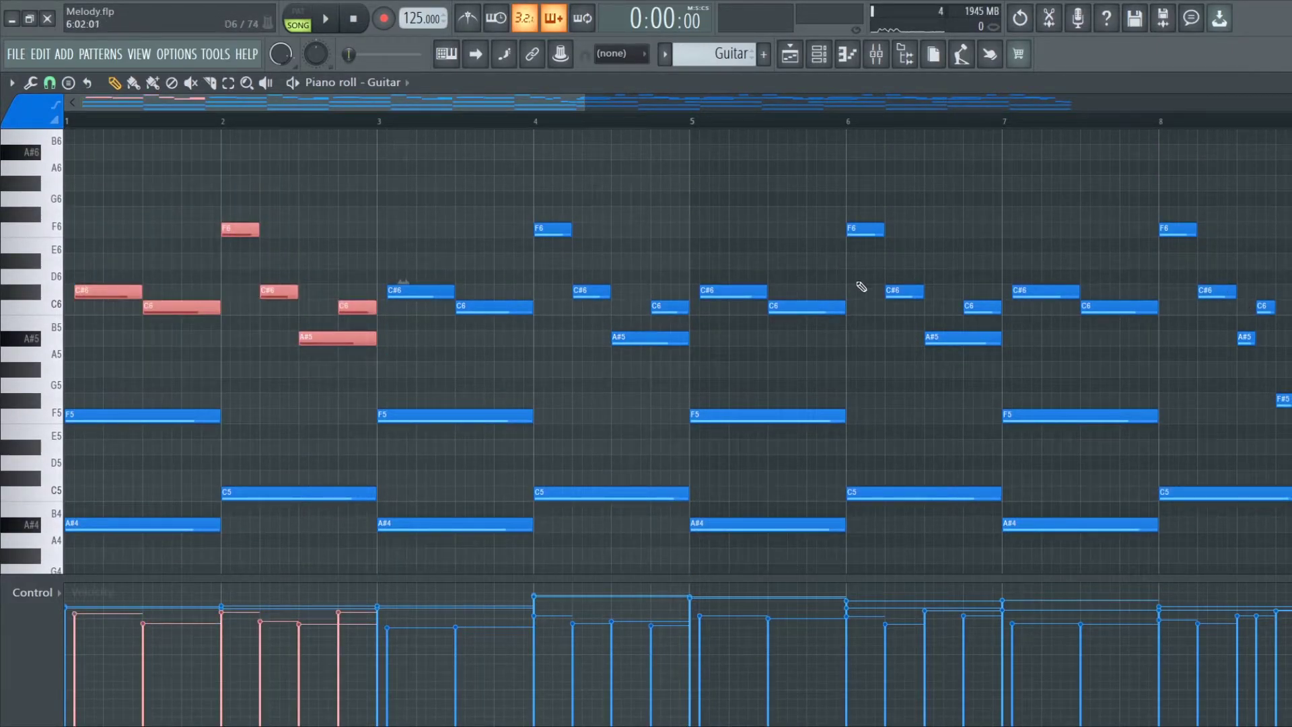
scroll(867, 289, down, 2)
ctrl+click(720, 391)
Set the playback position to bar 8 and examine how the melody ends there and continues into bar 9.
scroll(747, 377, up, 5)
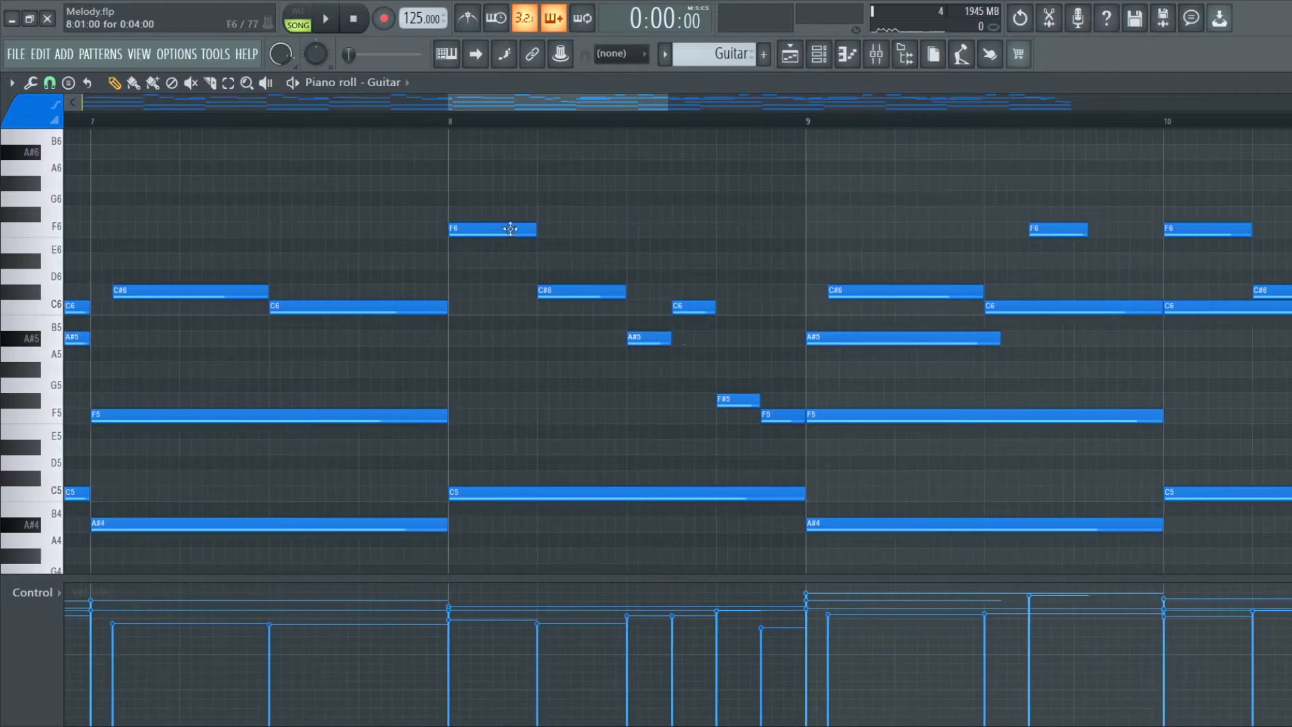
click(450, 121)
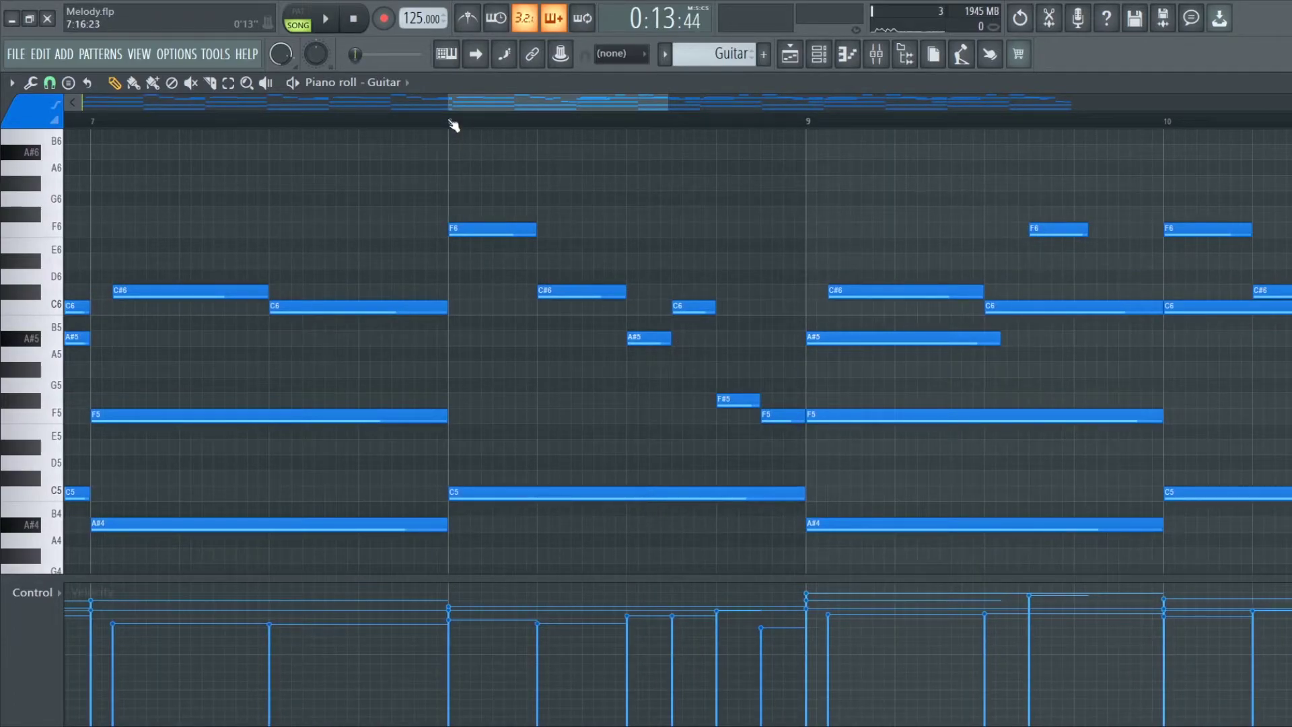
scroll(527, 251, down, 3)
scroll(527, 251, up, 4)
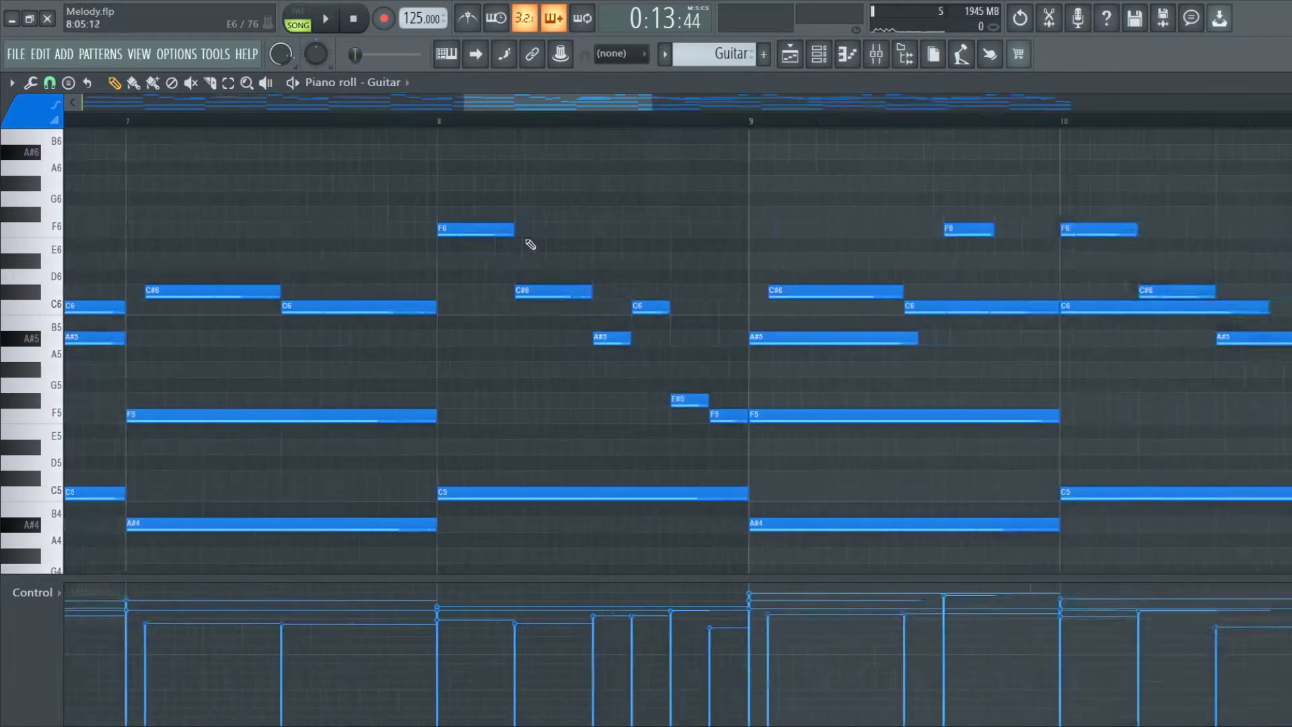
scroll(605, 211, down, 3)
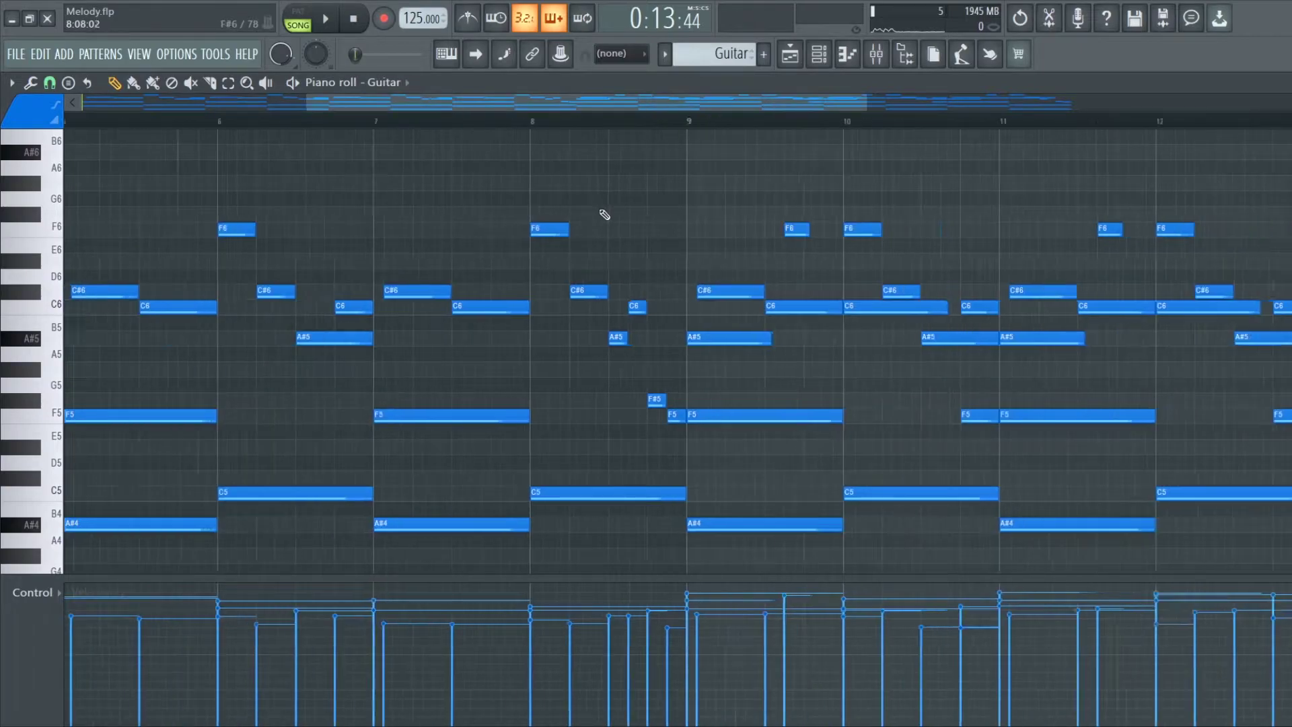
scroll(969, 395, up, 1)
scroll(571, 281, down, 2)
scroll(300, 234, up, 3)
scroll(23, 288, down, 2)
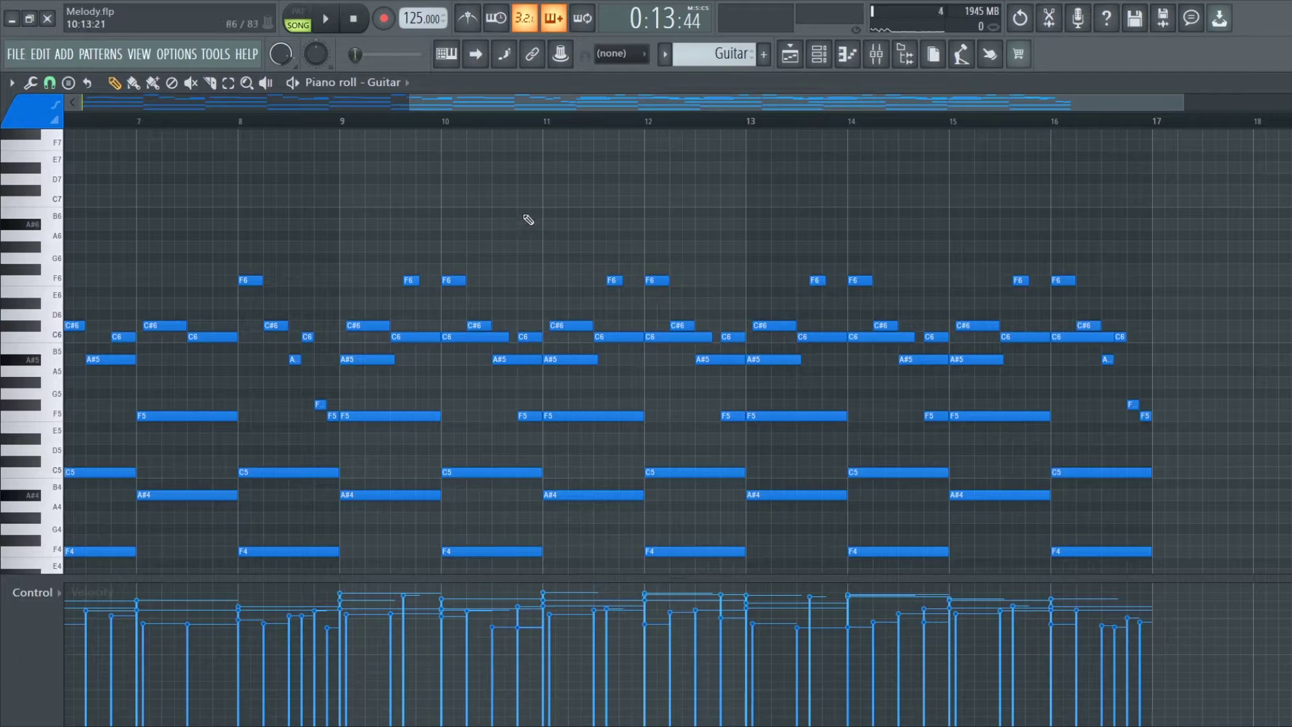
Examine the melody from bar 9 onward and audition the A#5 note in bar 9 and the C6 note in bar 10.
scroll(71, 345, down, 1)
scroll(352, 286, up, 3)
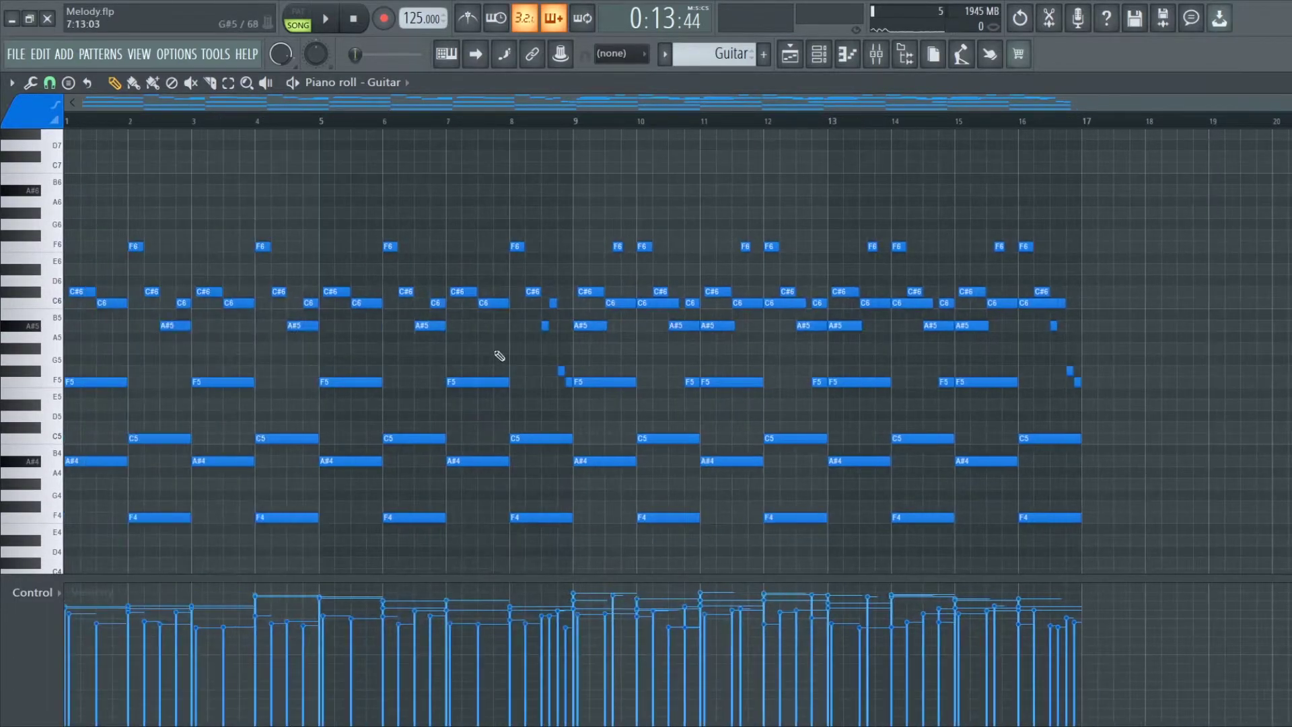
scroll(41, 371, up, 4)
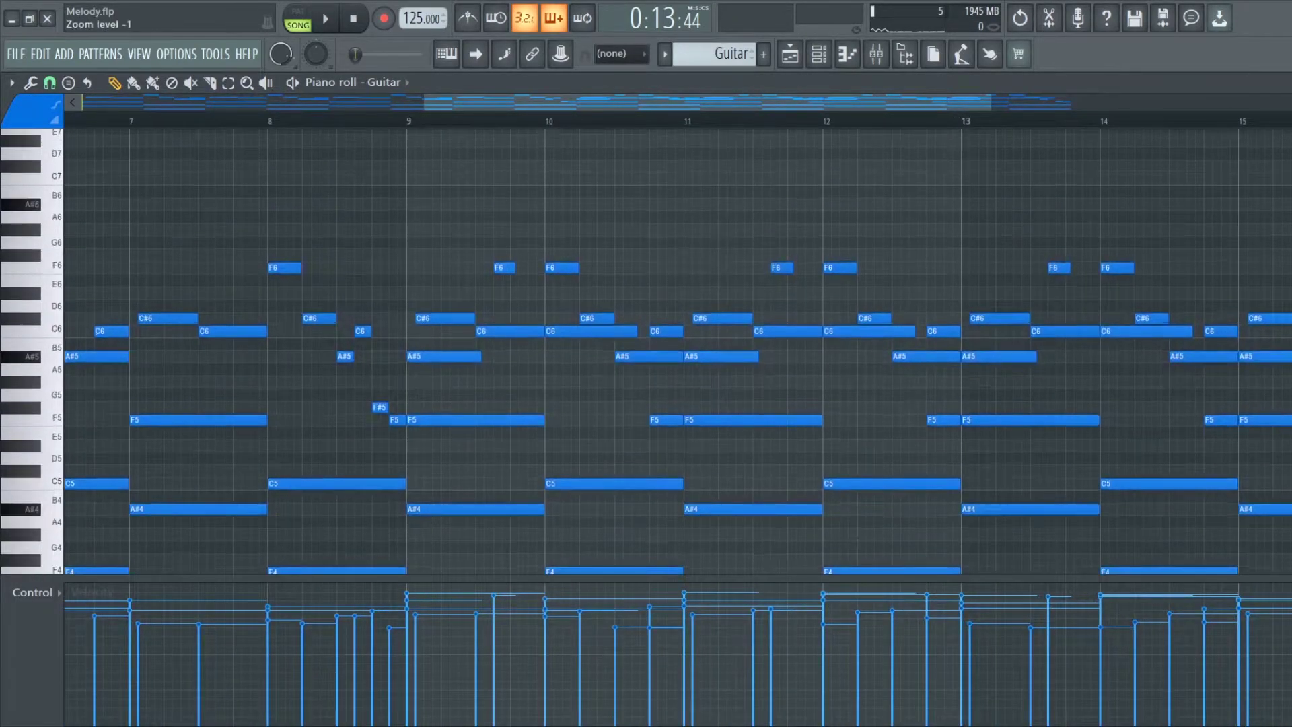
scroll(511, 232, down, 4)
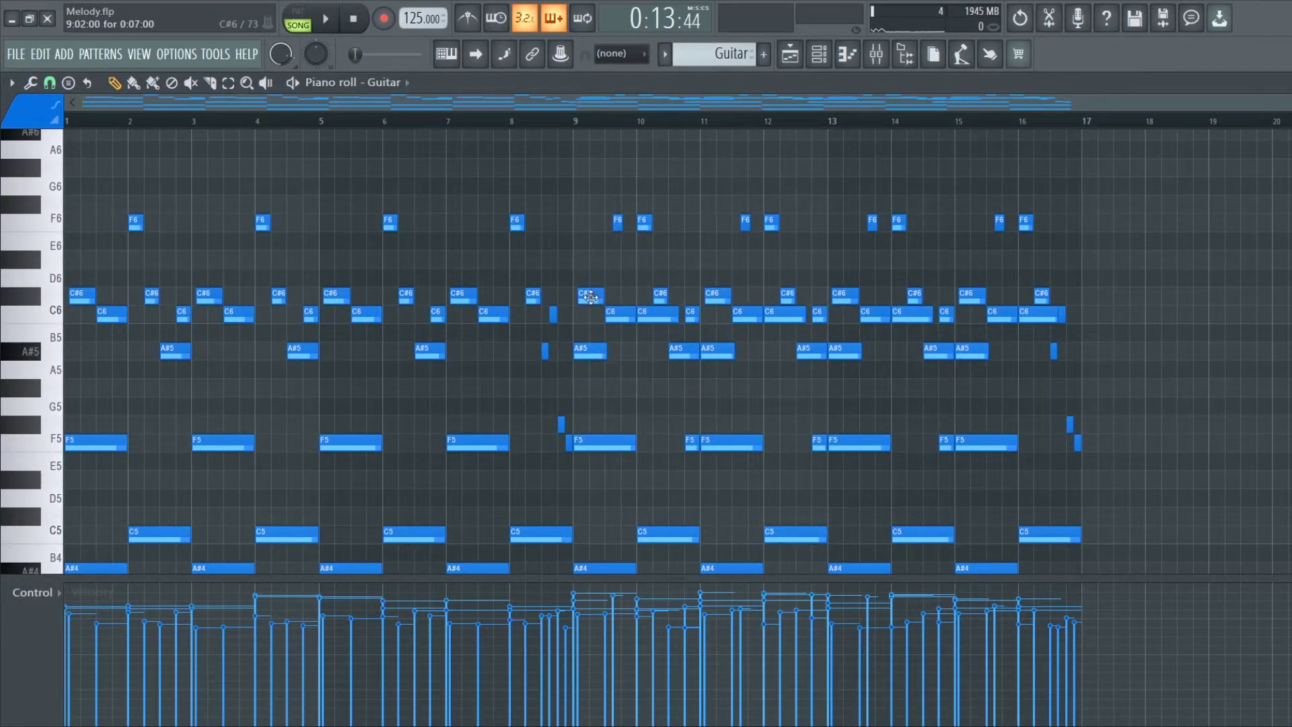
click(603, 348)
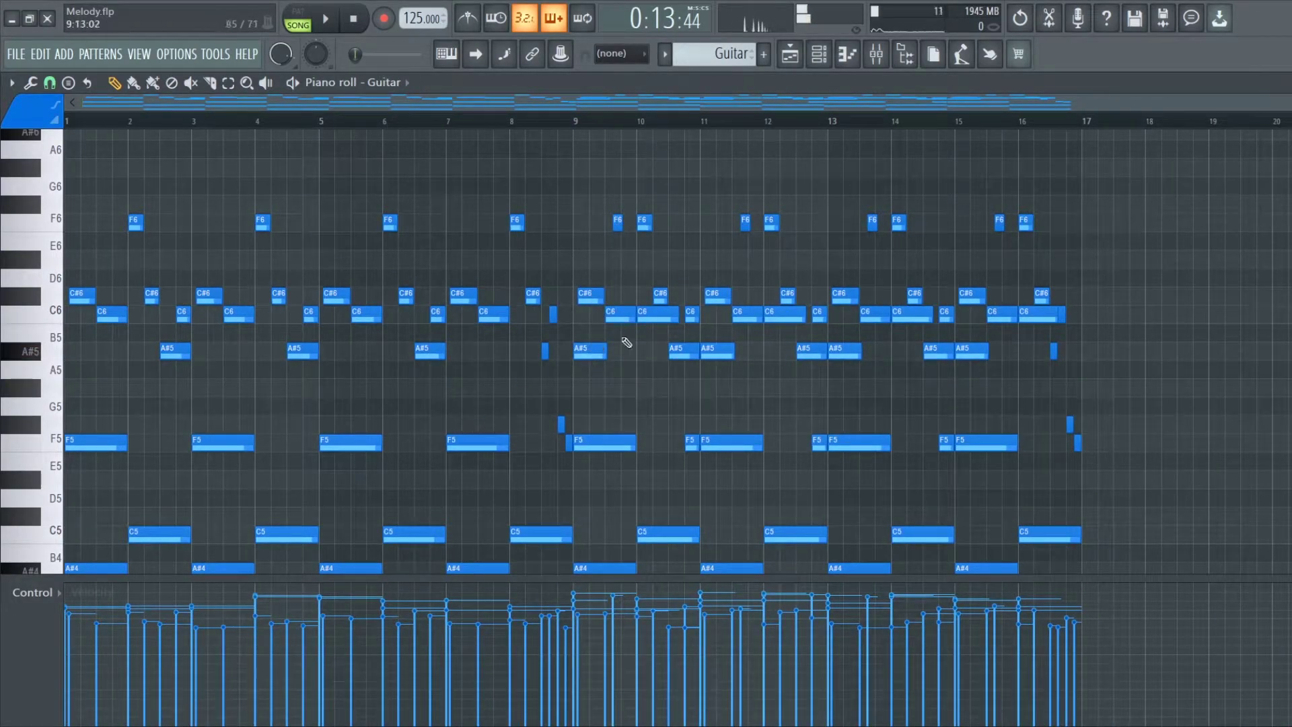
click(652, 315)
scroll(652, 315, down, 2)
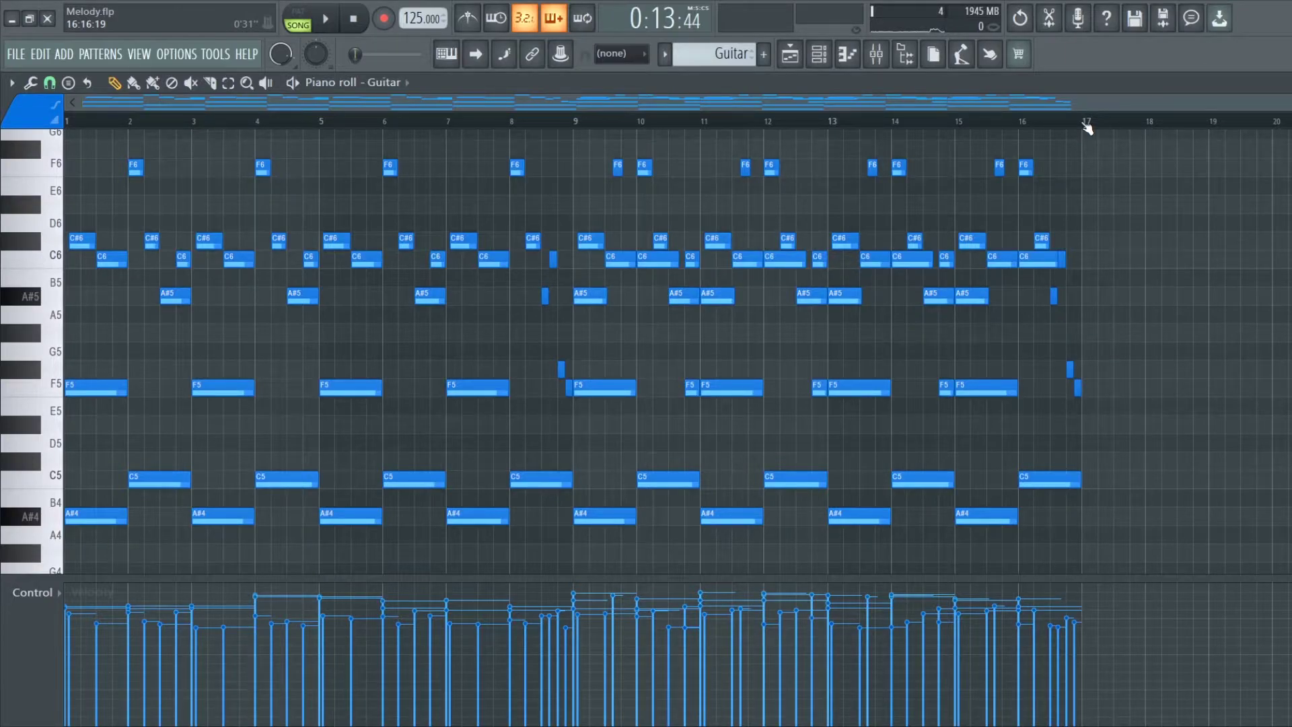
Select the time range of bars 1 to 8, and shift the selection to bars 9 to 16.
drag(577, 126, 66, 124)
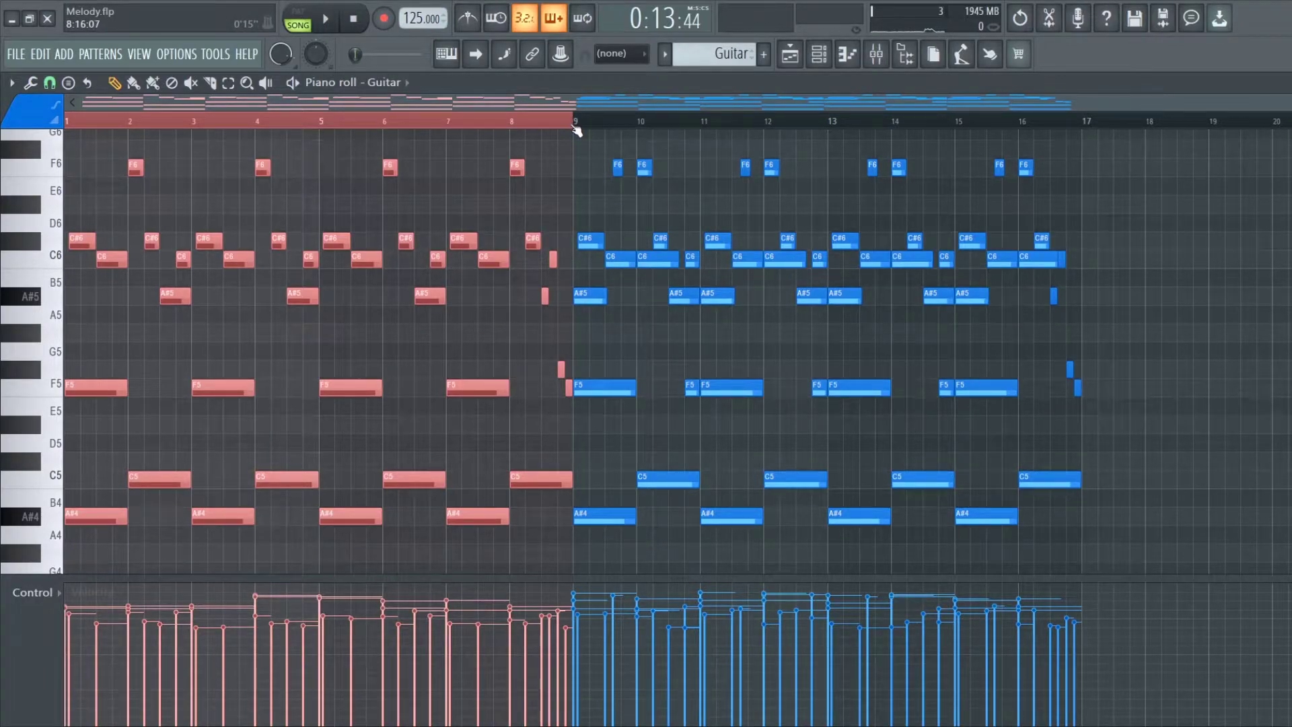
key(ctrl+Right)
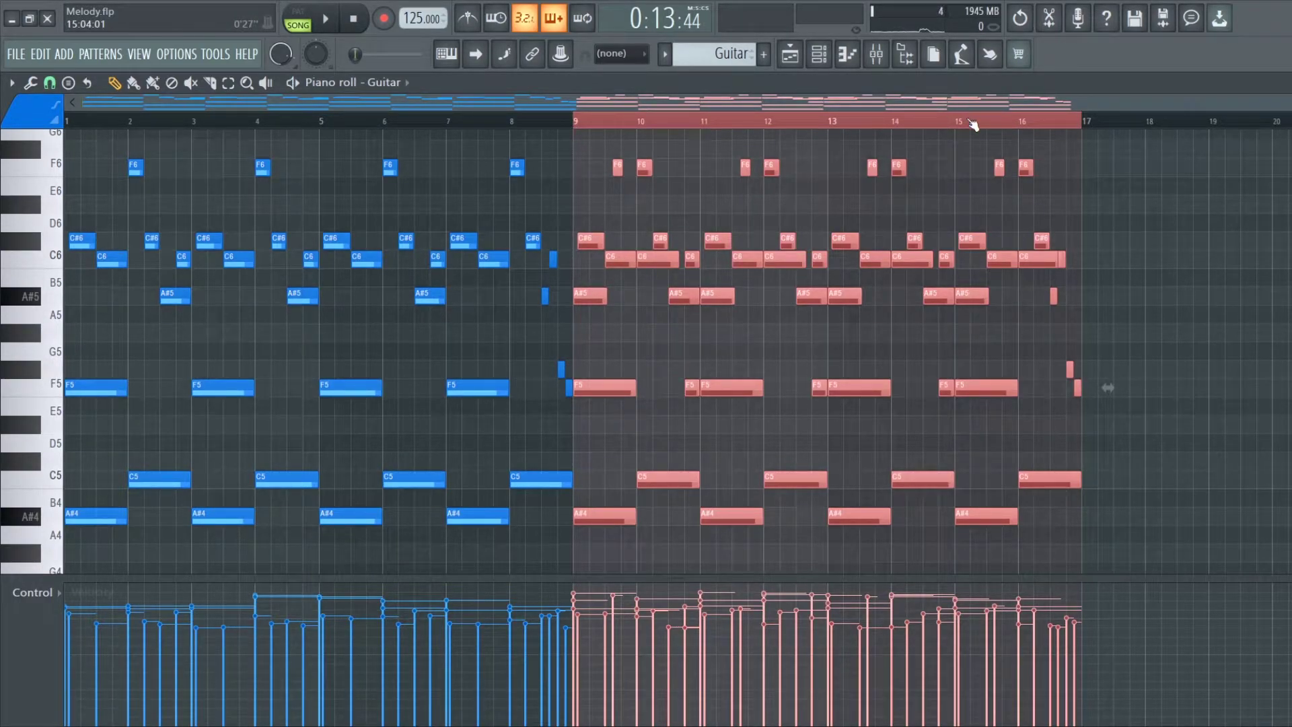
Play back the guitar melody over bars 1 to 8, stop playback and clear the time selection.
click(1015, 126)
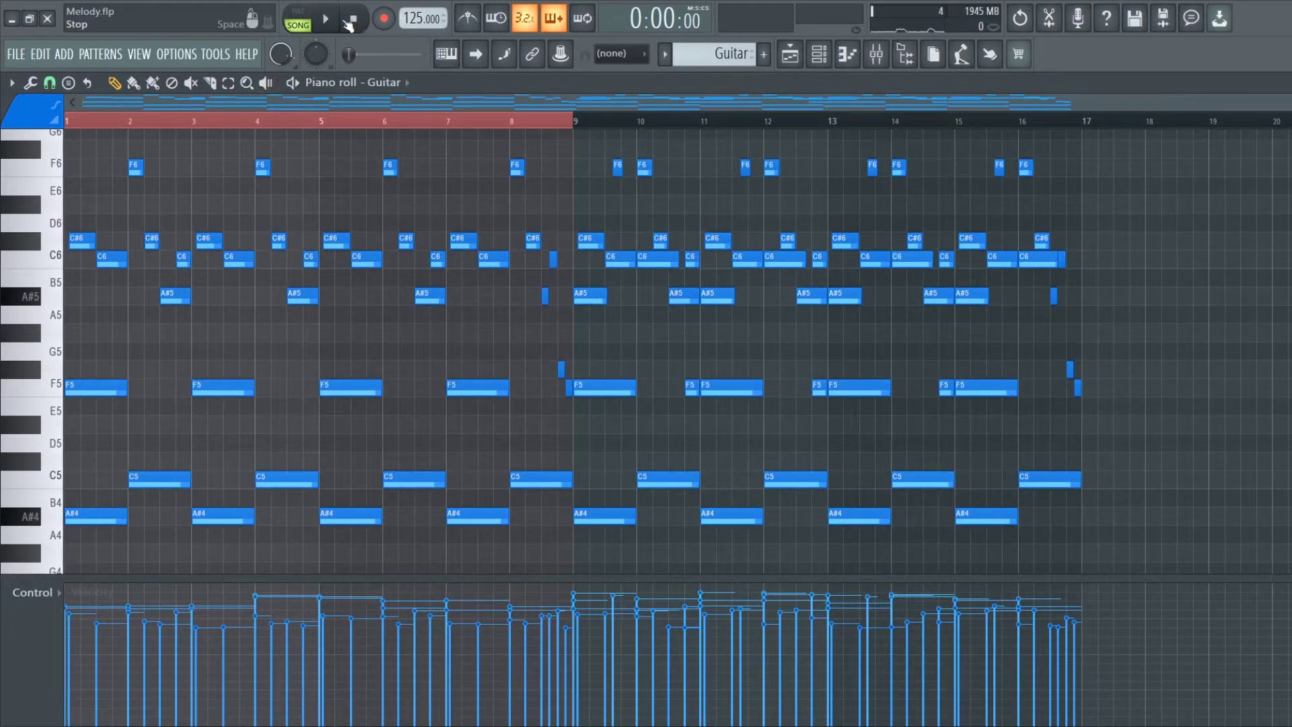
key(space)
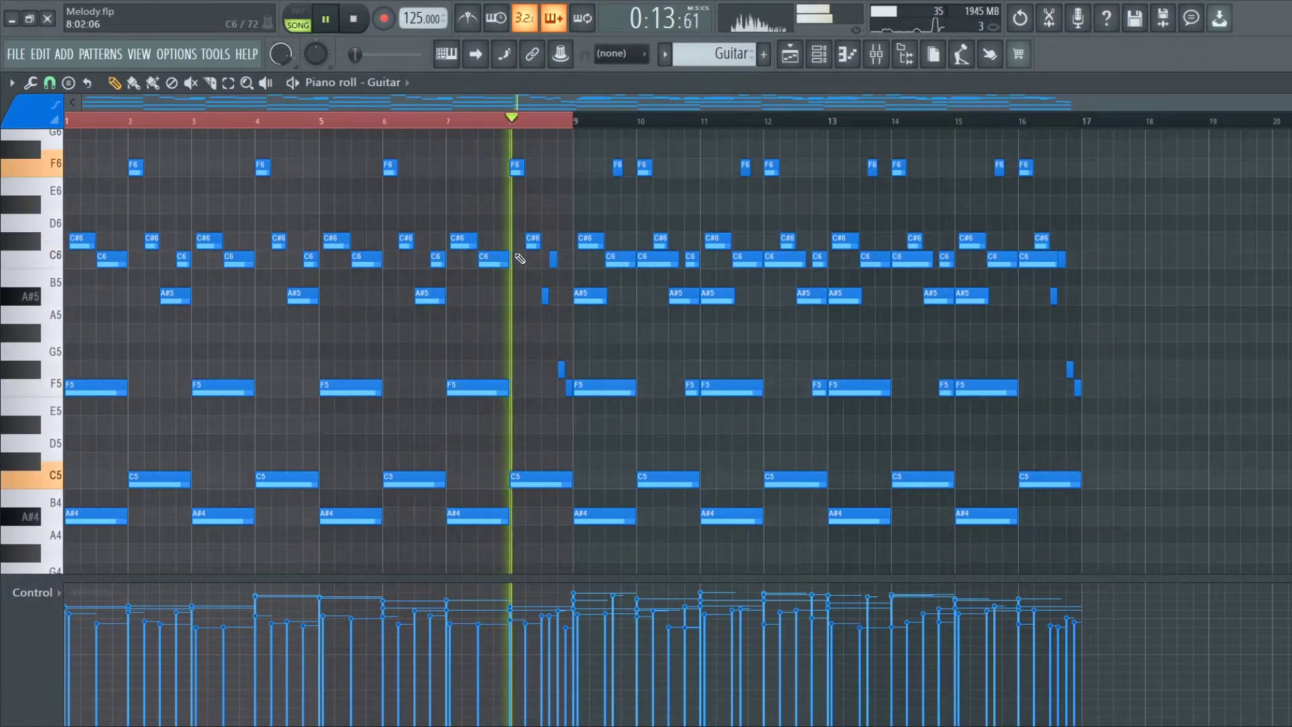
key(space)
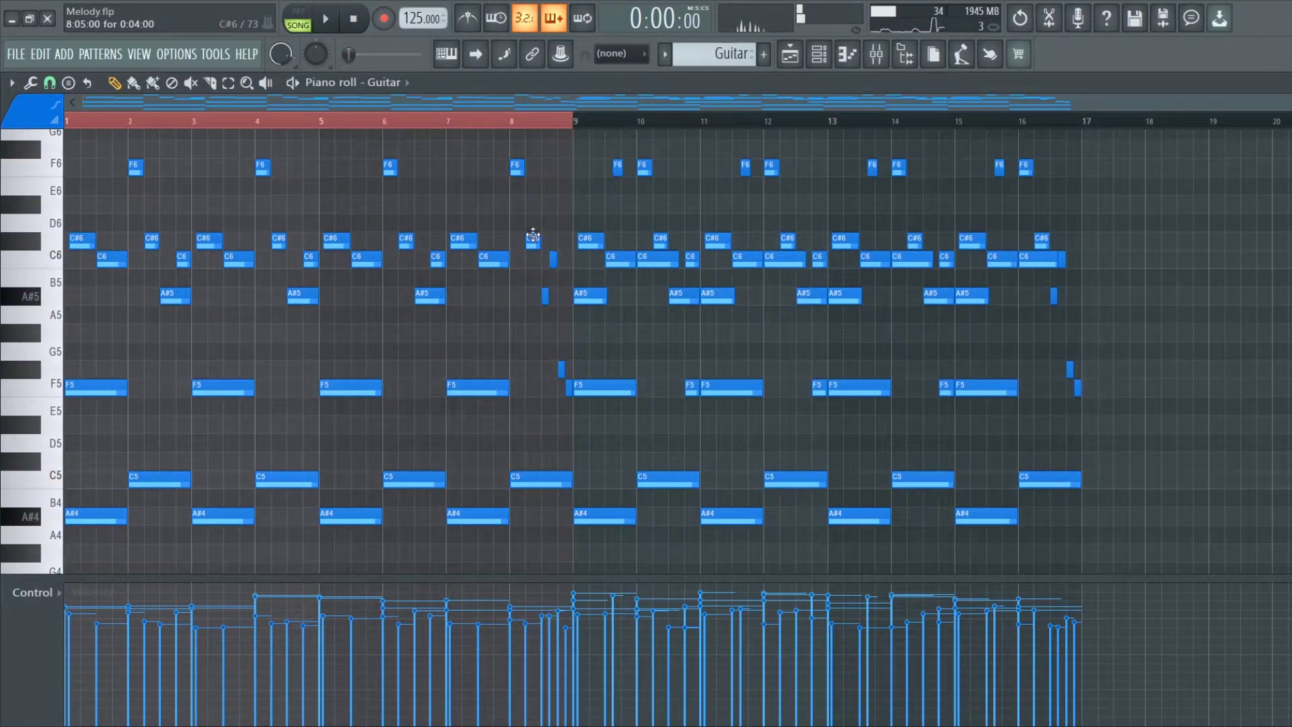
key(ctrl+d)
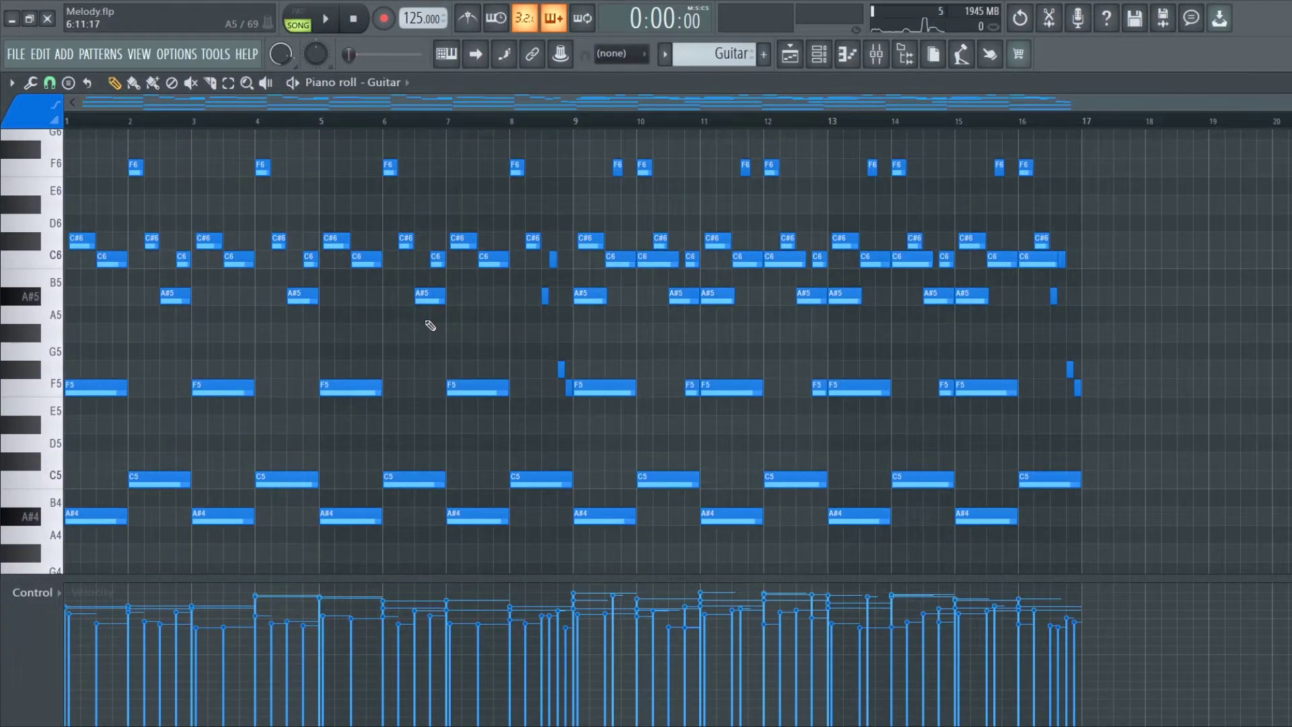
Select the short F#5 and F5 notes at the end of bar 8 to review how they lead into bar 9.
ctrl+scroll(549, 300, up, 5)
scroll(524, 276, up, 2)
drag(457, 158, 571, 380)
key(ctrl+d)
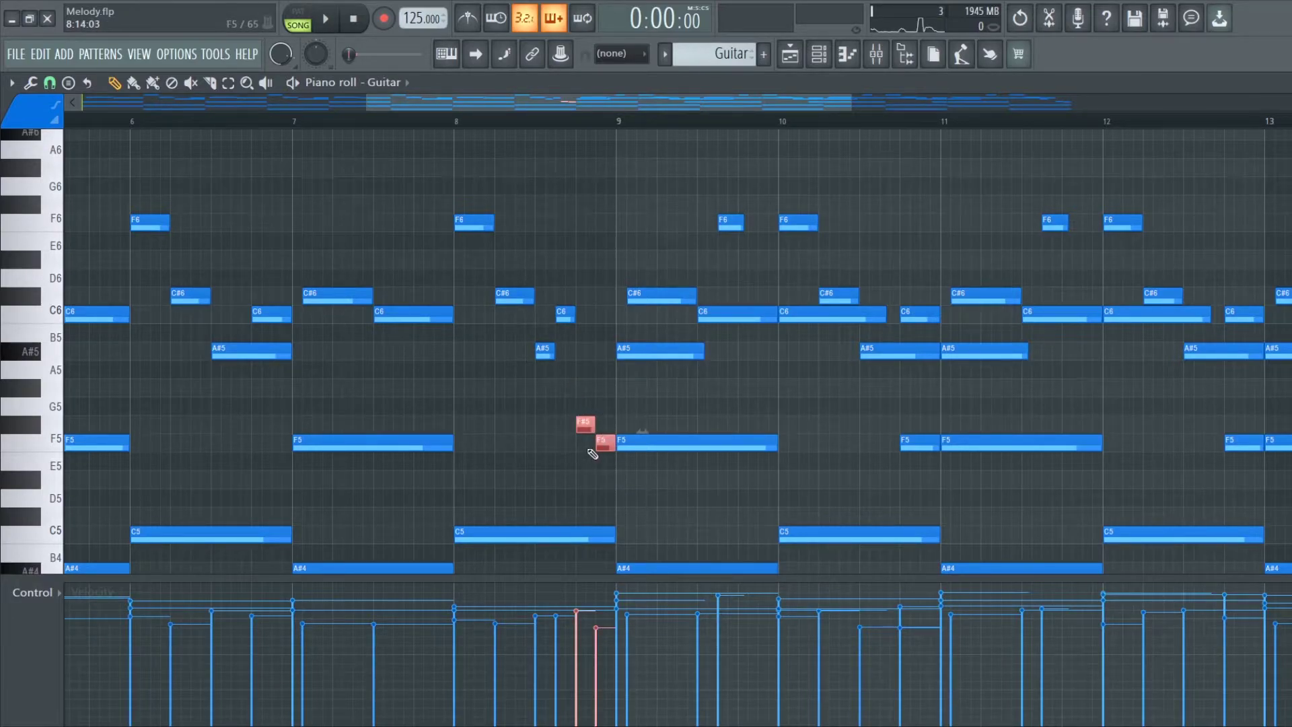
ctrl+scroll(592, 454, down, 5)
key(ctrl+d)
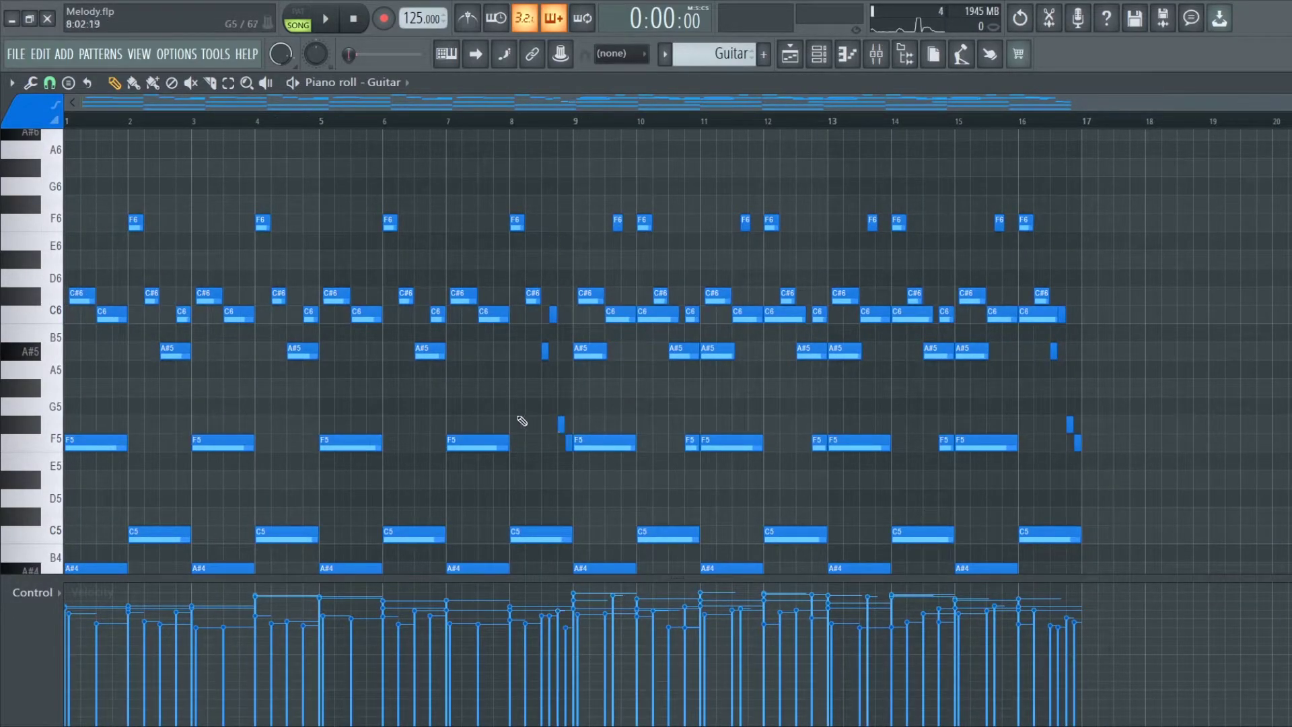
ctrl+scroll(537, 422, up, 5)
mouse_move(563, 378)
mouse_down()
mouse_move(589, 431)
mouse_move(620, 453)
mouse_up()
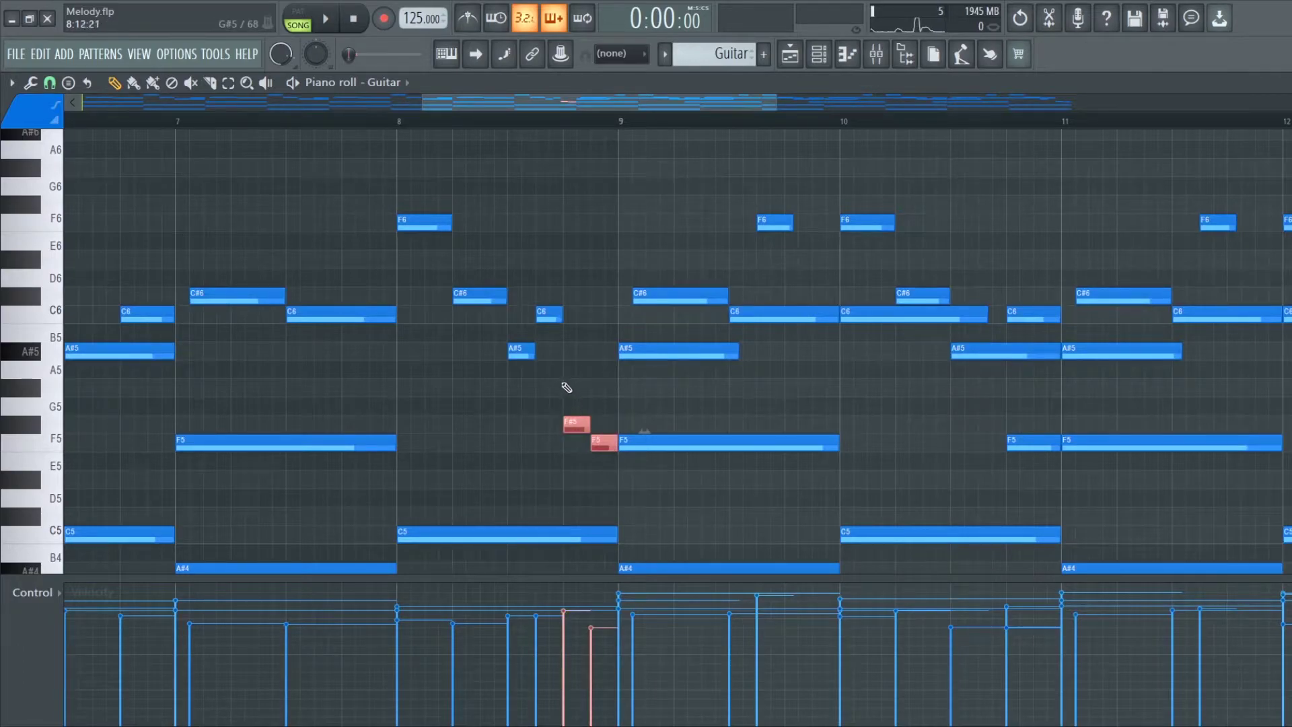
ctrl+scroll(590, 357, down, 3)
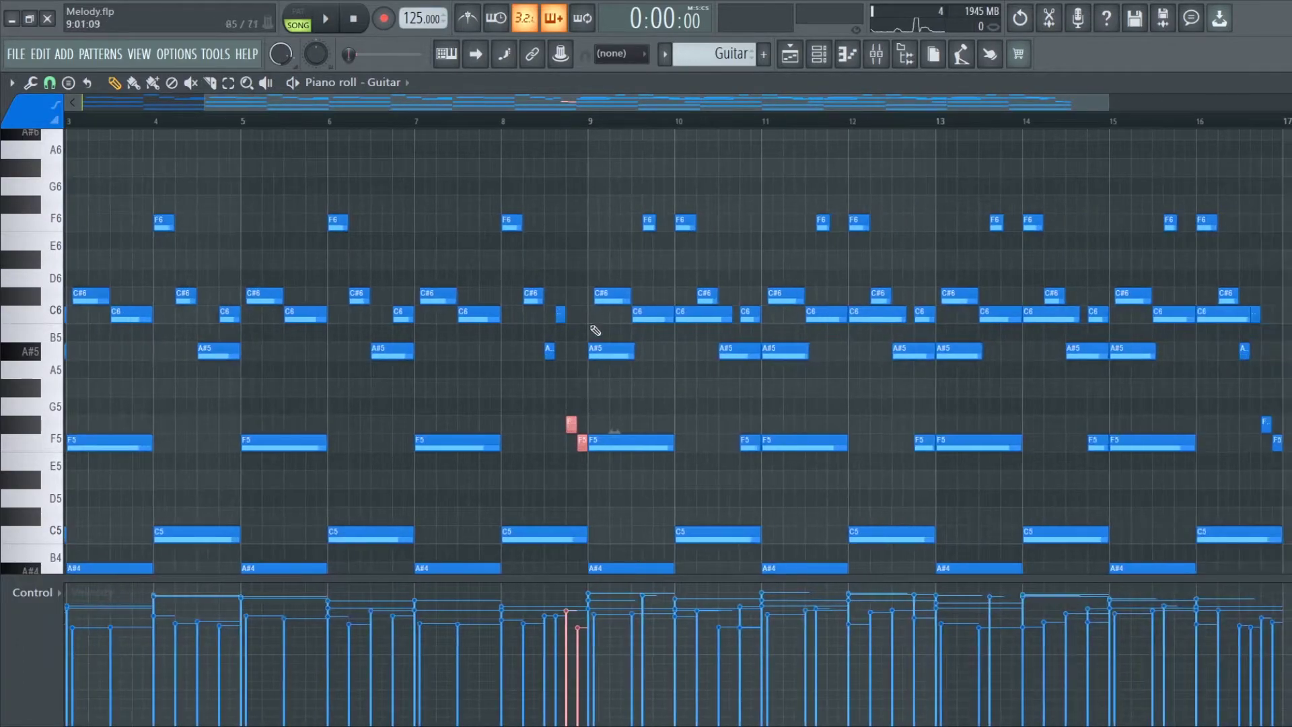
Select the notes before bar 9 and those of bars 9 to 16 in turn to compare the guitar melody's two halves.
drag(588, 181, 434, 549)
key(ctrl+d)
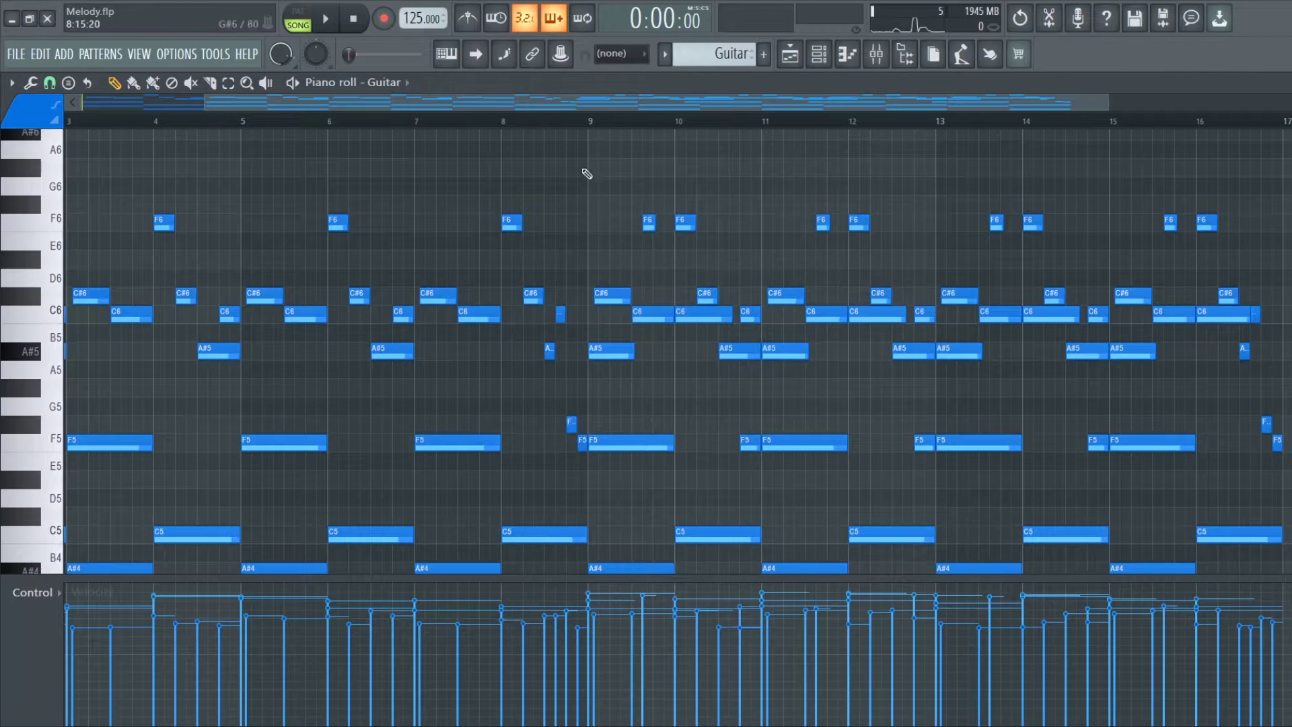
drag(591, 149, 1280, 584)
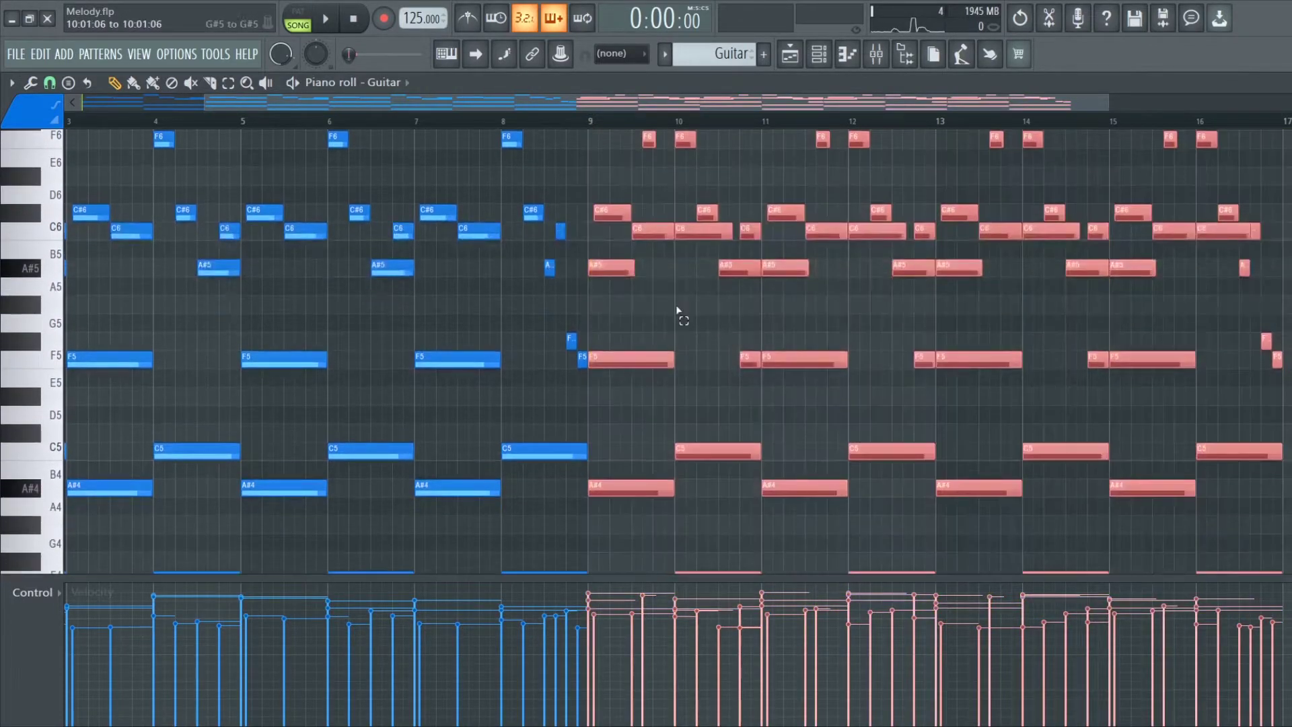
key(ctrl+d)
scroll(647, 270, up, 3)
drag(605, 187, 1028, 517)
scroll(673, 330, down, 2)
drag(561, 167, 2, 598)
key(ctrl+d)
drag(617, 168, 1029, 591)
click(1115, 454)
right_click(1128, 448)
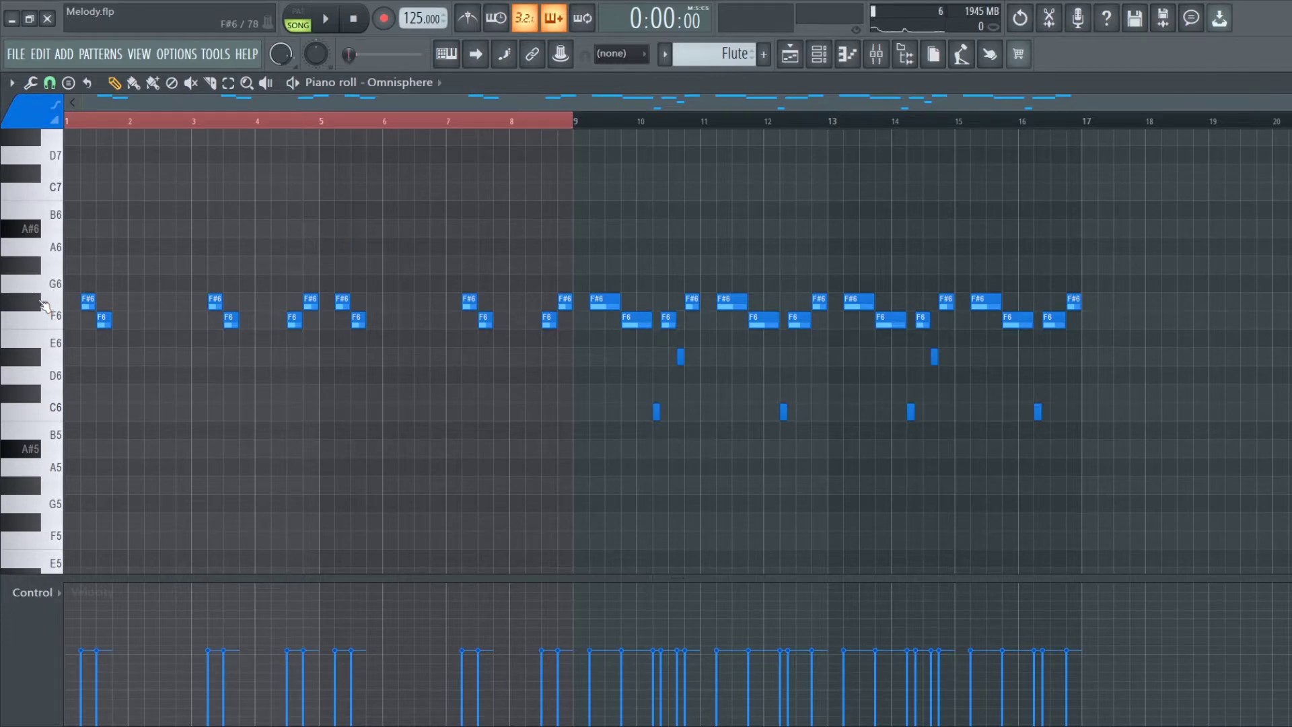
Examine the flute notes of bars 1 to 8, and shift the time selection to bars 9 to 16.
scroll(84, 296, up, 3)
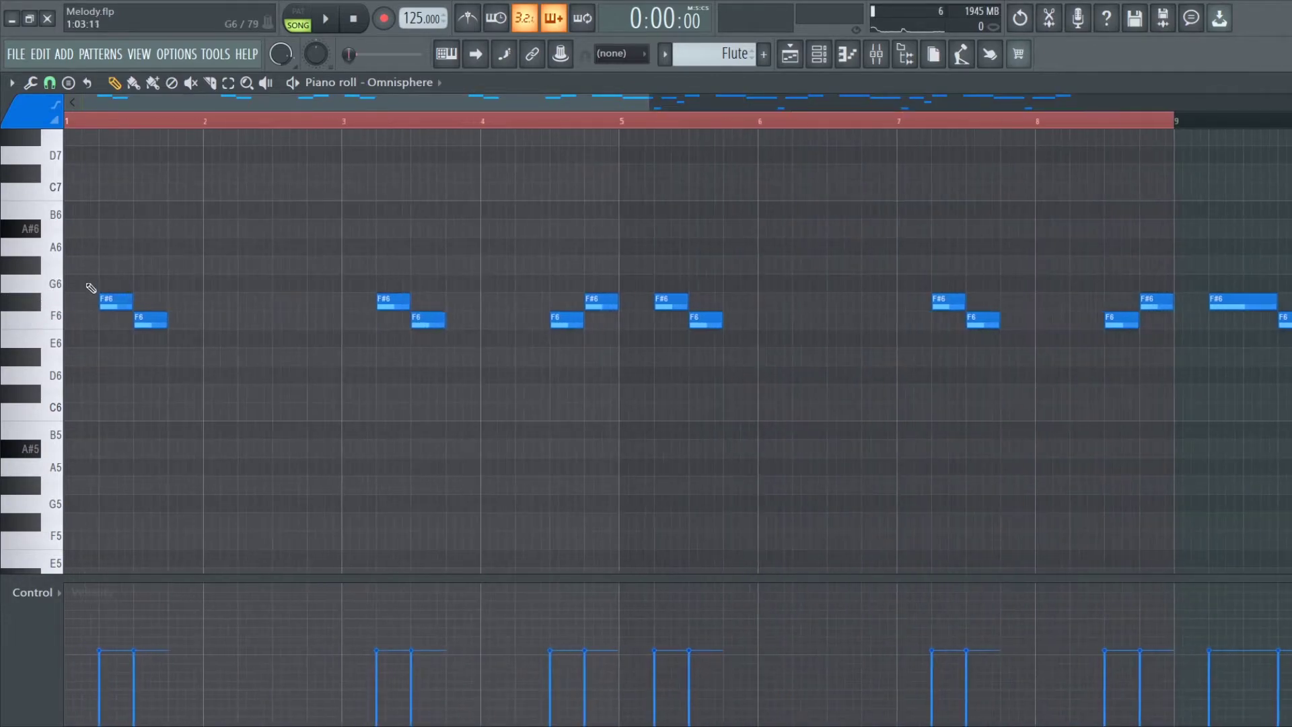
key(ctrl+Right)
scroll(1143, 357, down, 3)
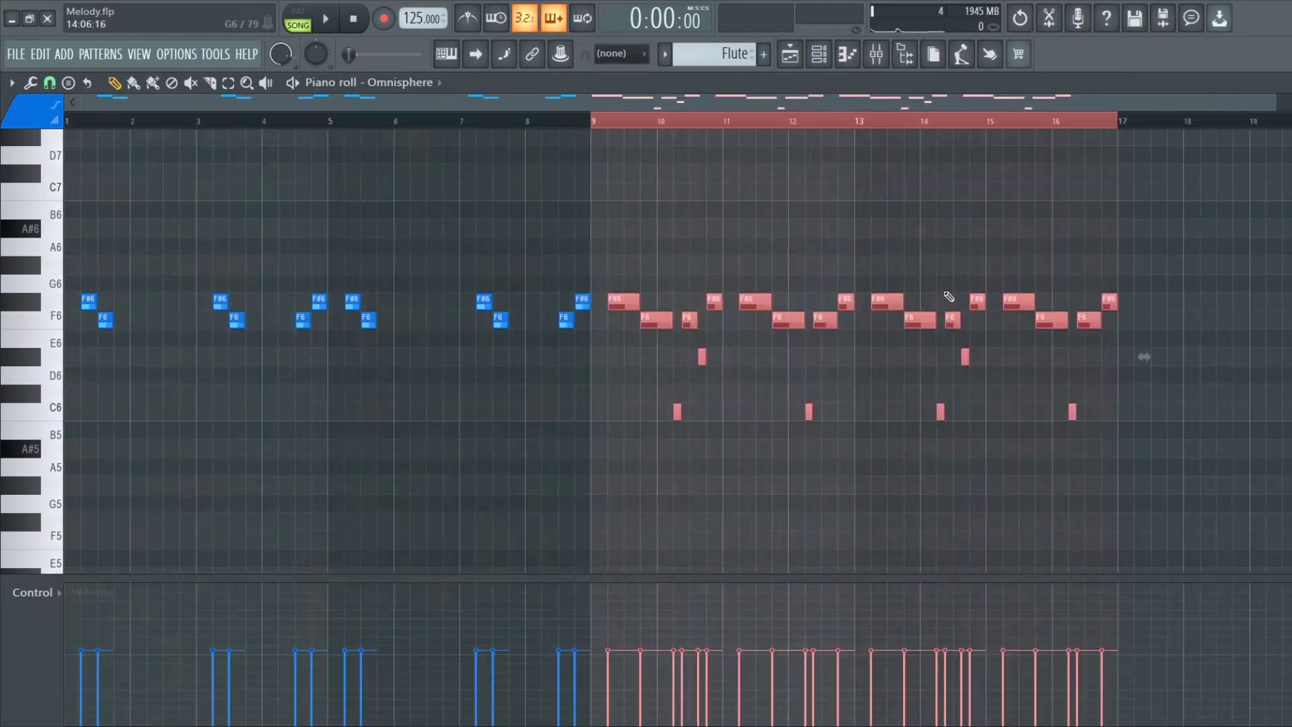
scroll(614, 294, up, 2)
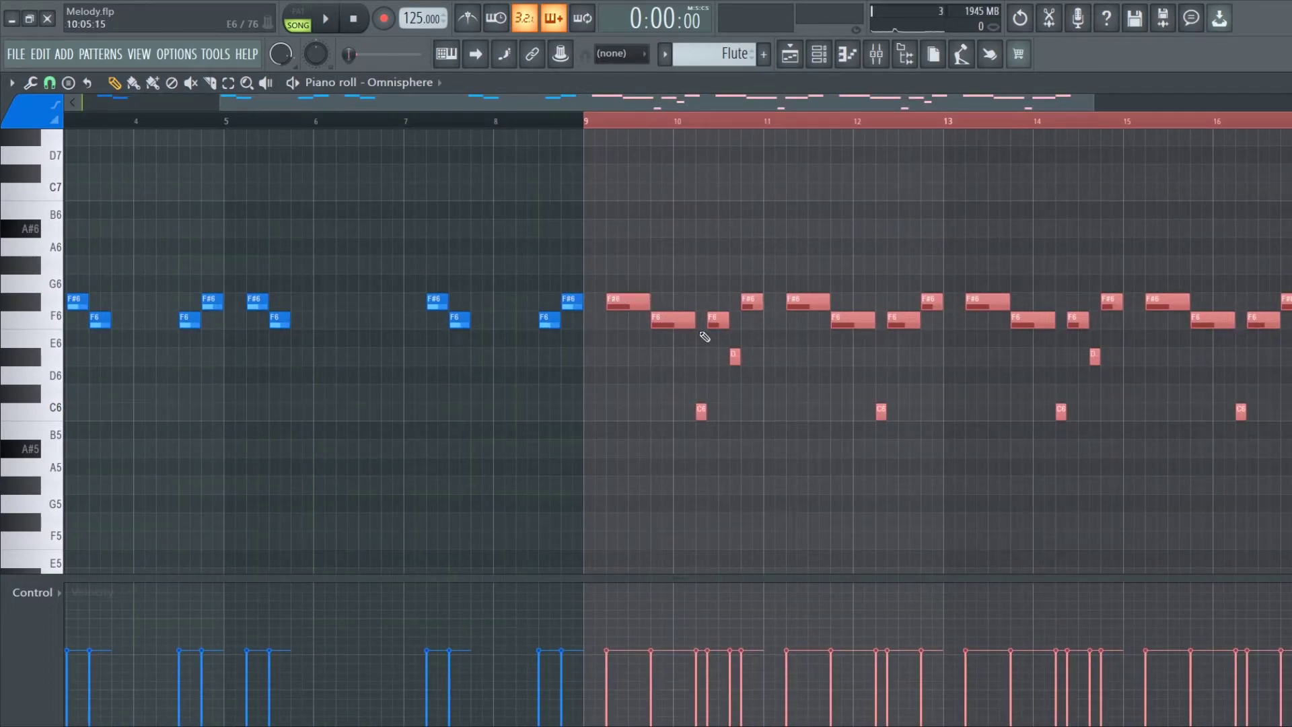
scroll(700, 334, down, 1)
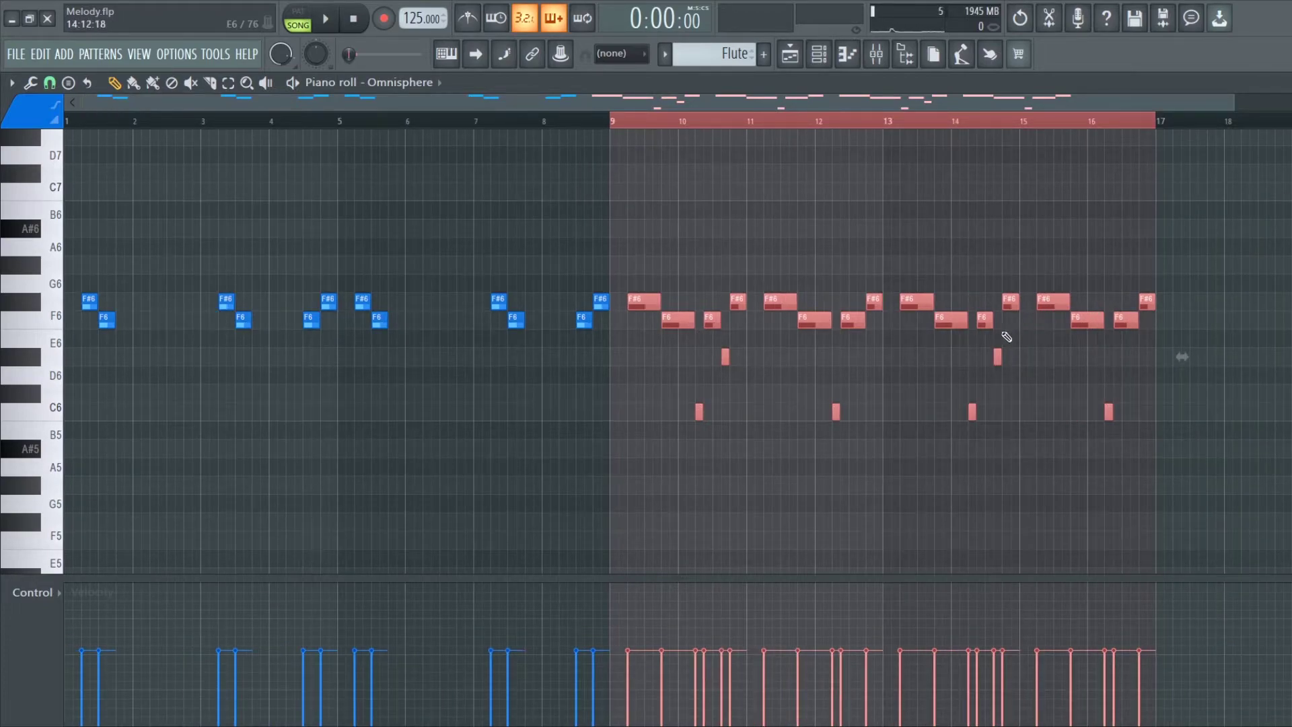
Select all flute notes across bars 1 to 16, and play them from bar 1 before stopping playback.
key(ctrl+a)
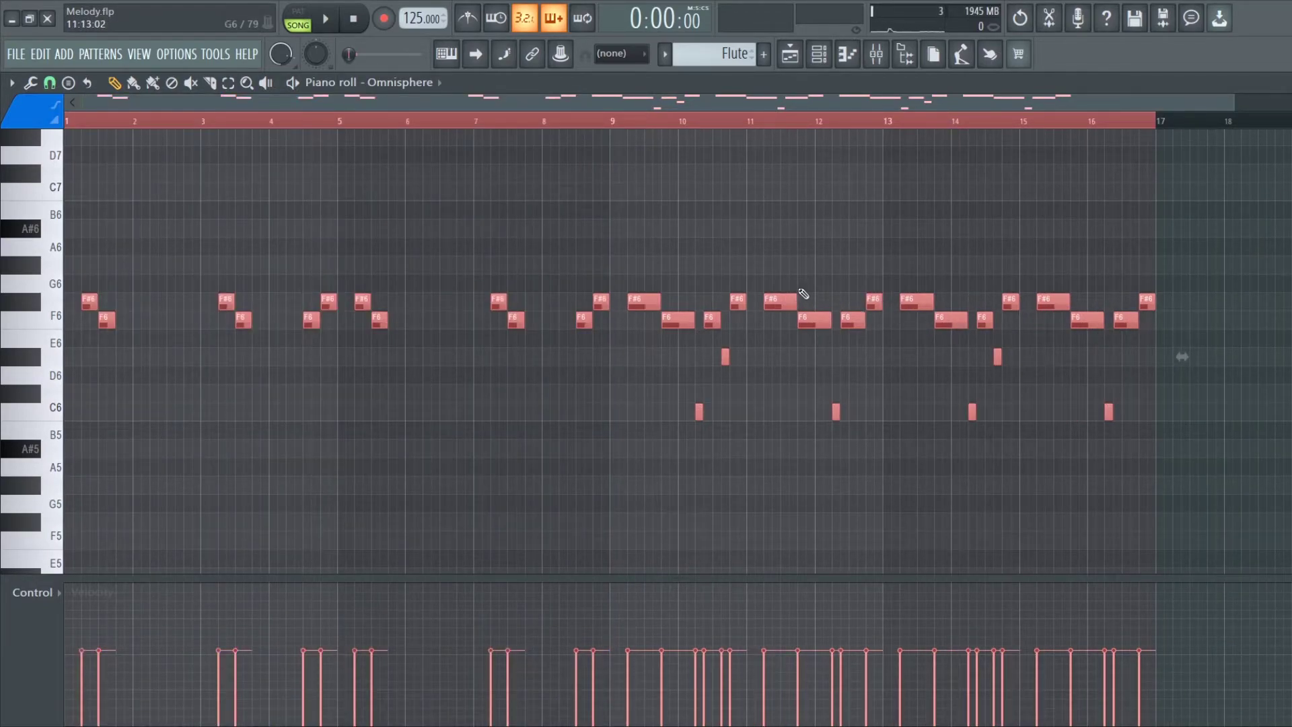
key(space)
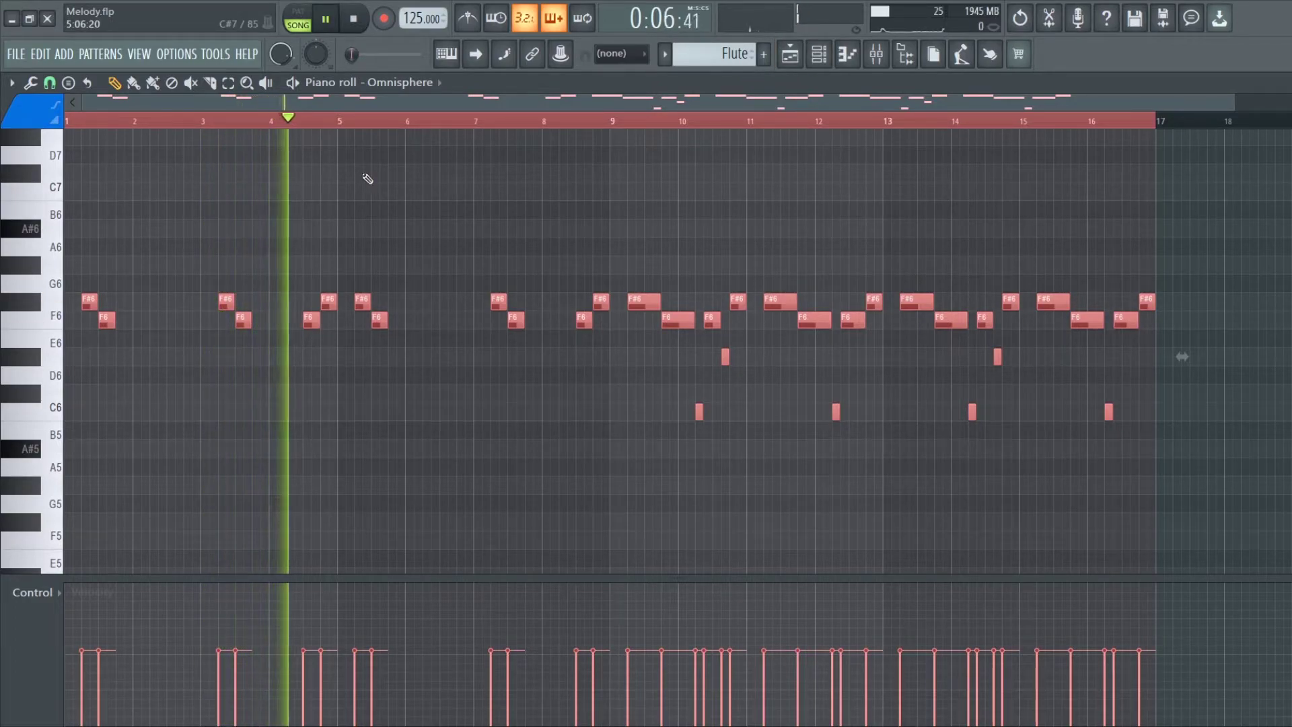
key(space)
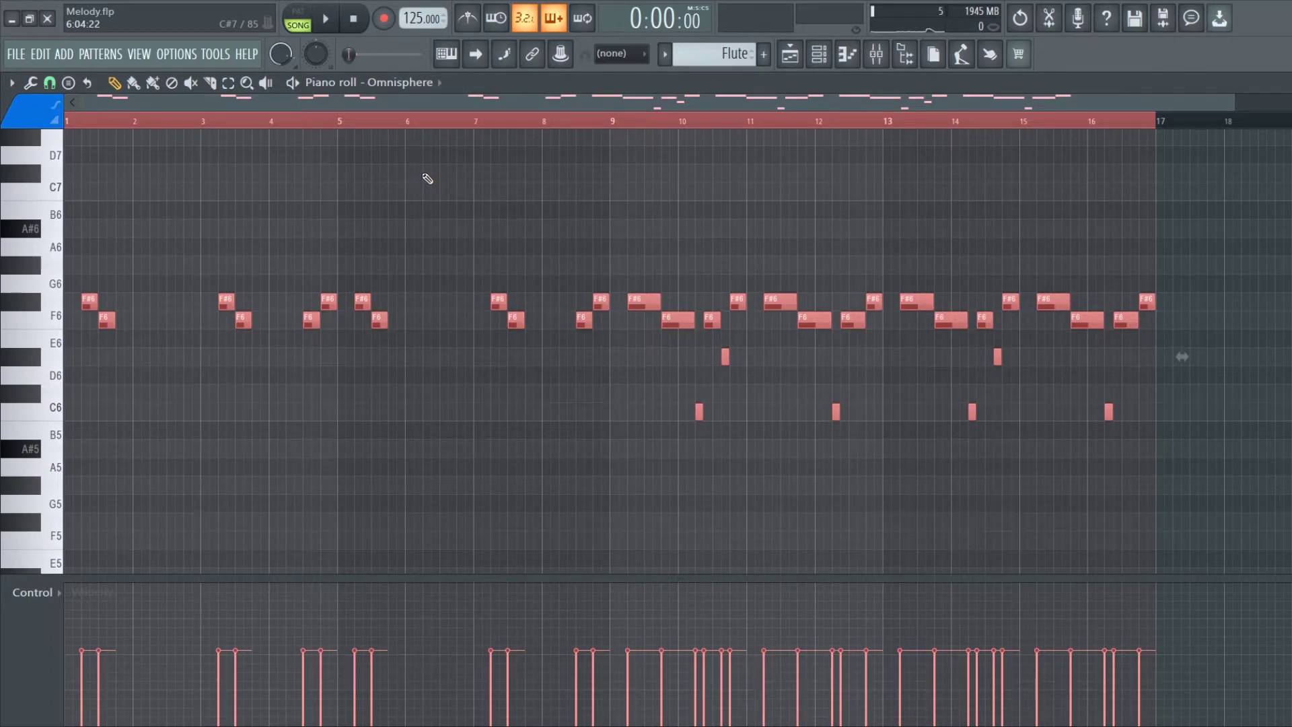
Open the playlist arrangement to review its clips, and bring up the Guitar pattern's notes.
key(F5)
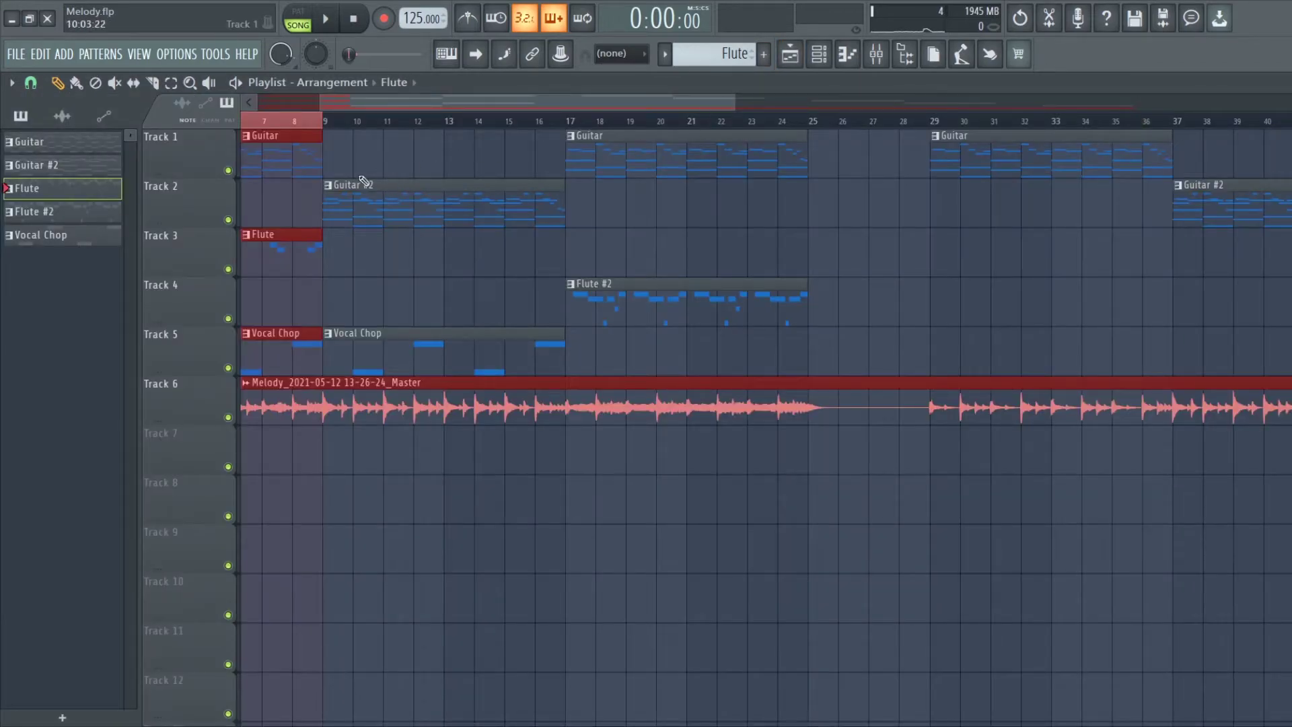
key(F7)
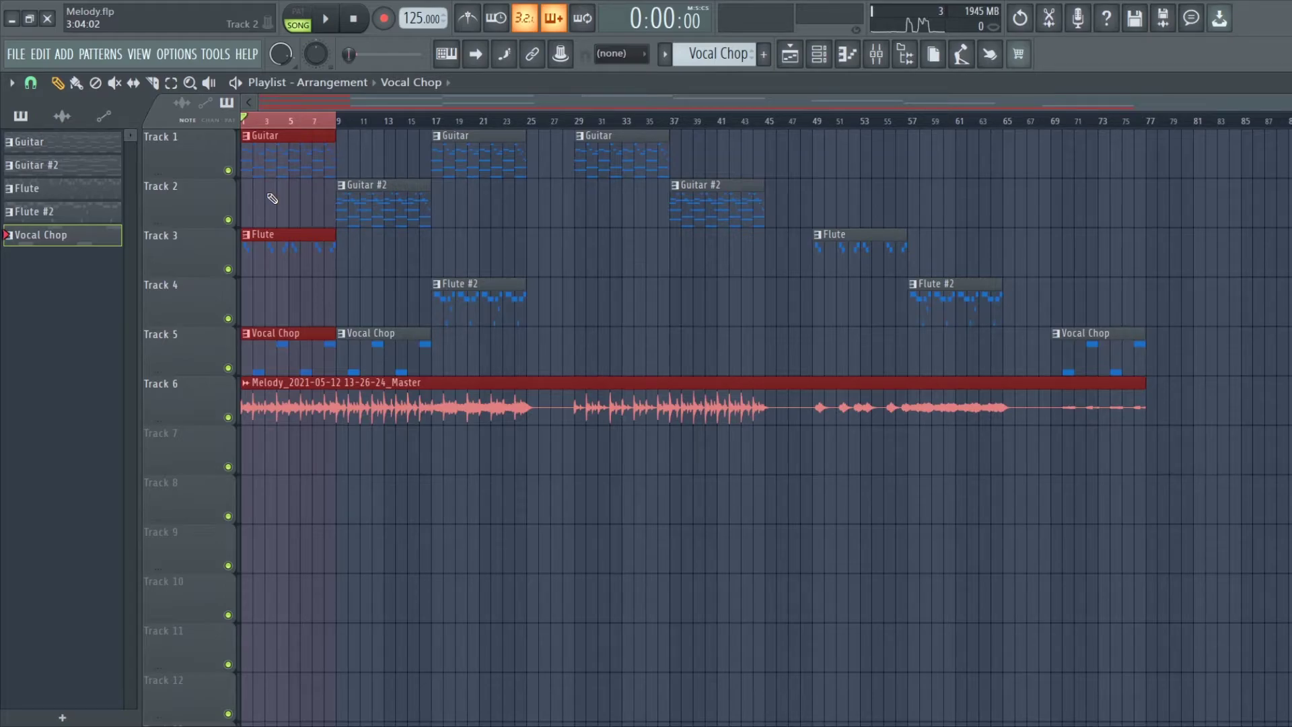
ctrl+right_click(323, 264)
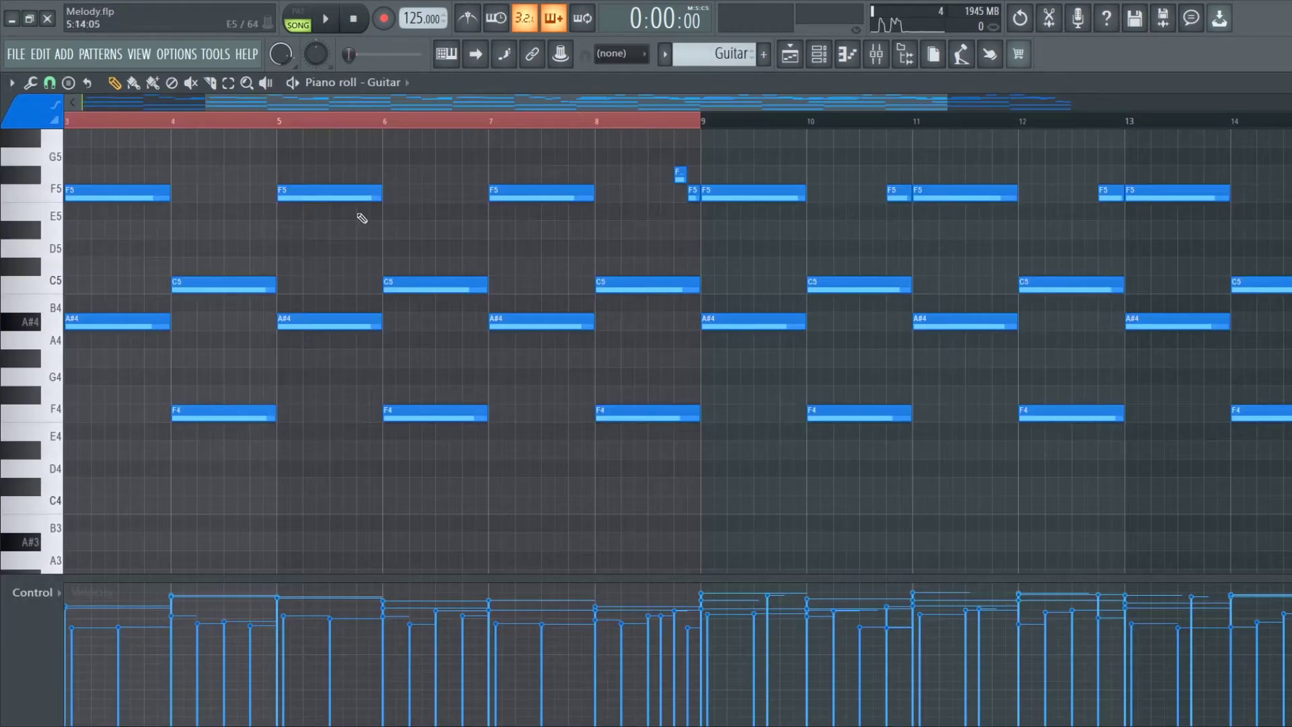
Examine the guitar's upper melody from bar 1 and how the phrase of bars 1 and 2 repeats.
ctrl+scroll(359, 216, down, 2)
scroll(41, 384, up, 2)
ctrl+scroll(41, 385, up, 3)
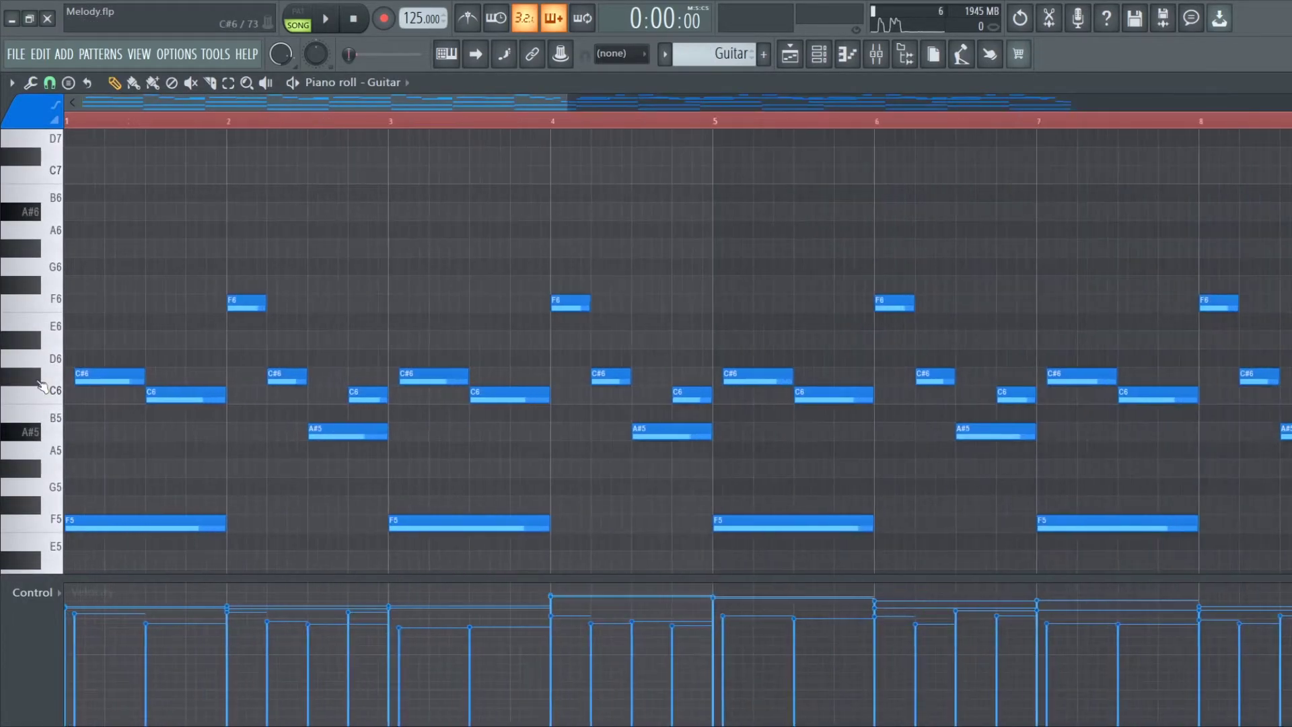
ctrl+scroll(42, 387, up, 4)
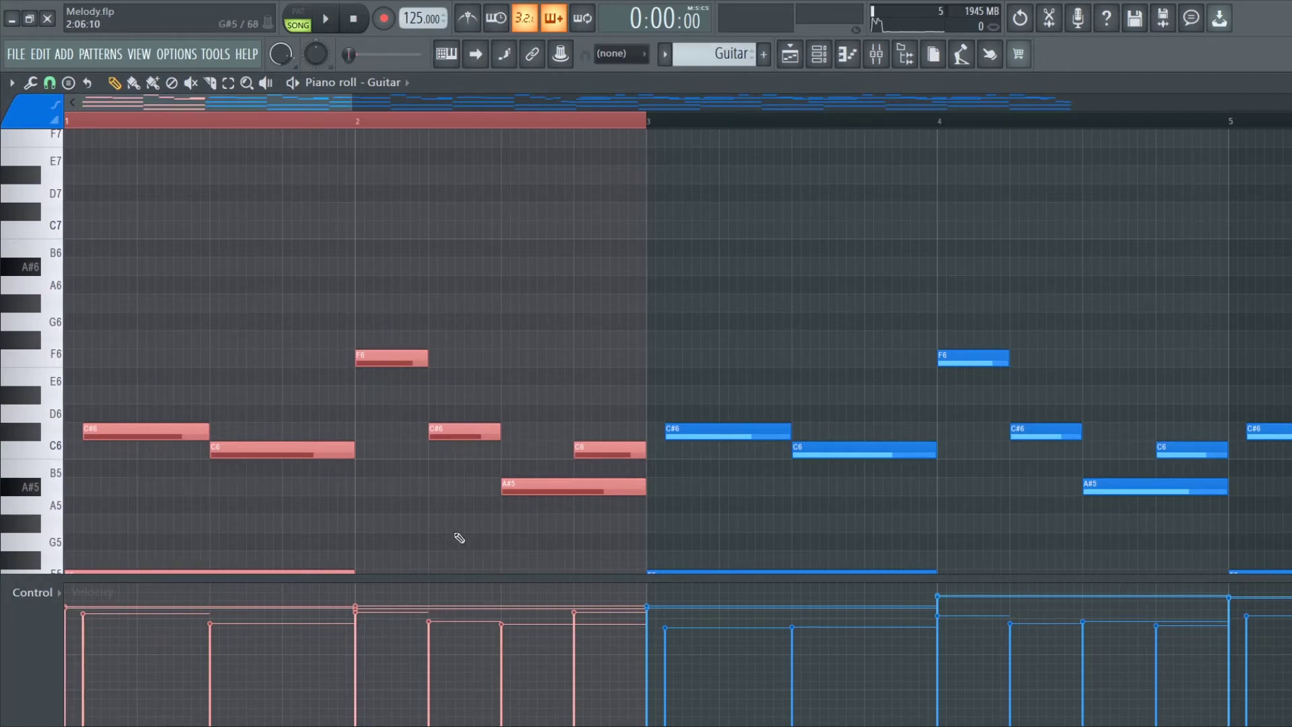
scroll(608, 150, down, 2)
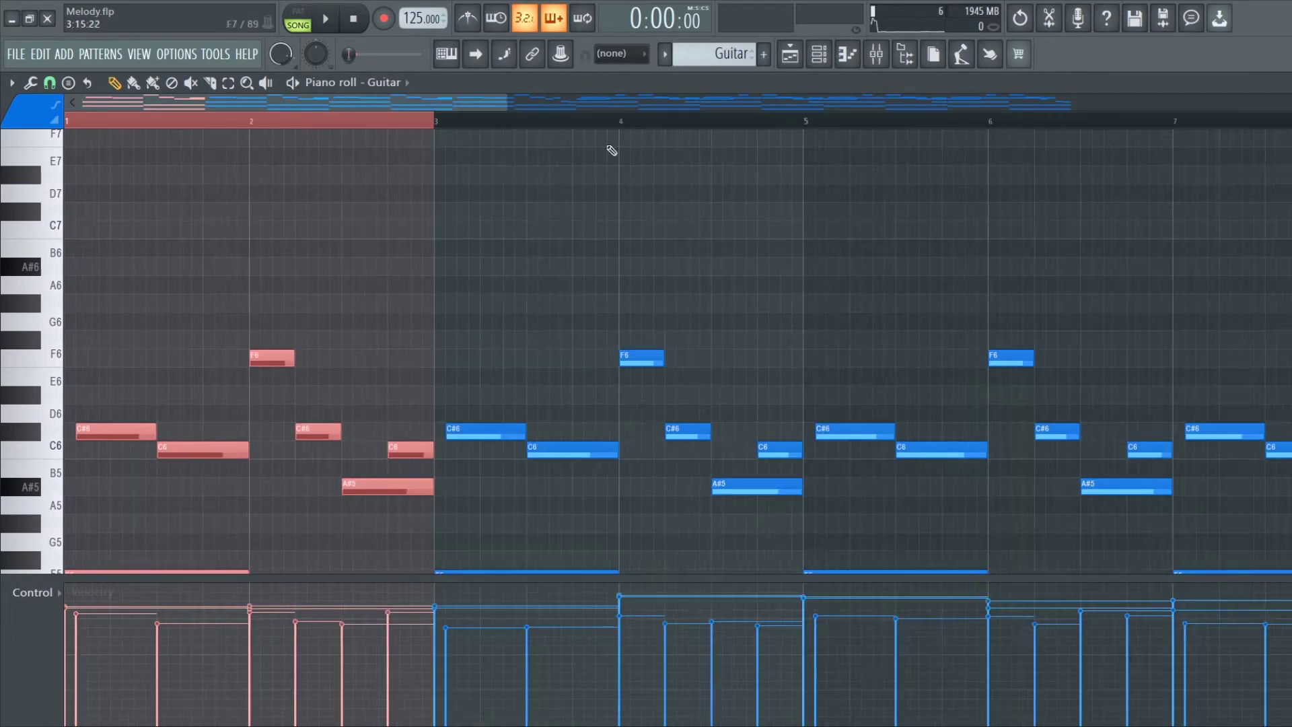
scroll(323, 330, down, 3)
scroll(276, 345, down, 3)
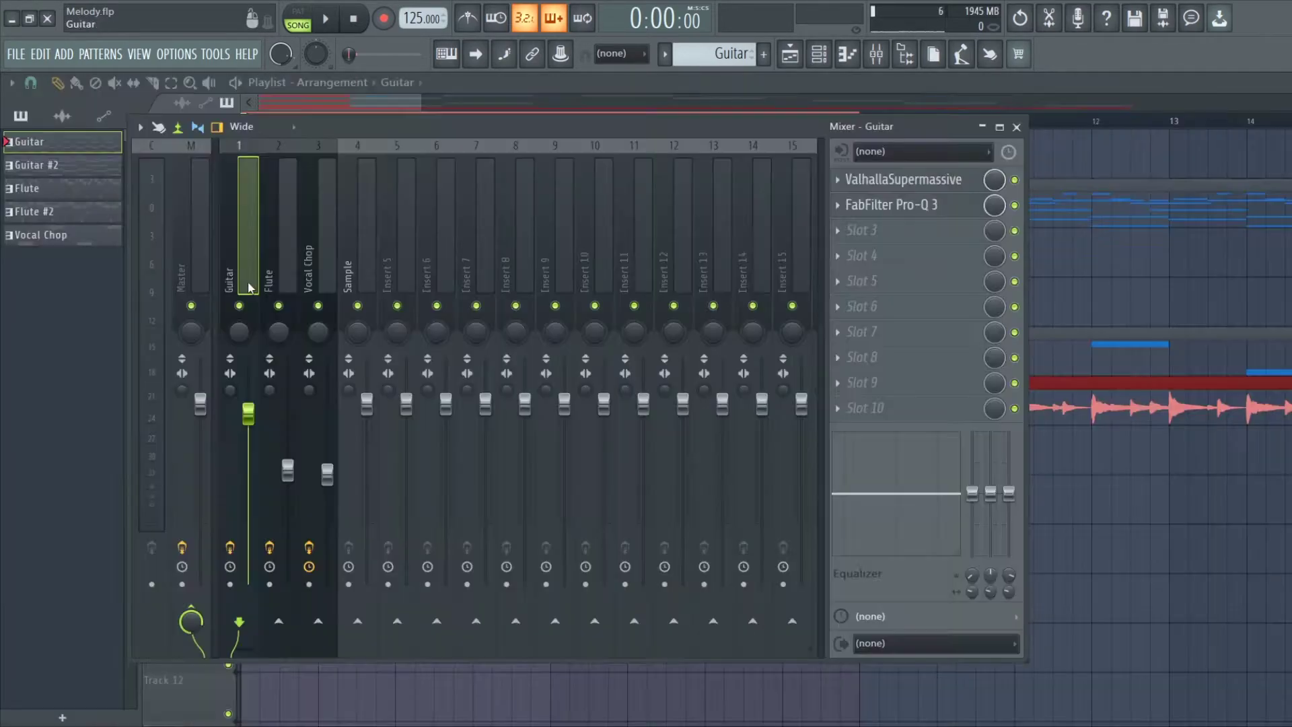
Review the ValhallaSupermassive reverb and FabFilter Pro-Q 3 low cut on the Guitar mixer track, and close the equalizer.
drag(599, 138, 803, 130)
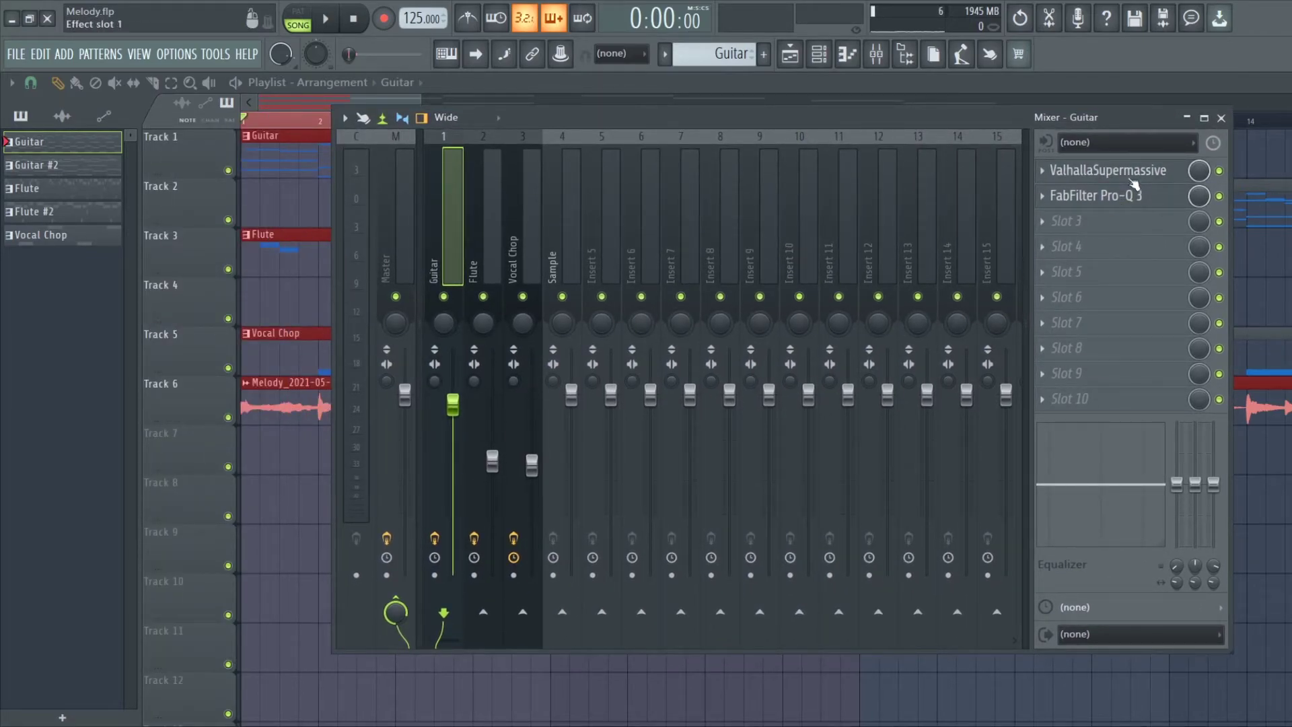
click(1077, 171)
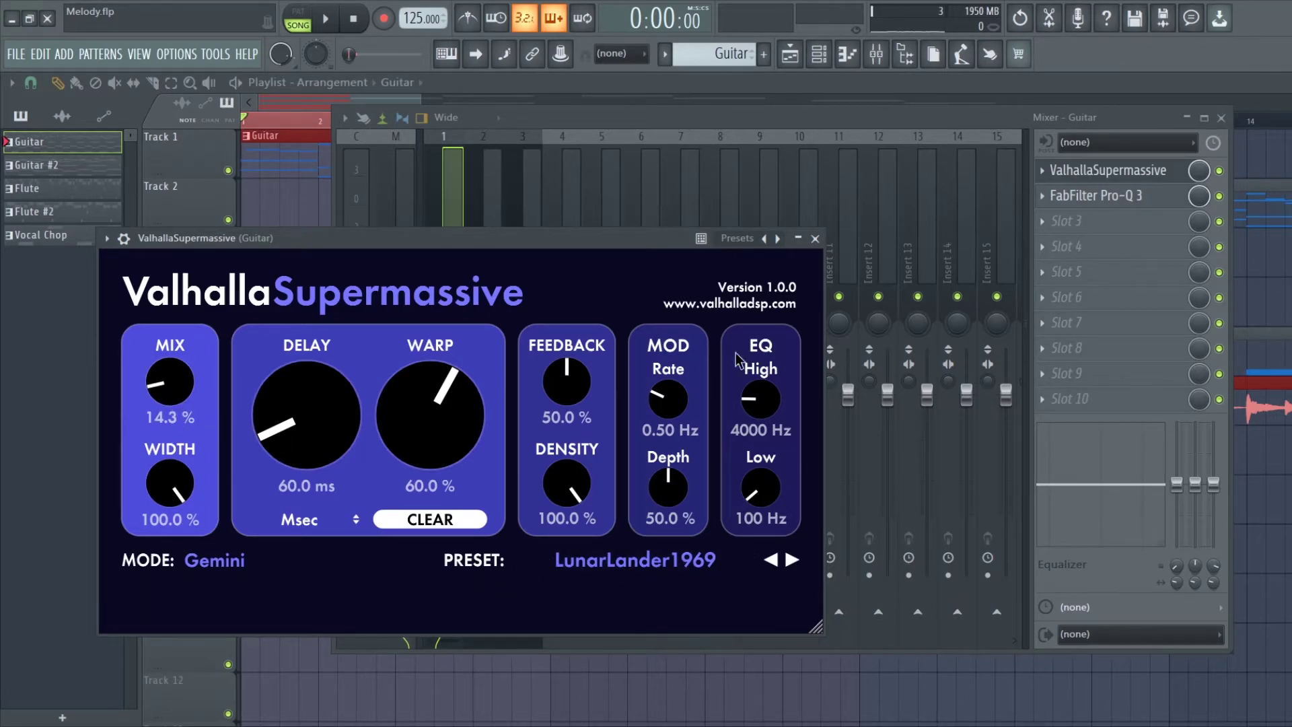
click(1124, 195)
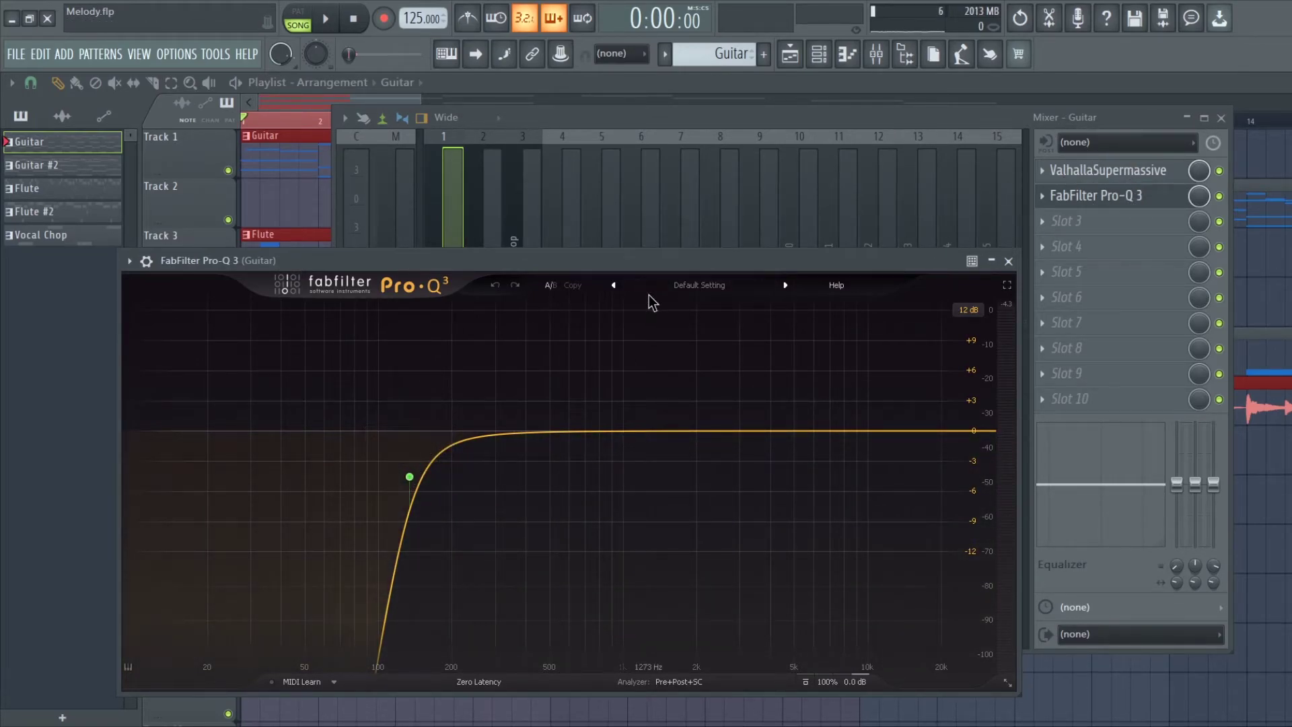
mouse_move(430, 449)
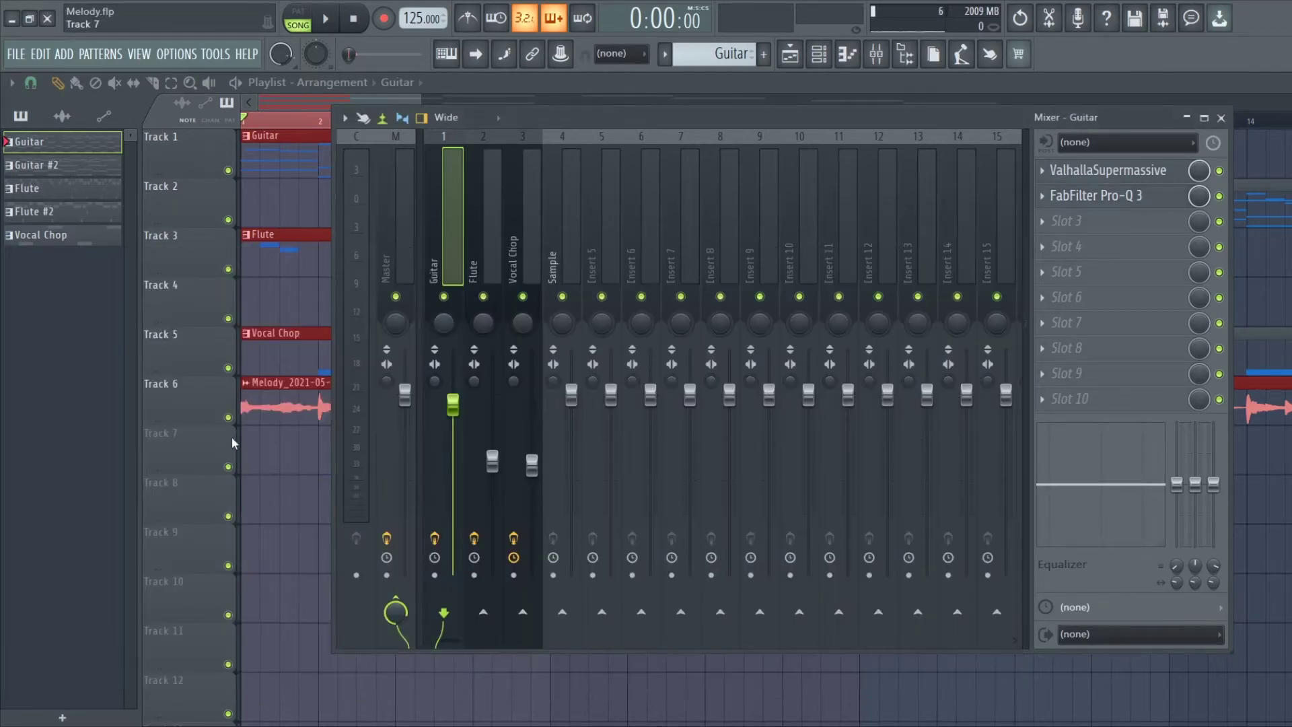
click(1008, 261)
Review the Fruity Reeverb 2 and Fruity parametric EQ 2 settings on the Flute mixer track, and close both plugins.
click(662, 81)
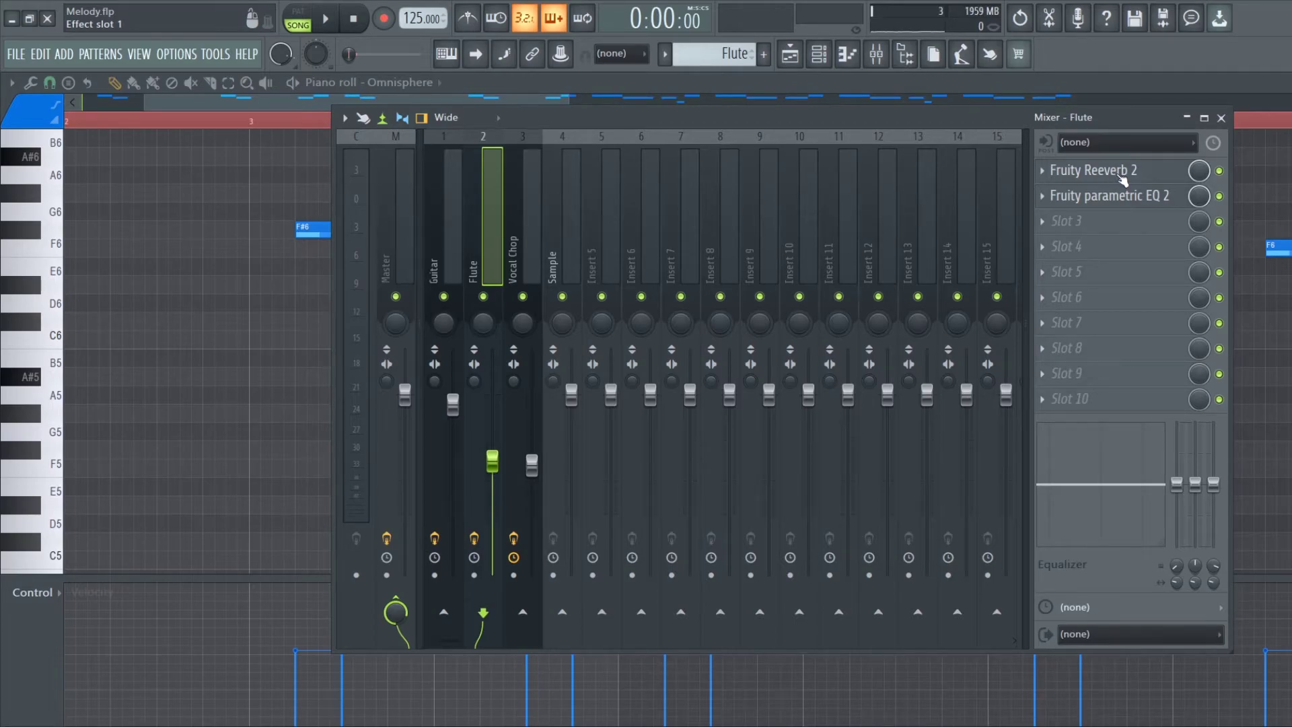
click(1120, 173)
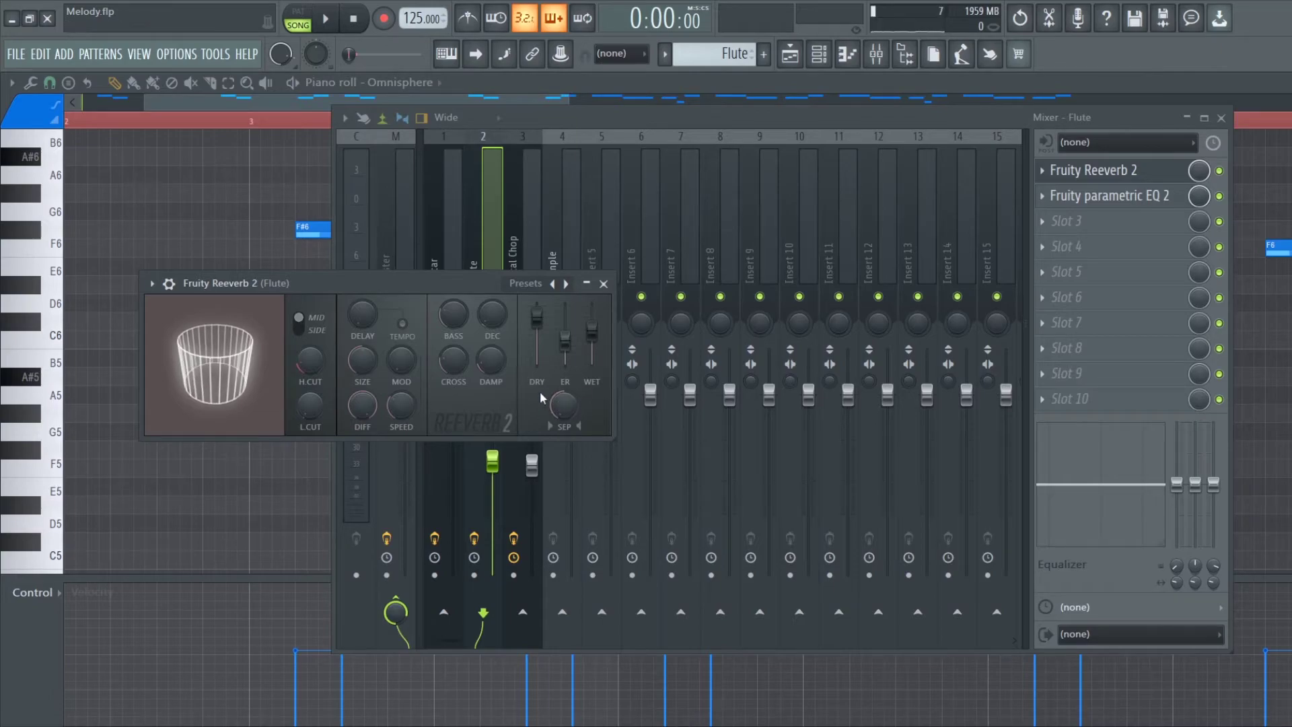
click(1125, 173)
click(1124, 196)
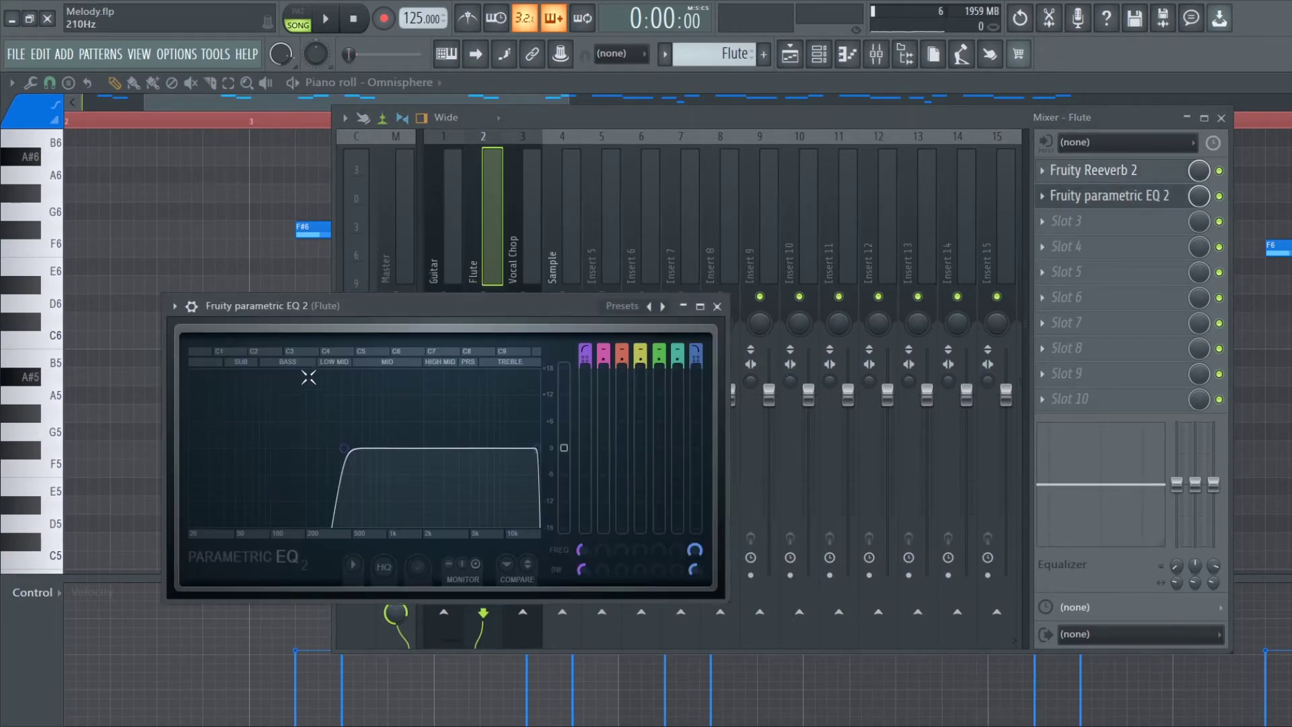
click(717, 306)
Review ValhallaSupermassive on the Vocal Chop mixer track and close it, and open the EffectRack on the same track.
click(510, 254)
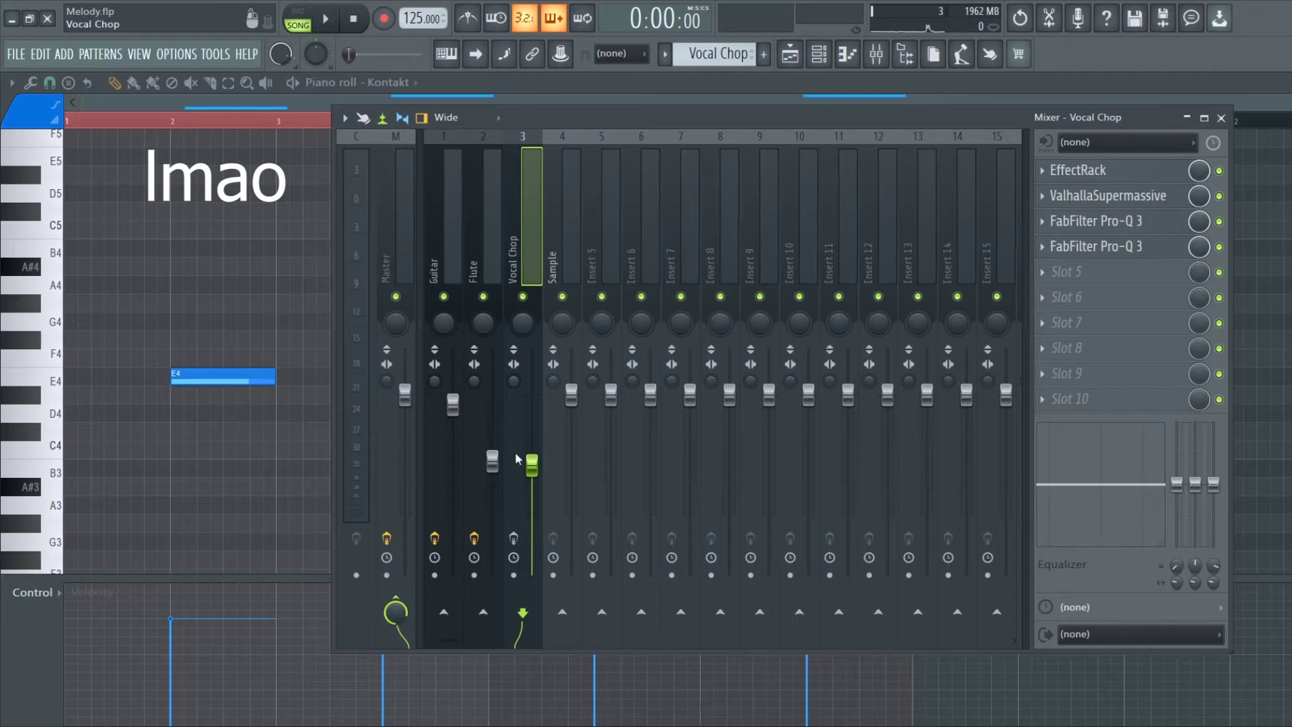
click(1144, 199)
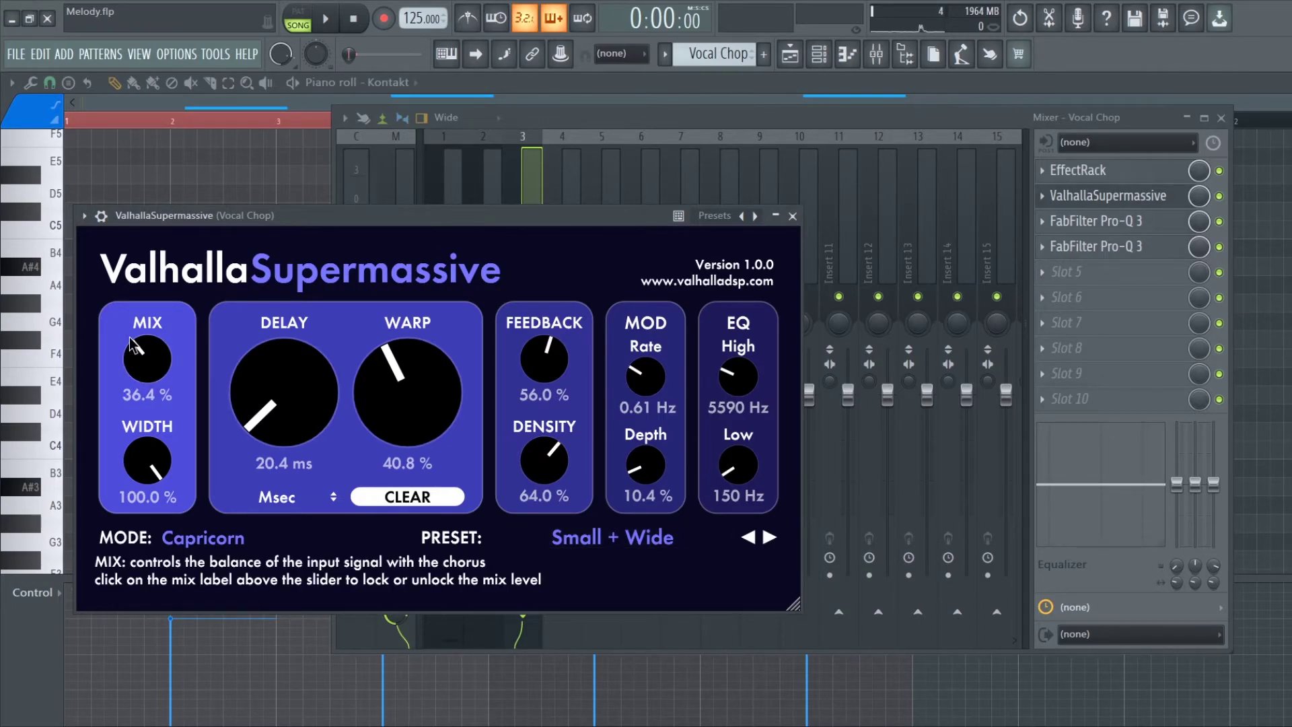
click(793, 216)
click(1089, 171)
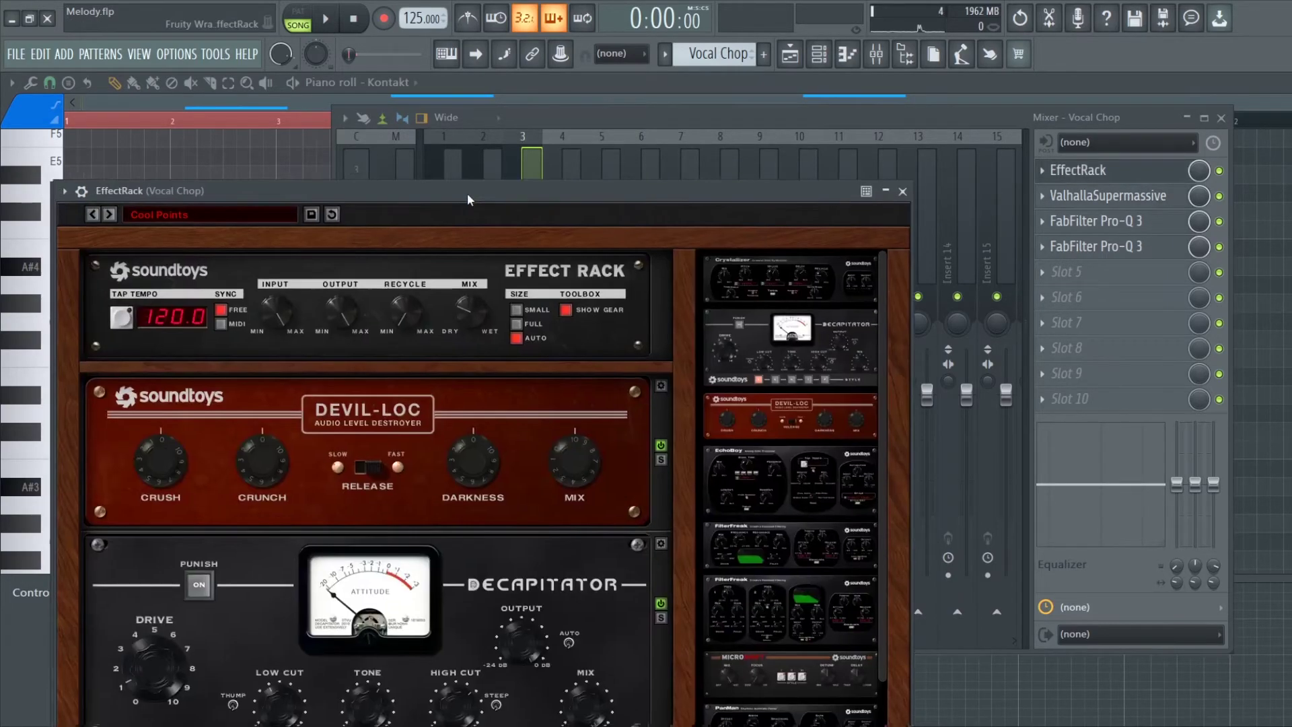
Review the Devil-Loc, Decapitator and PrimalTap modules in the Vocal Chop track's EffectRack, and close the plugin.
drag(468, 193, 668, 135)
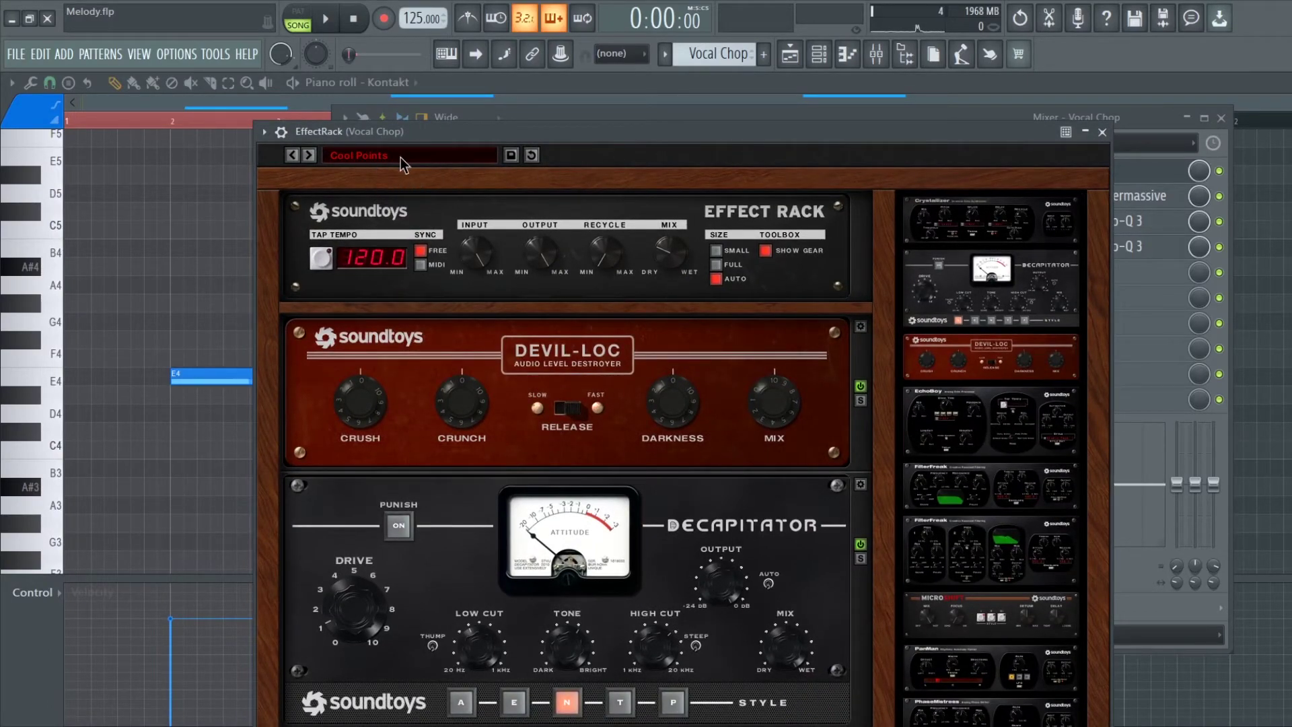
drag(421, 127, 425, 80)
scroll(643, 316, down, 5)
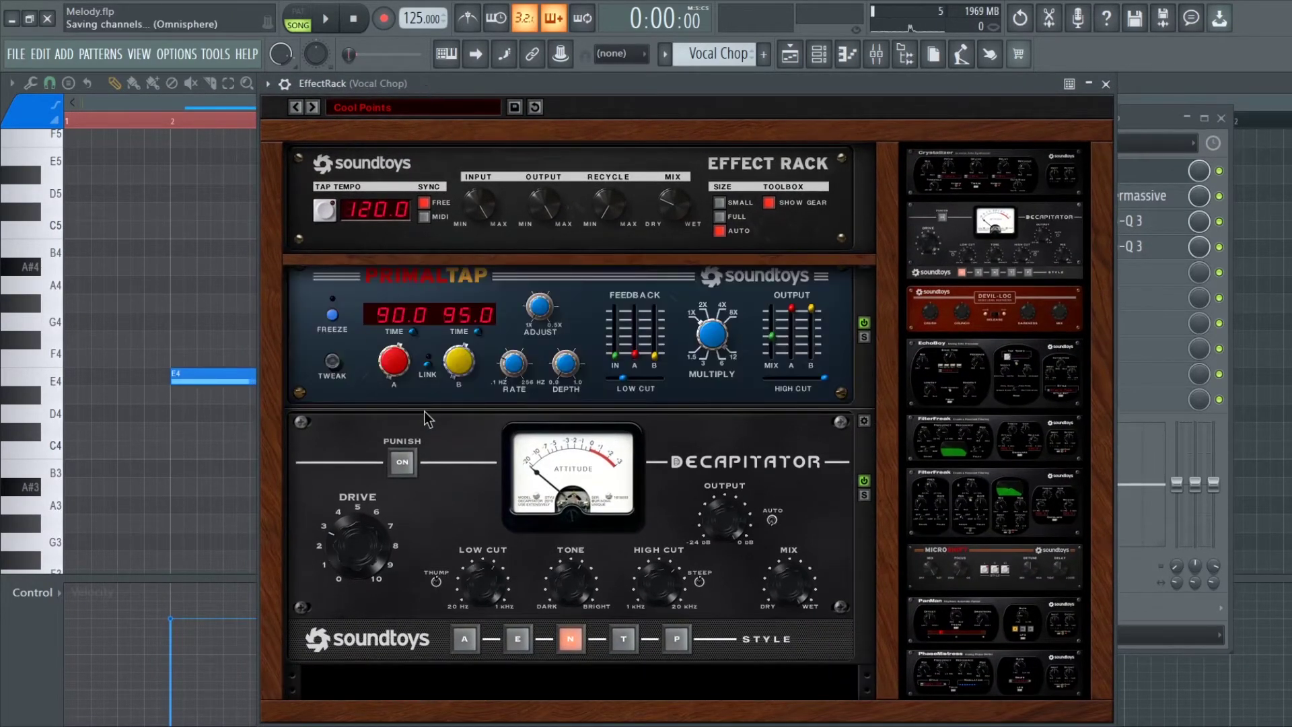
scroll(684, 388, up, 4)
scroll(458, 422, up, 4)
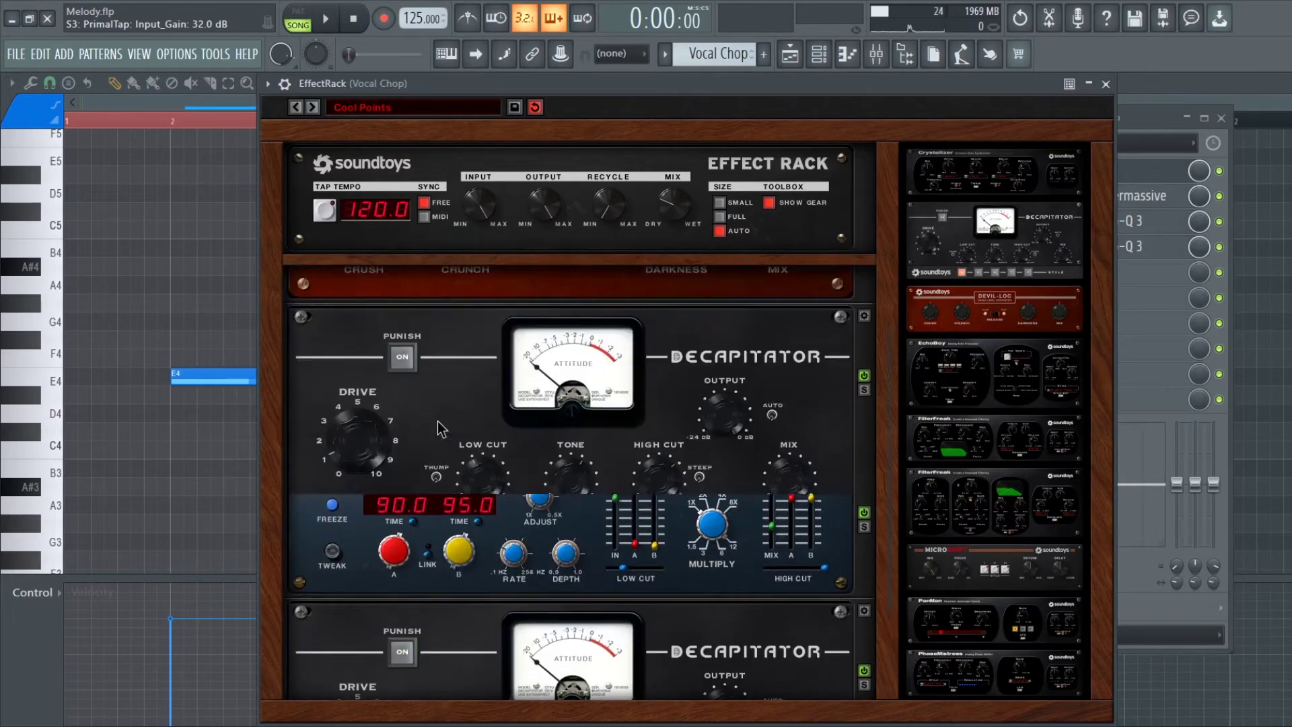
scroll(404, 467, down, 3)
click(1105, 84)
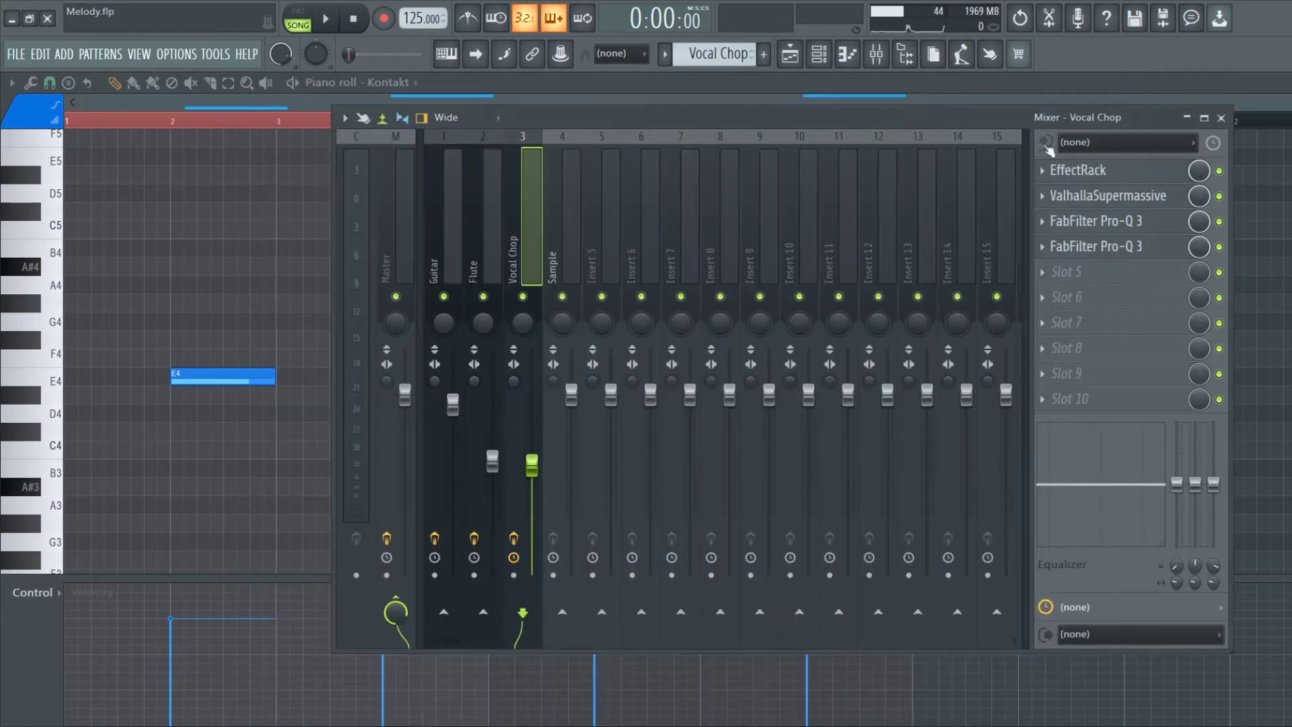
Review both FabFilter Pro-Q 3 equalizers on the Vocal Chop mixer track, and close them.
click(1096, 222)
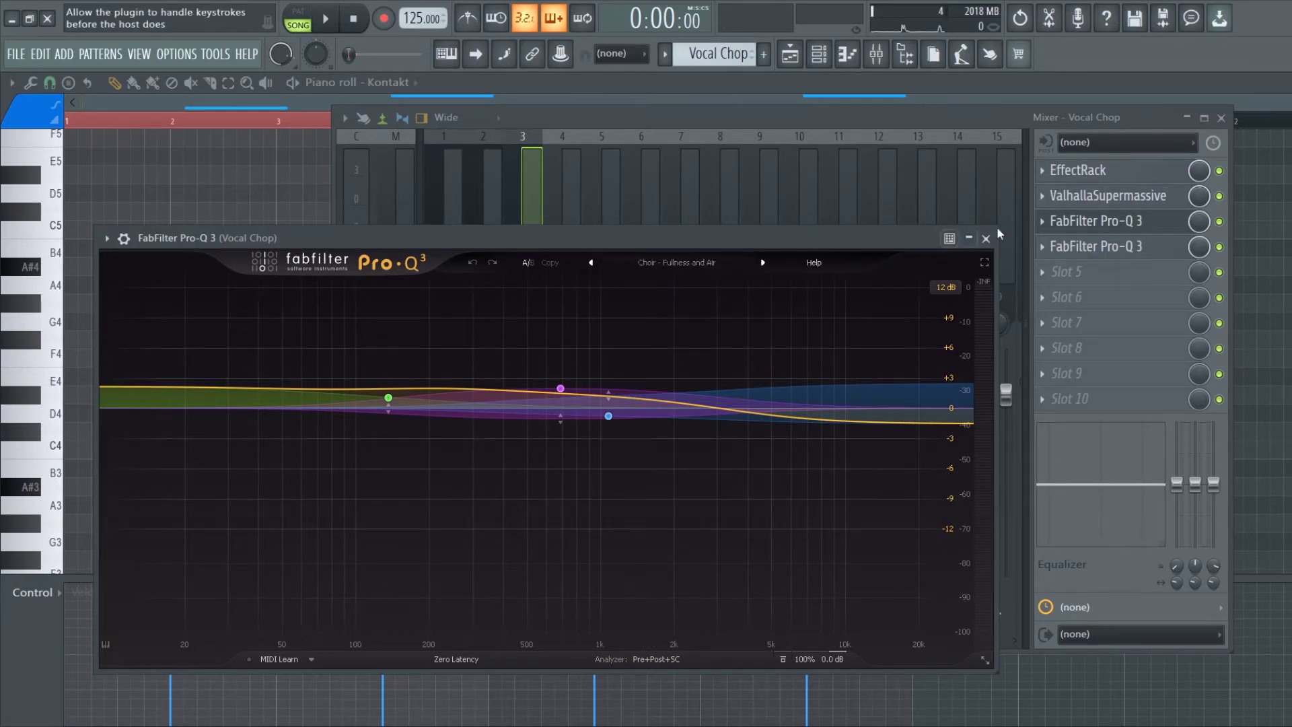
click(1103, 249)
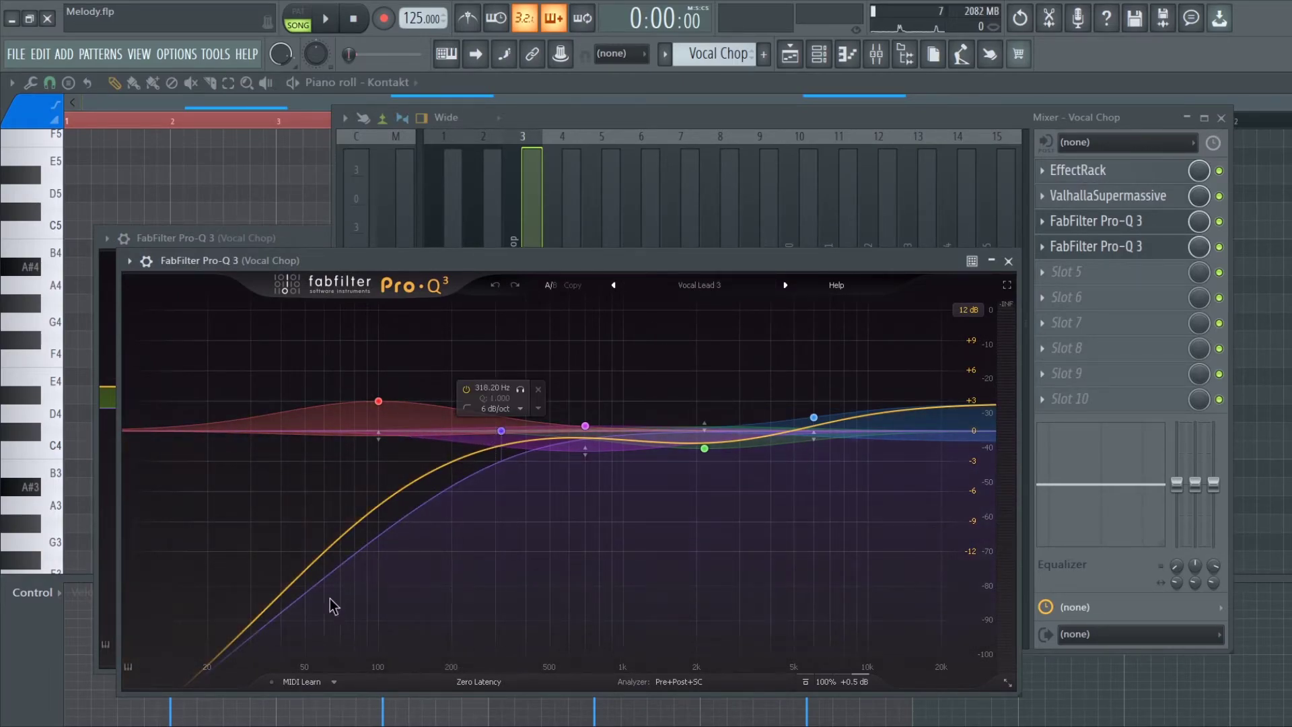
click(1008, 261)
click(186, 260)
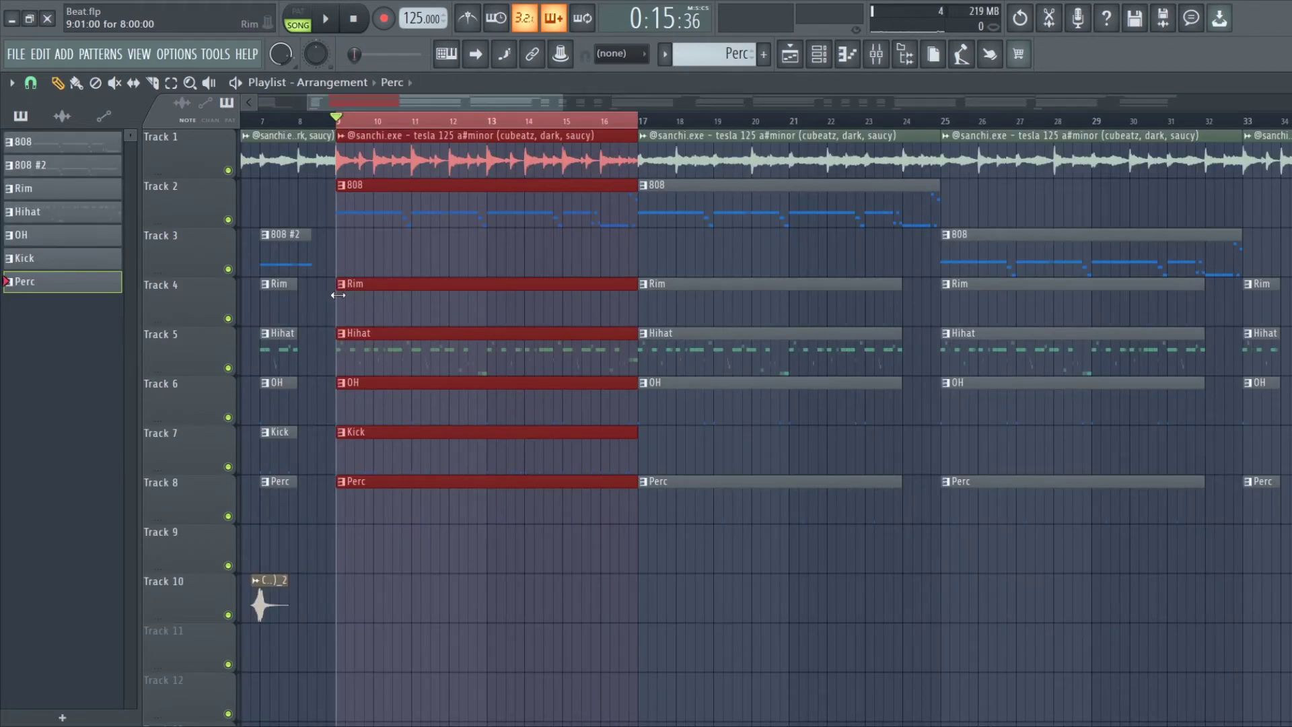
Open the Hihat pattern in the Beat project's piano roll and highlight its notes across all eight bars.
click(847, 55)
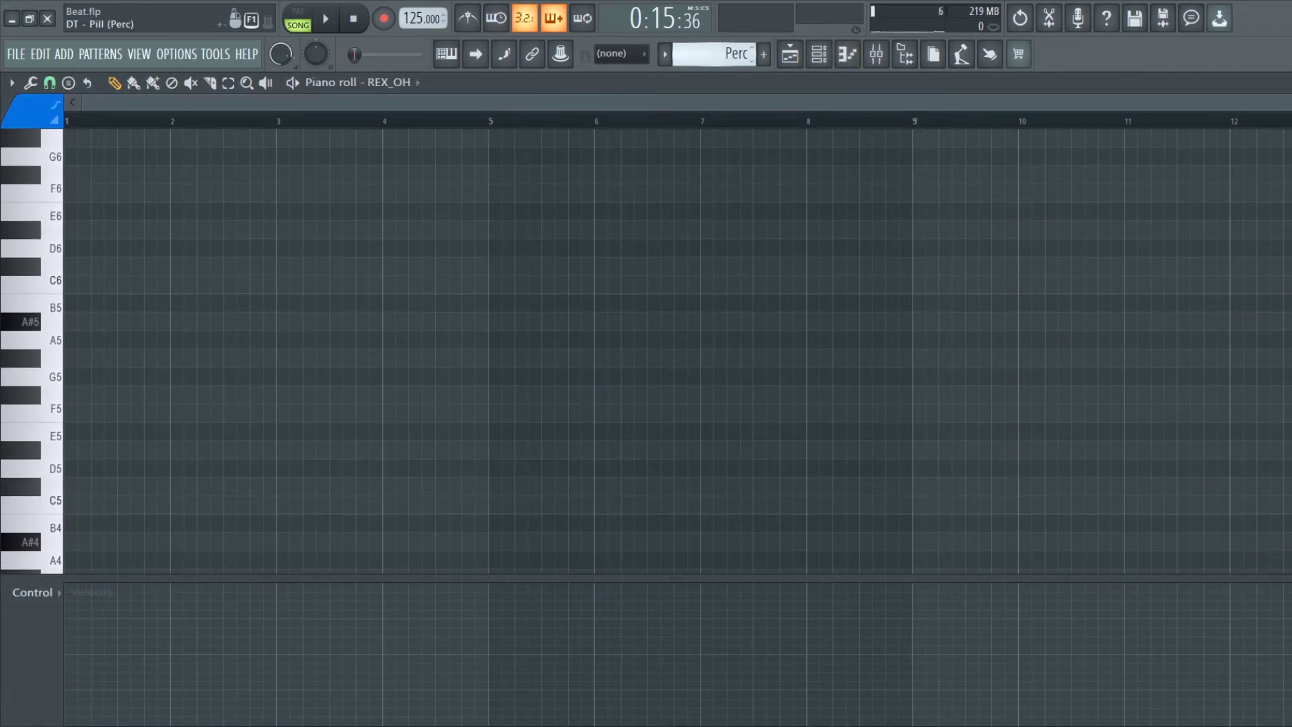
click(792, 54)
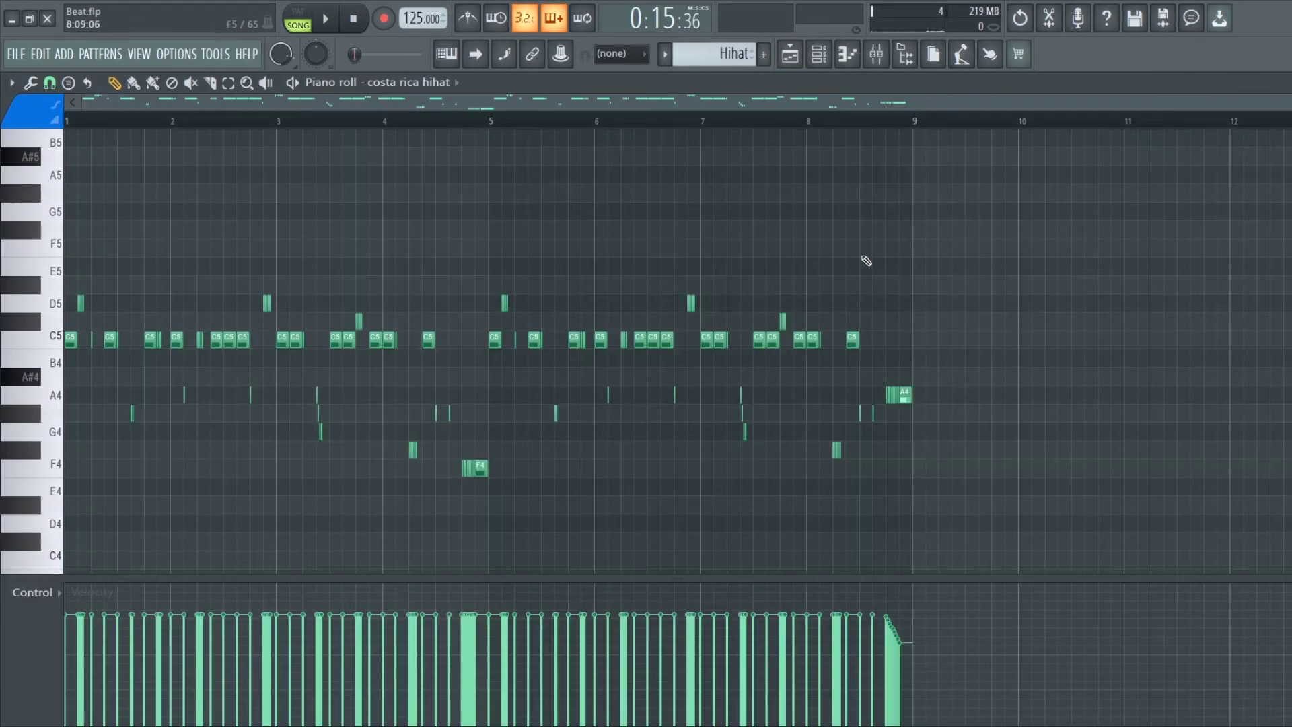
drag(1014, 166, 70, 481)
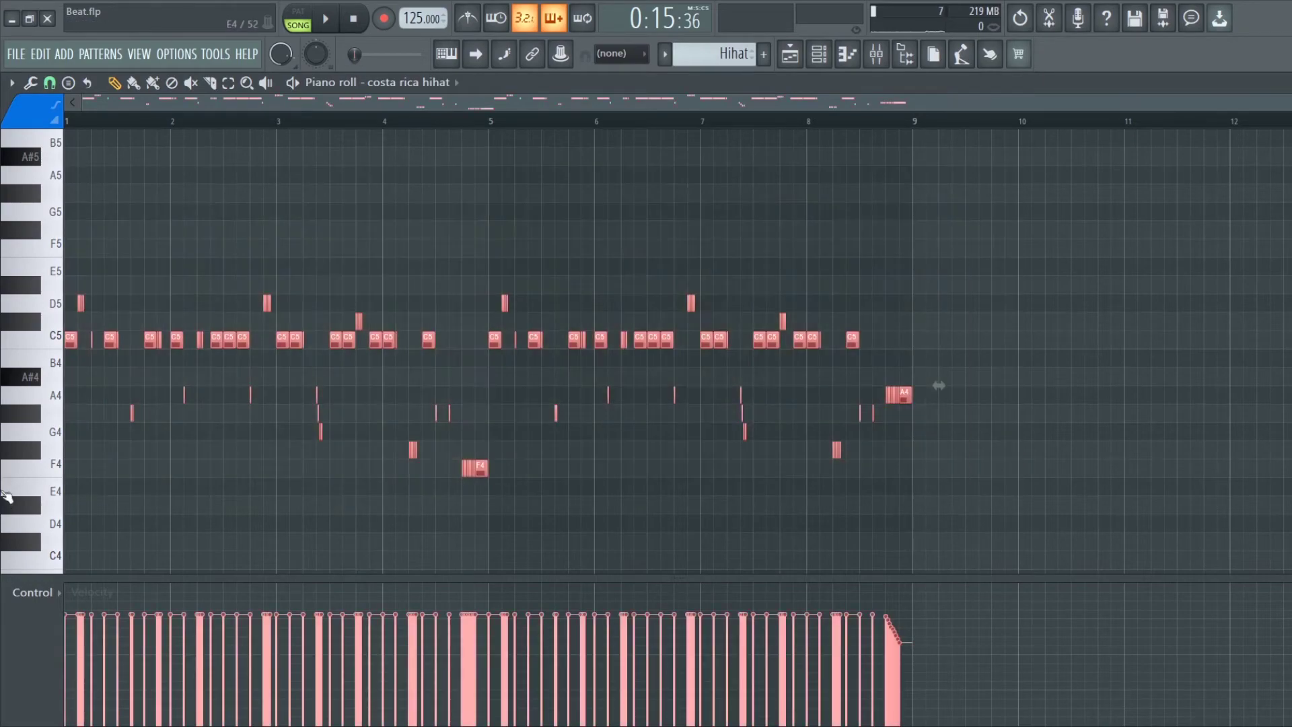
ctrl+click(347, 505)
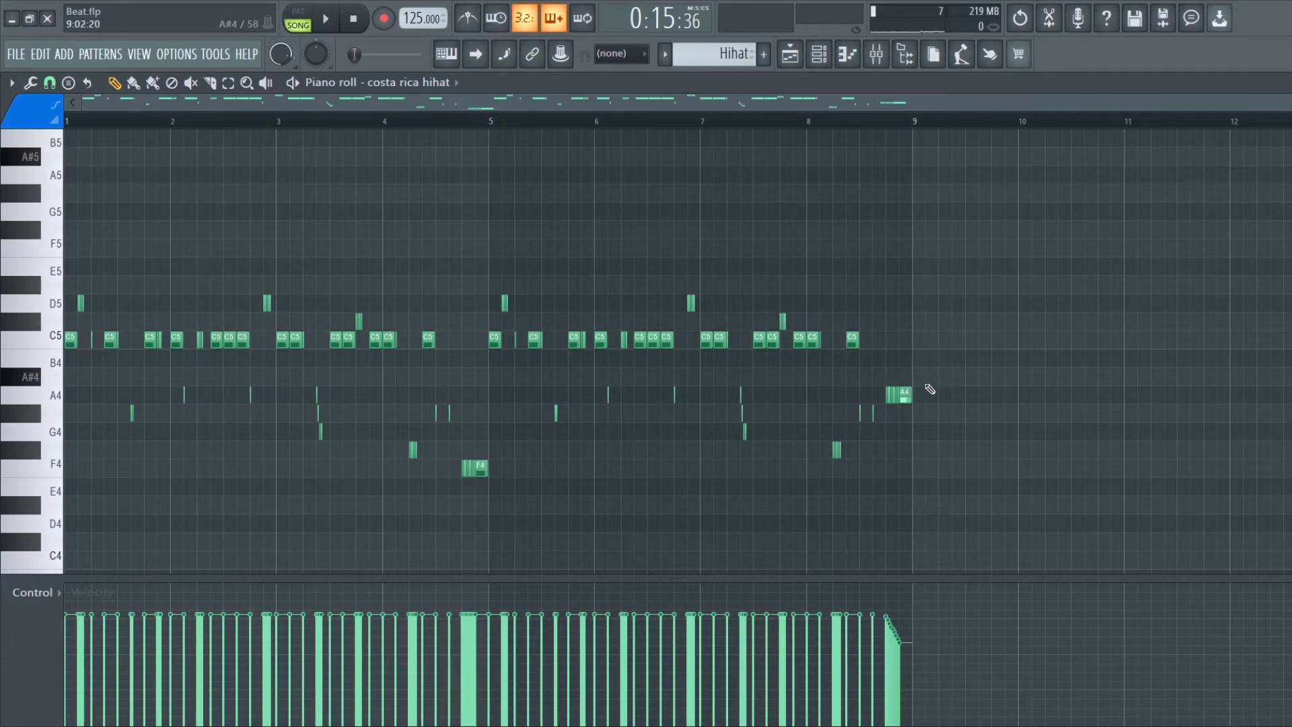
scroll(796, 173, up, 2)
scroll(875, 228, down, 2)
drag(971, 202, 66, 458)
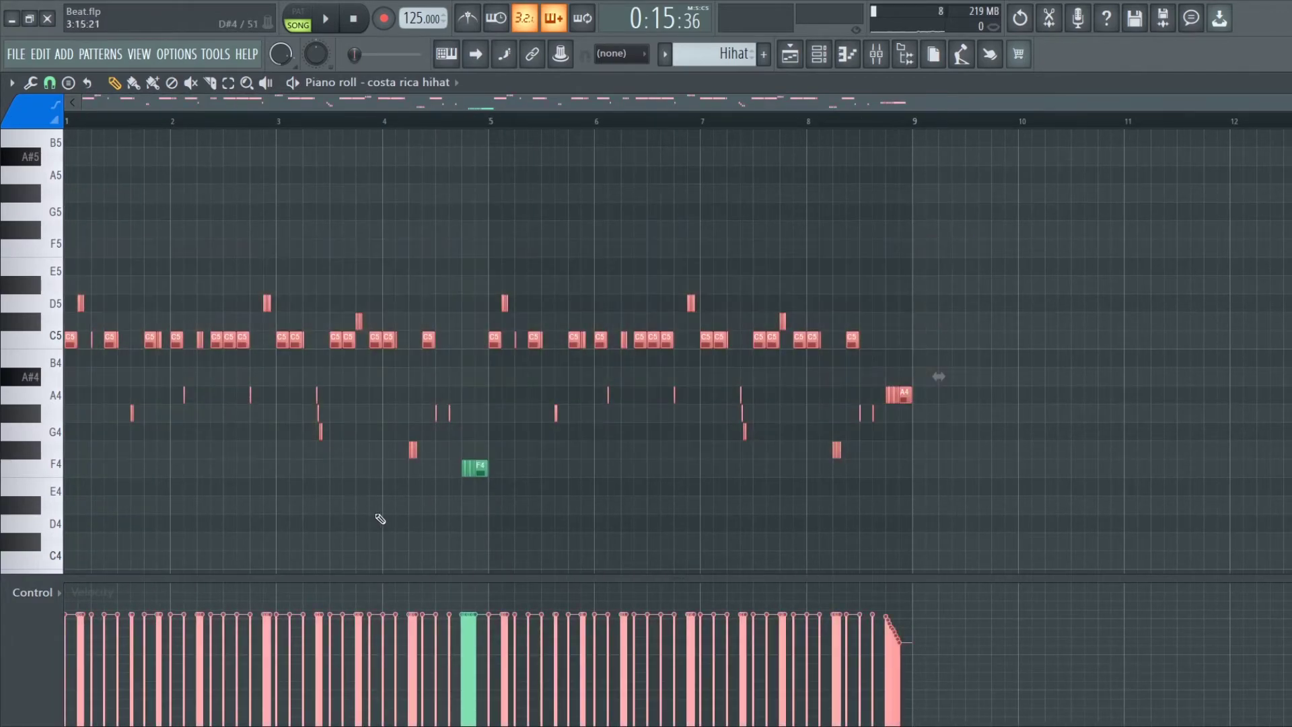
ctrl+click(374, 516)
Examine the hi-hat rolls and their pitch changes in bars 3 and 4.
scroll(281, 477, up, 2)
scroll(283, 477, up, 3)
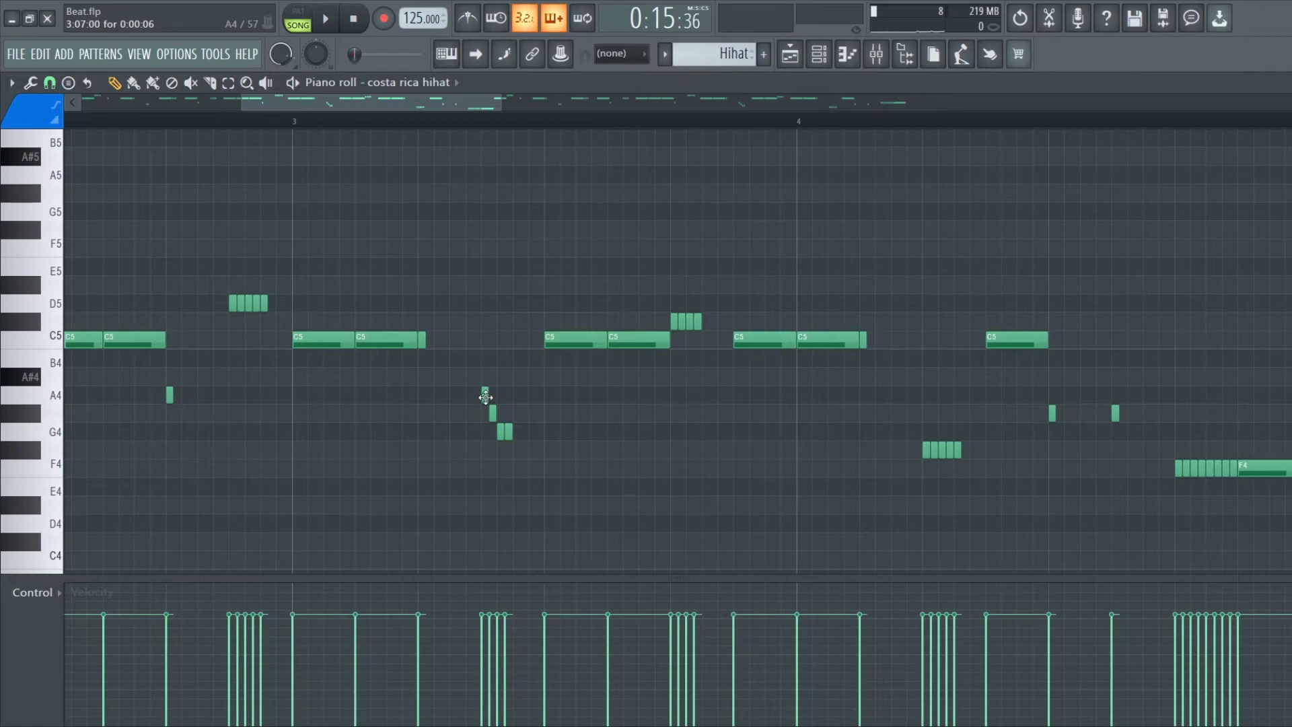
scroll(1030, 463, down, 3)
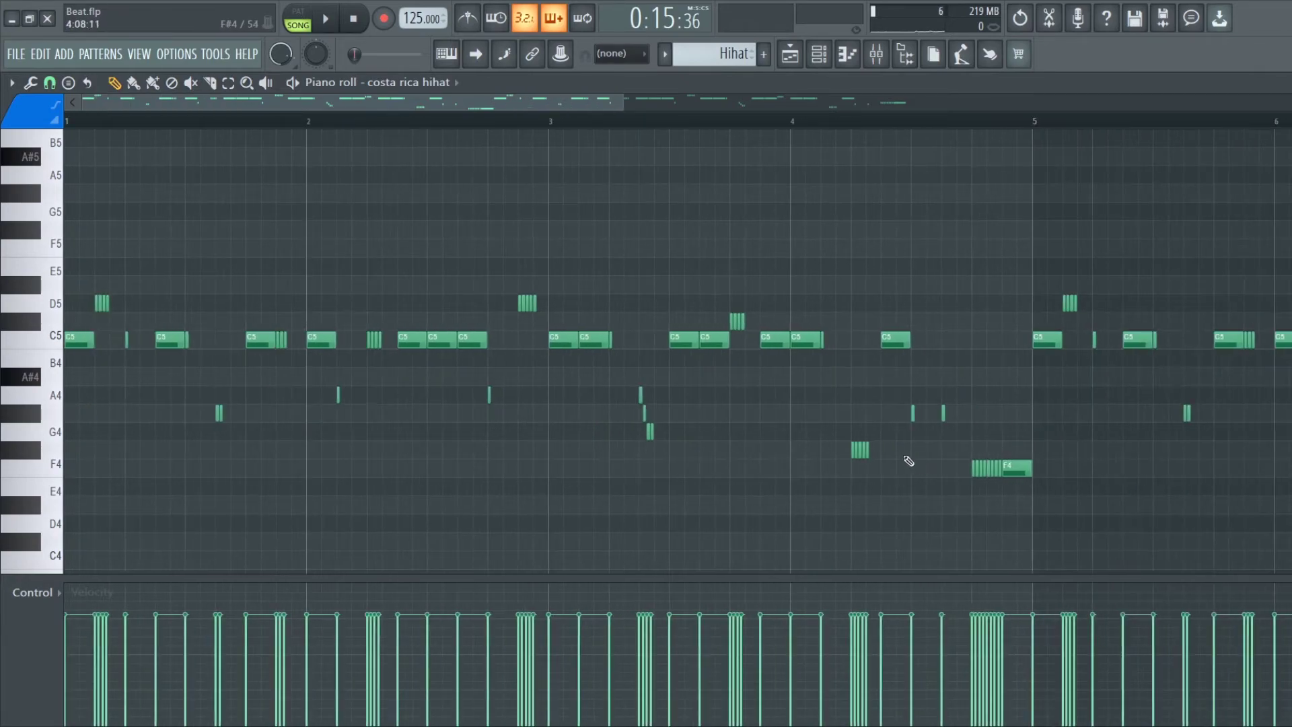
scroll(199, 392, up, 2)
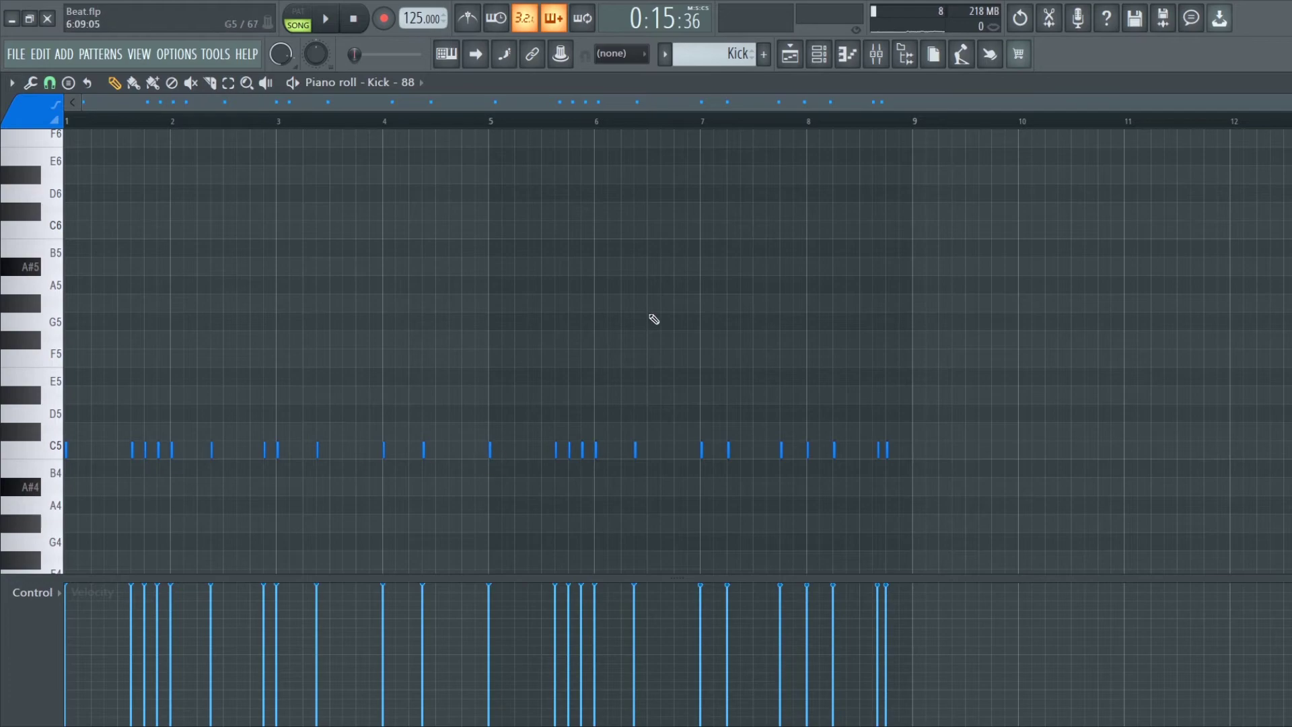
Examine the Kick pattern, highlighting the group of kicks near the end of bar 1.
scroll(101, 491, up, 3)
ctrl+drag(138, 387, 283, 472)
ctrl+click(233, 384)
Open the Perc pattern in the piano roll and audition its sound at C5.
click(787, 55)
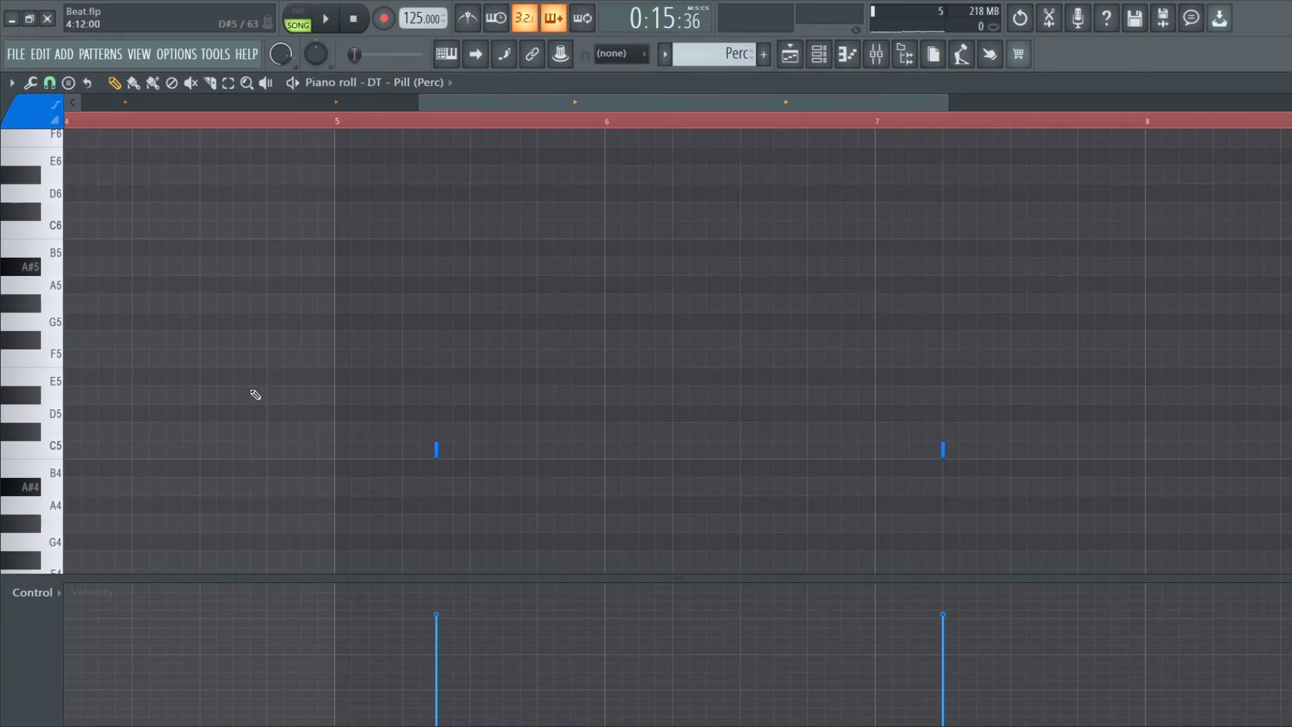
scroll(168, 377, down, 2)
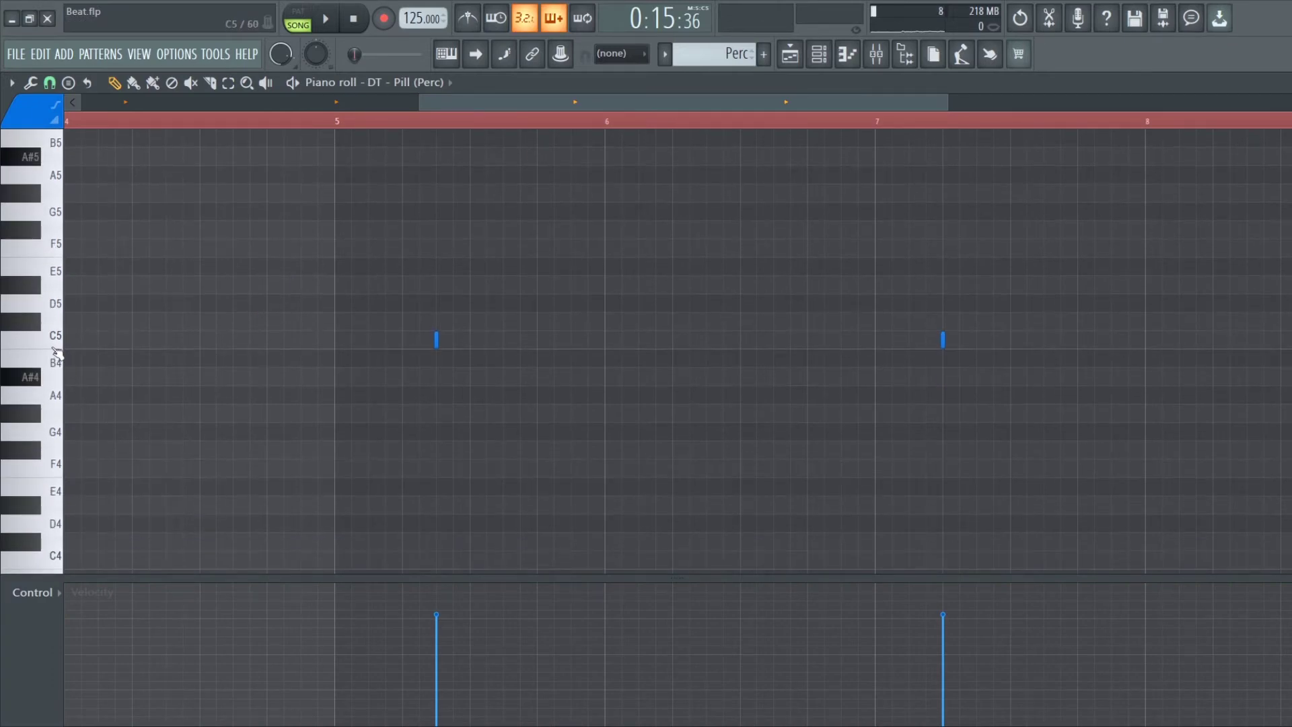
click(51, 339)
click(50, 340)
click(50, 339)
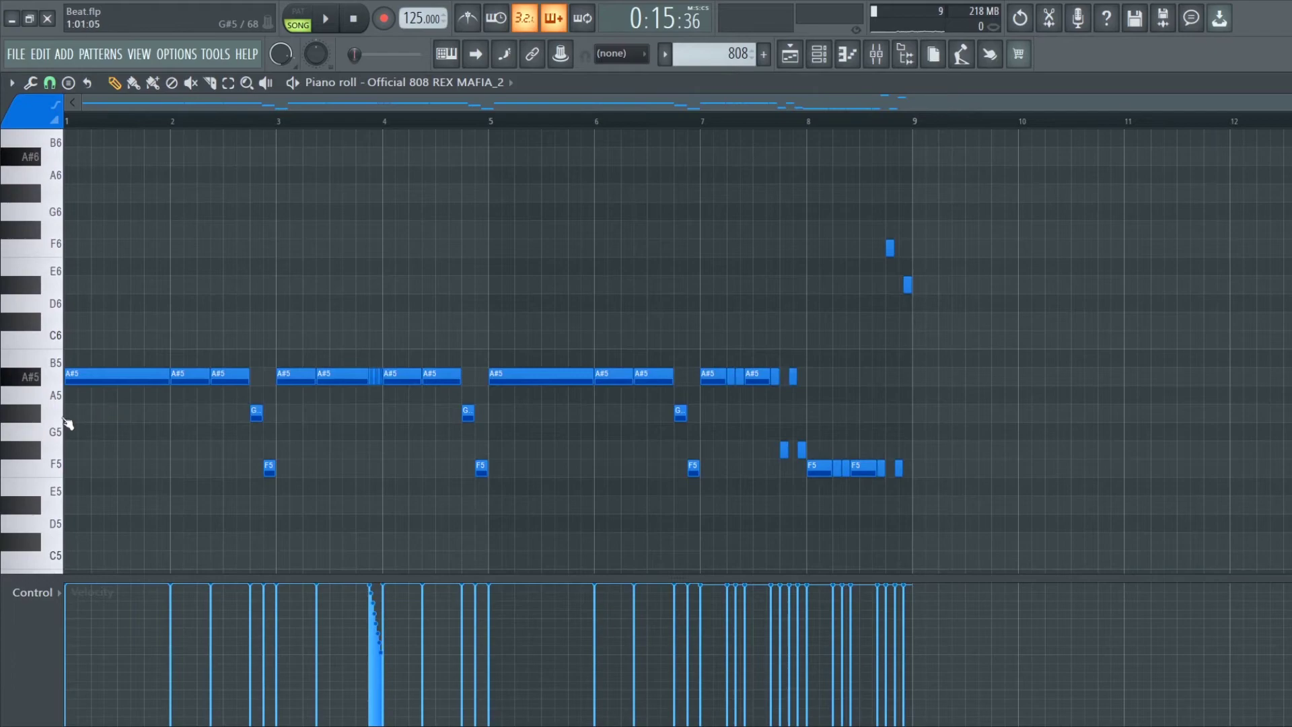
Examine the 808 pattern's notes and audition the 808 at its root note A#5.
scroll(247, 359, up, 2)
scroll(487, 310, down, 2)
scroll(35, 441, down, 1)
click(34, 331)
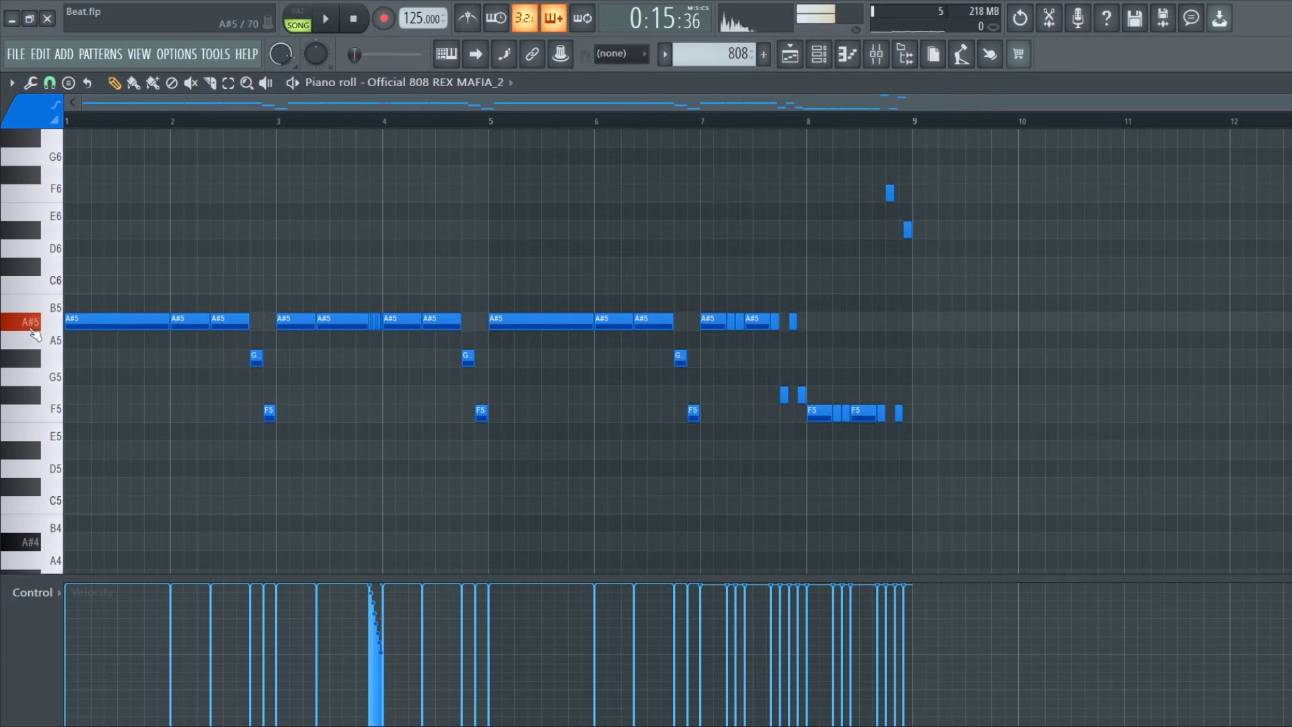
click(34, 331)
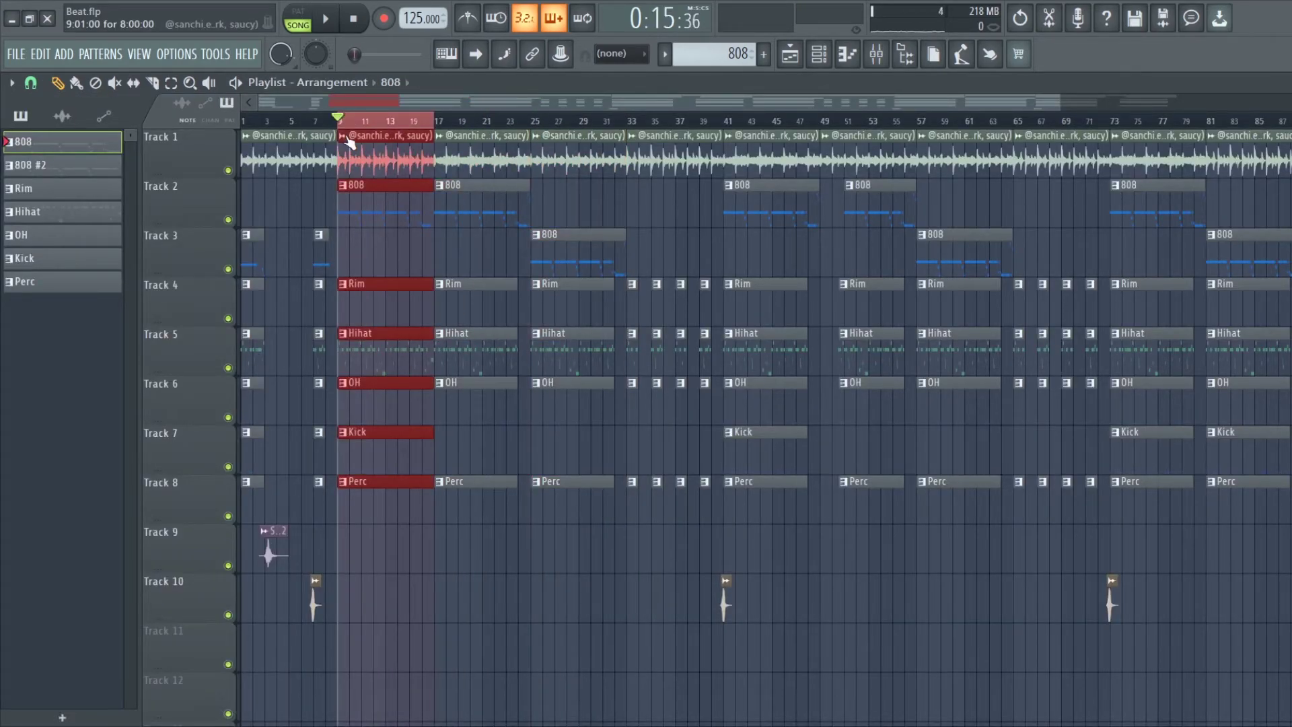
Play the arrangement from bar 9, examine the 808 pattern's opening bars, and return to the playlist.
click(327, 19)
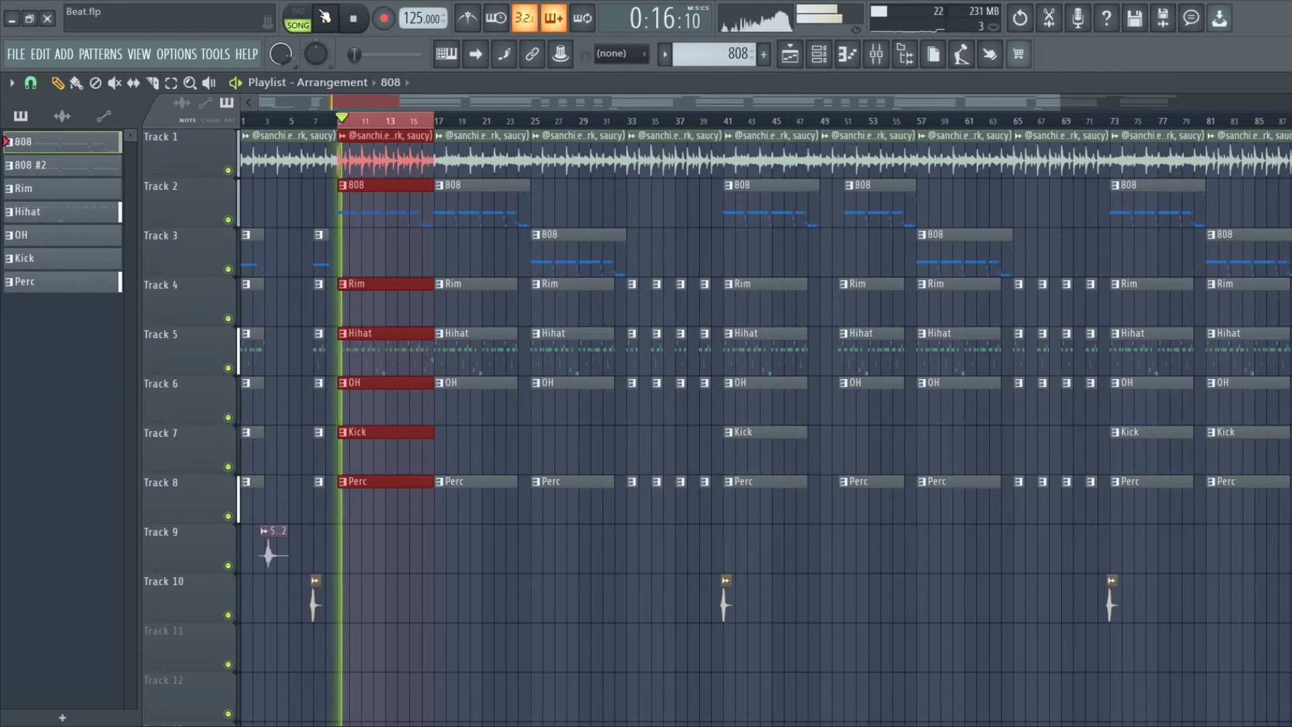
key(space)
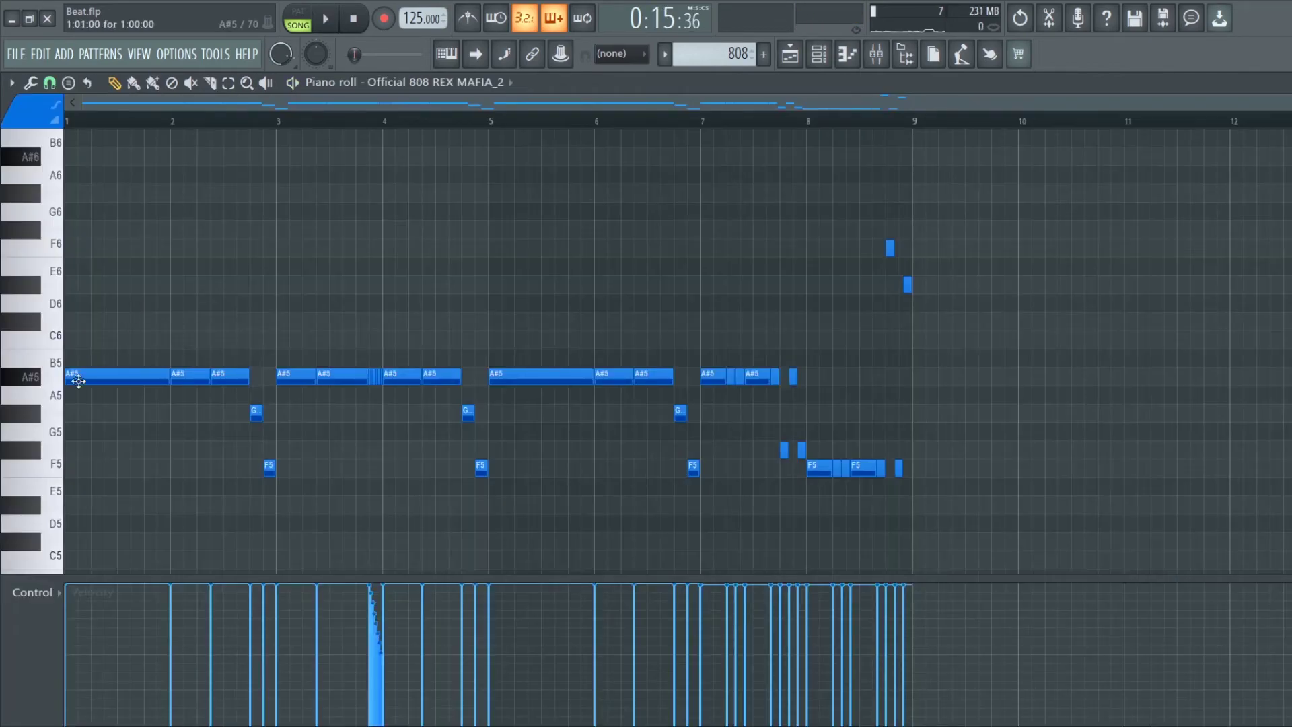
scroll(47, 410, up, 3)
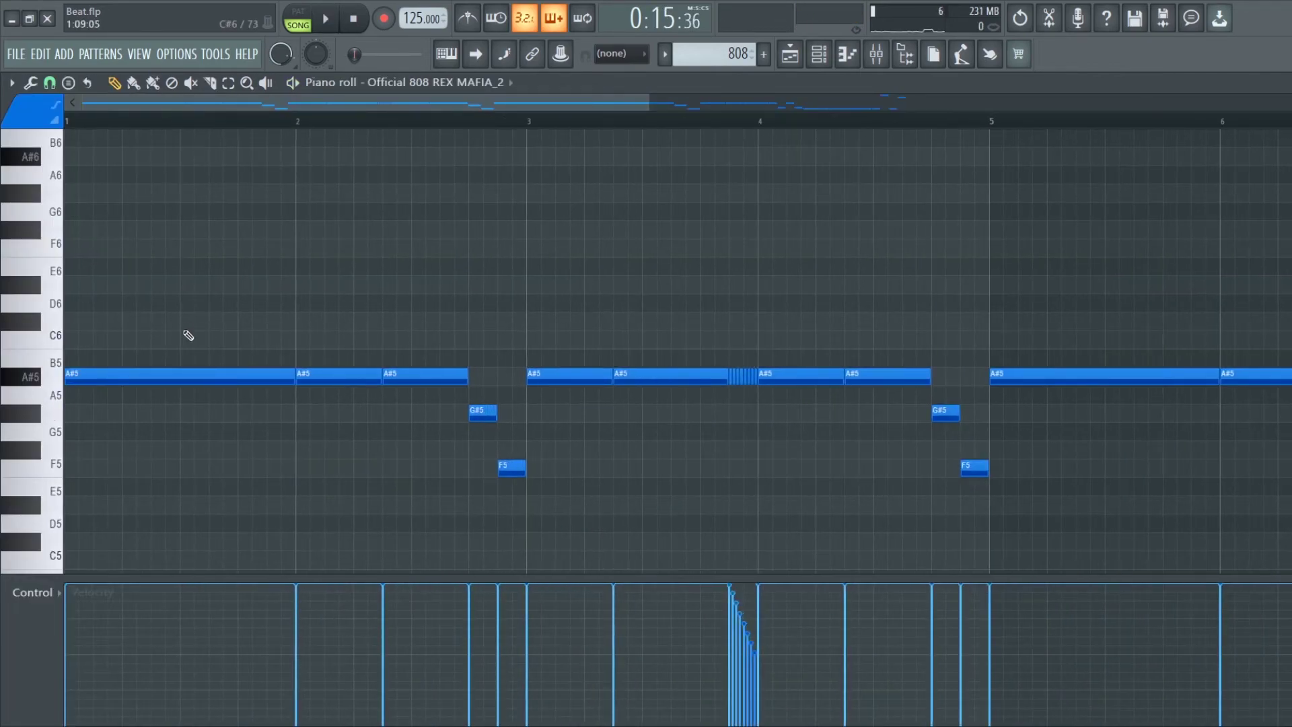
scroll(522, 337, down, 3)
click(790, 55)
click(790, 55)
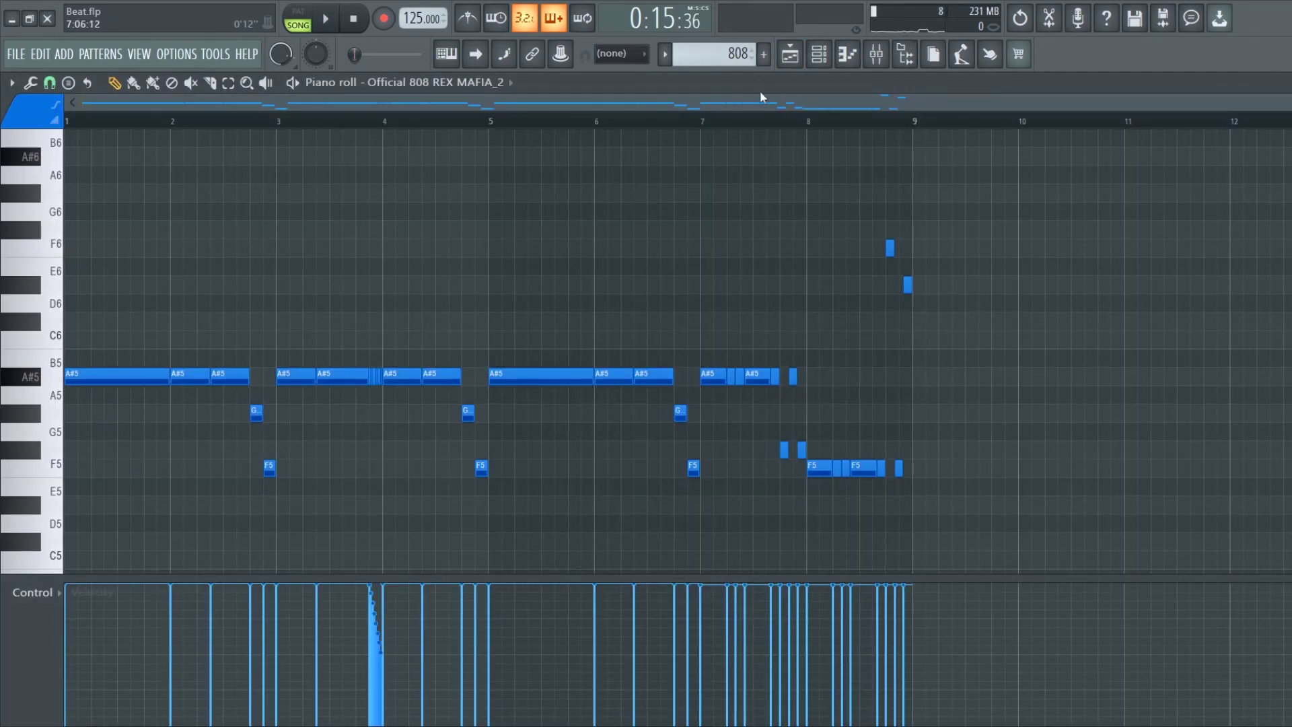
click(790, 55)
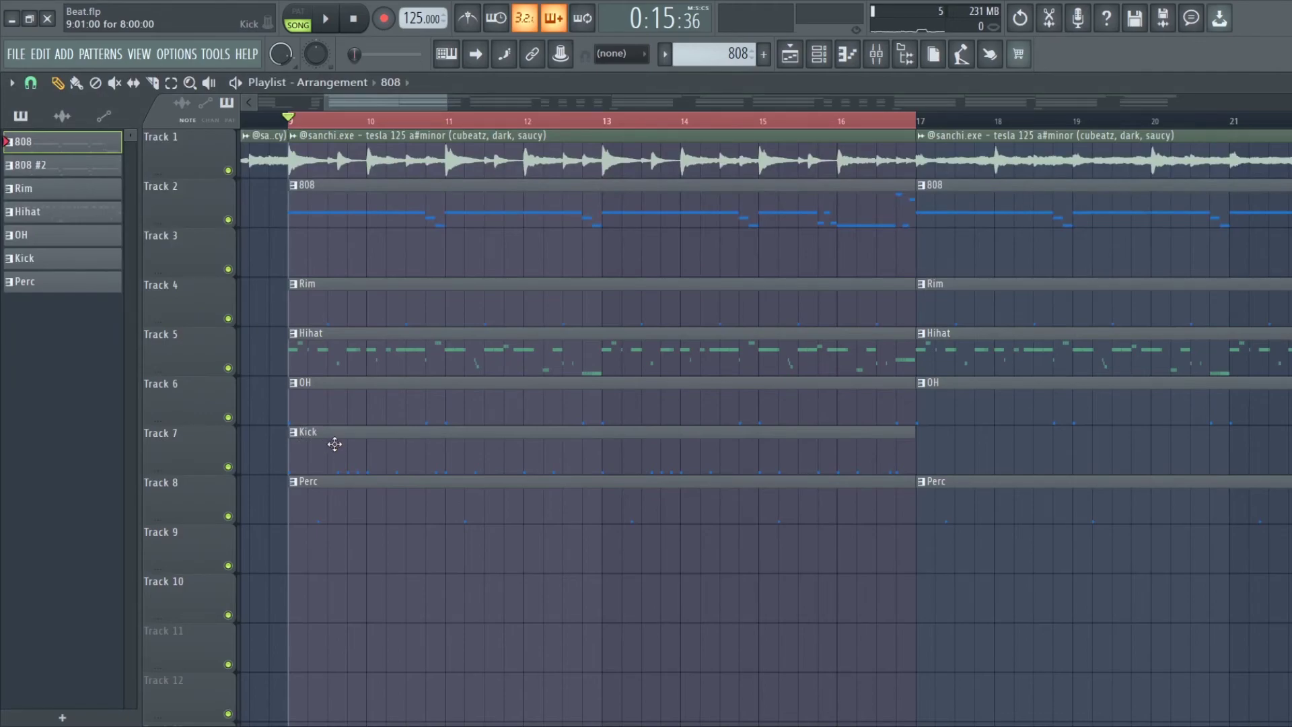
Open the Kick pattern from the playlist, listen to its first bar, and highlight the kicks leading into bar 2.
scroll(335, 444, up, 3)
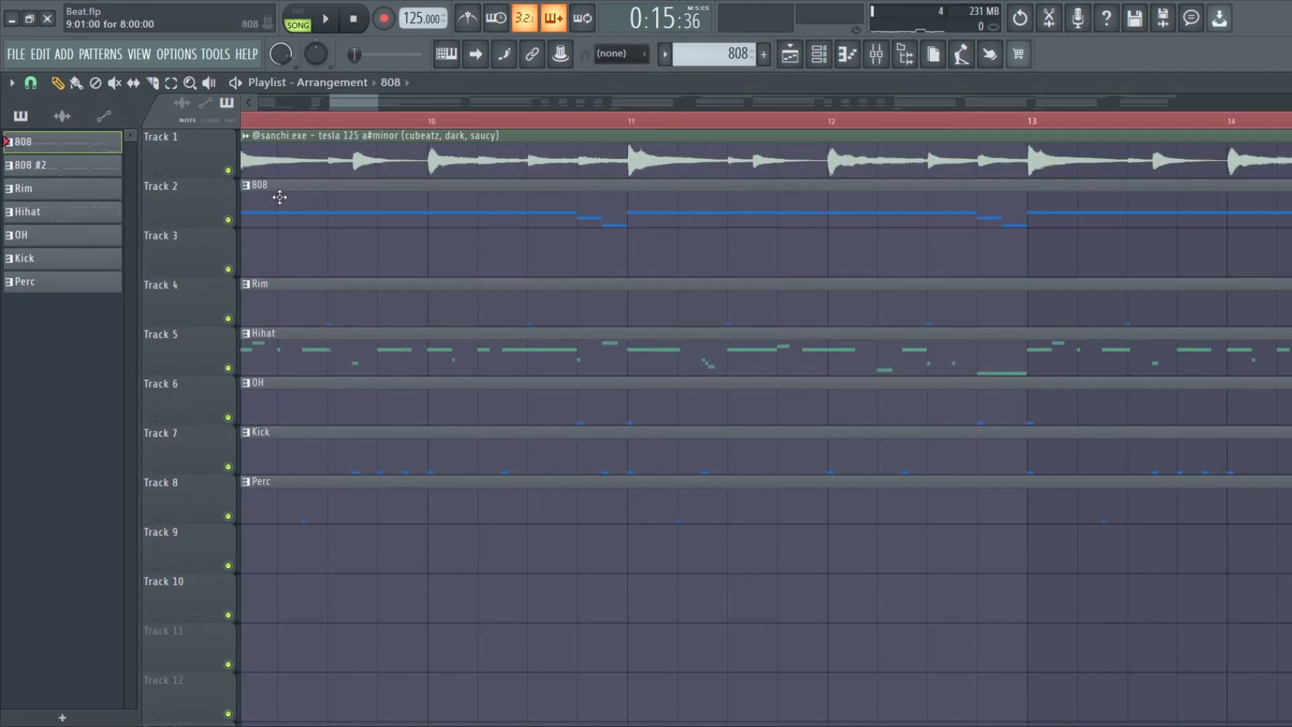
double_click(357, 473)
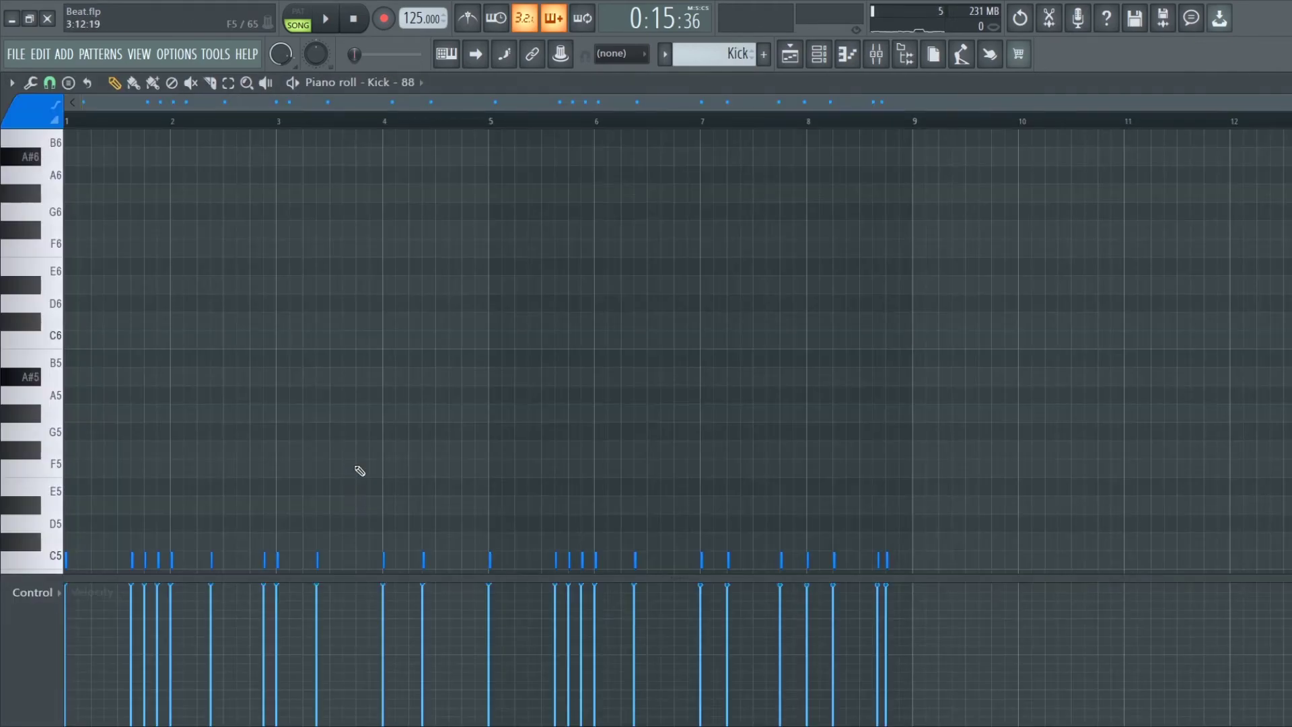
scroll(117, 547, up, 5)
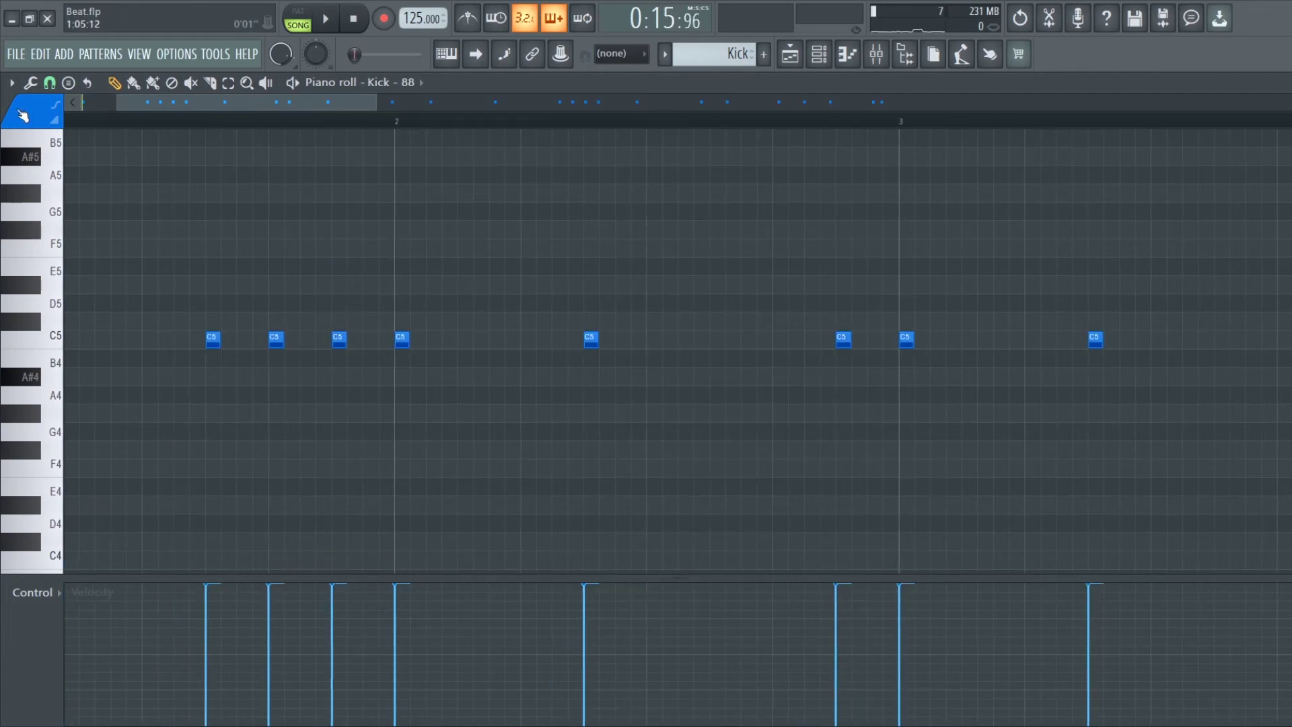
key(space)
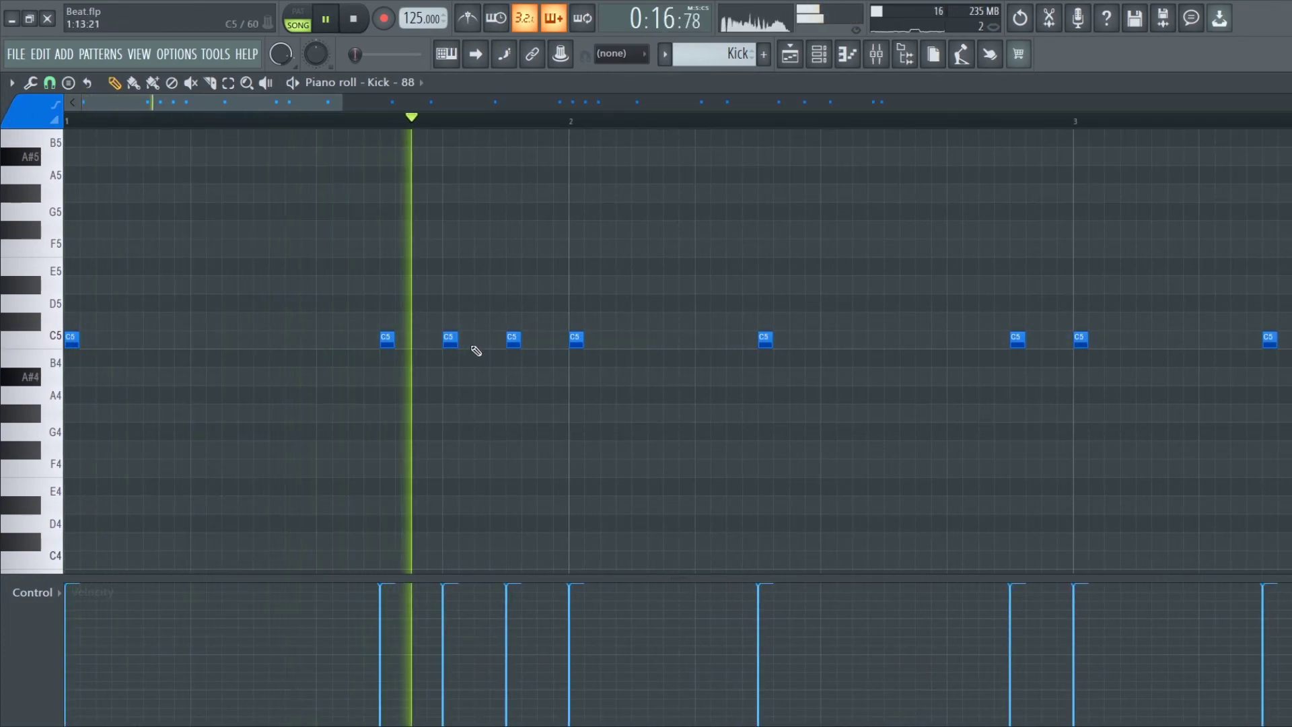
click(355, 21)
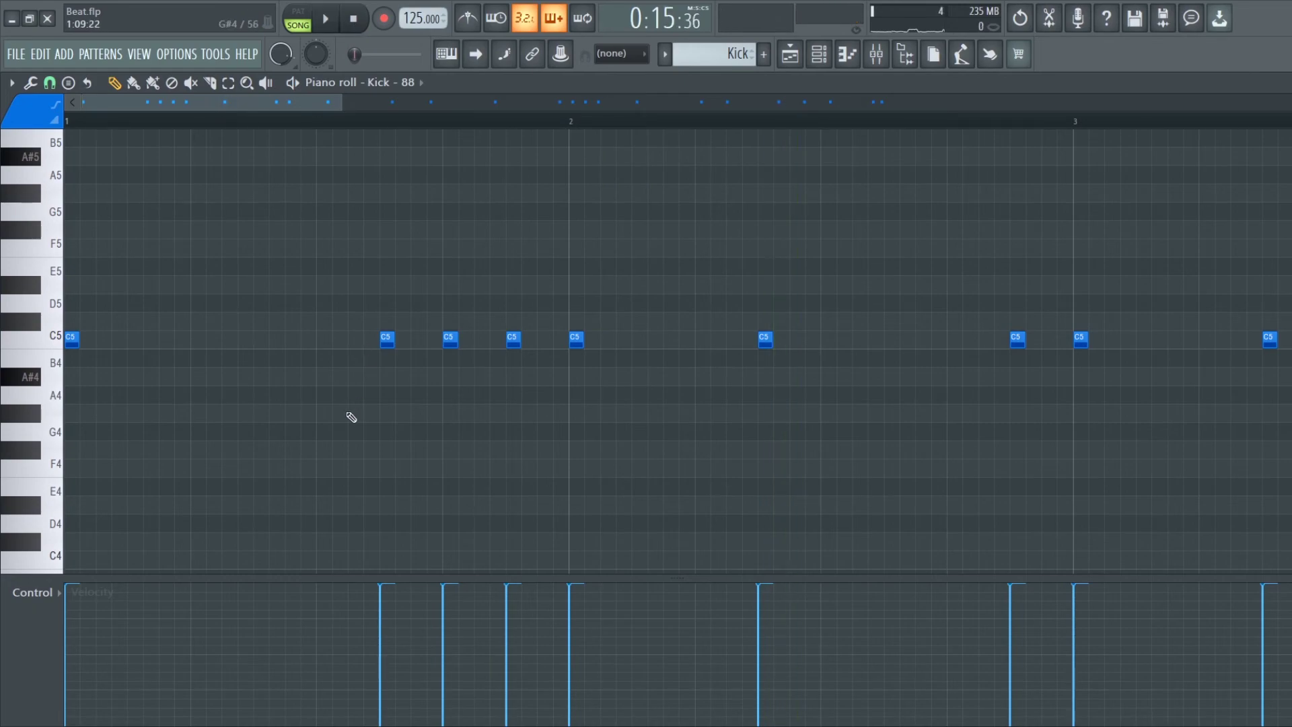
drag(301, 222, 432, 361)
ctrl+click(552, 440)
Solo the Official 808 REX MAFIA_2 mixer track and play the section to check its level on the Current meter.
click(790, 54)
scroll(385, 347, down, 3)
scroll(384, 468, up, 3)
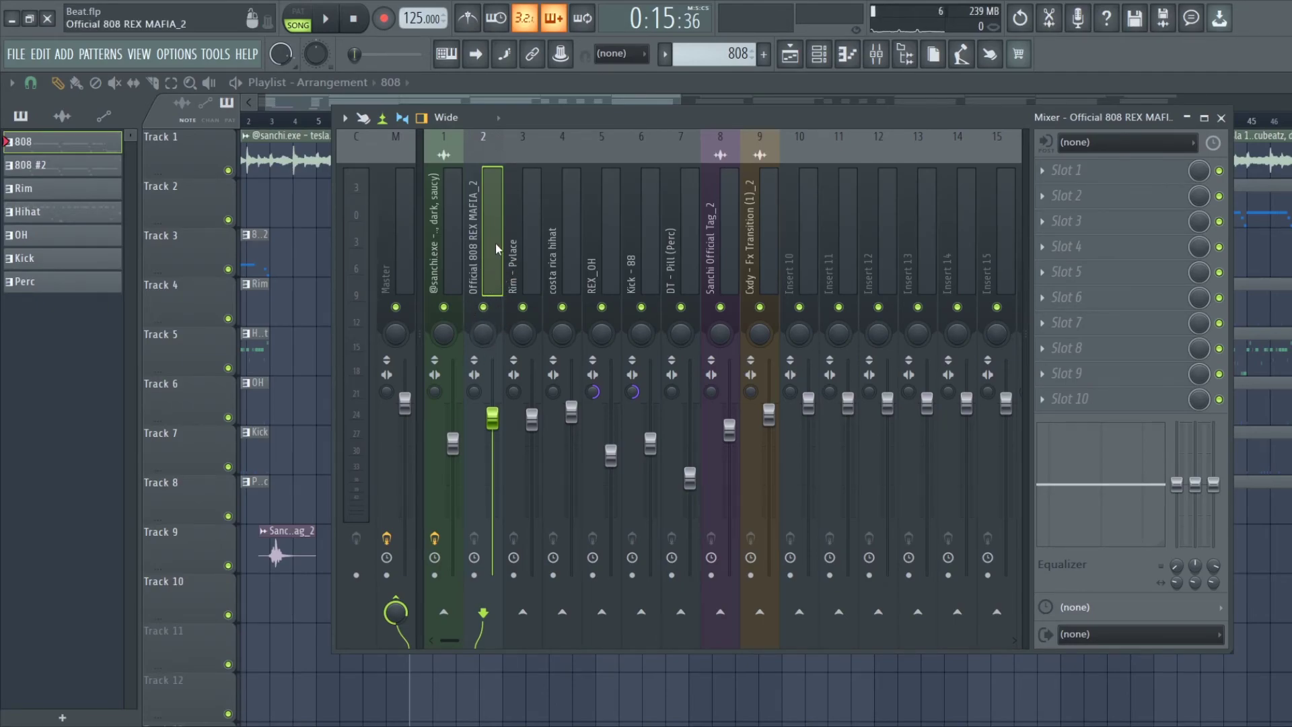
right_click(483, 308)
key(space)
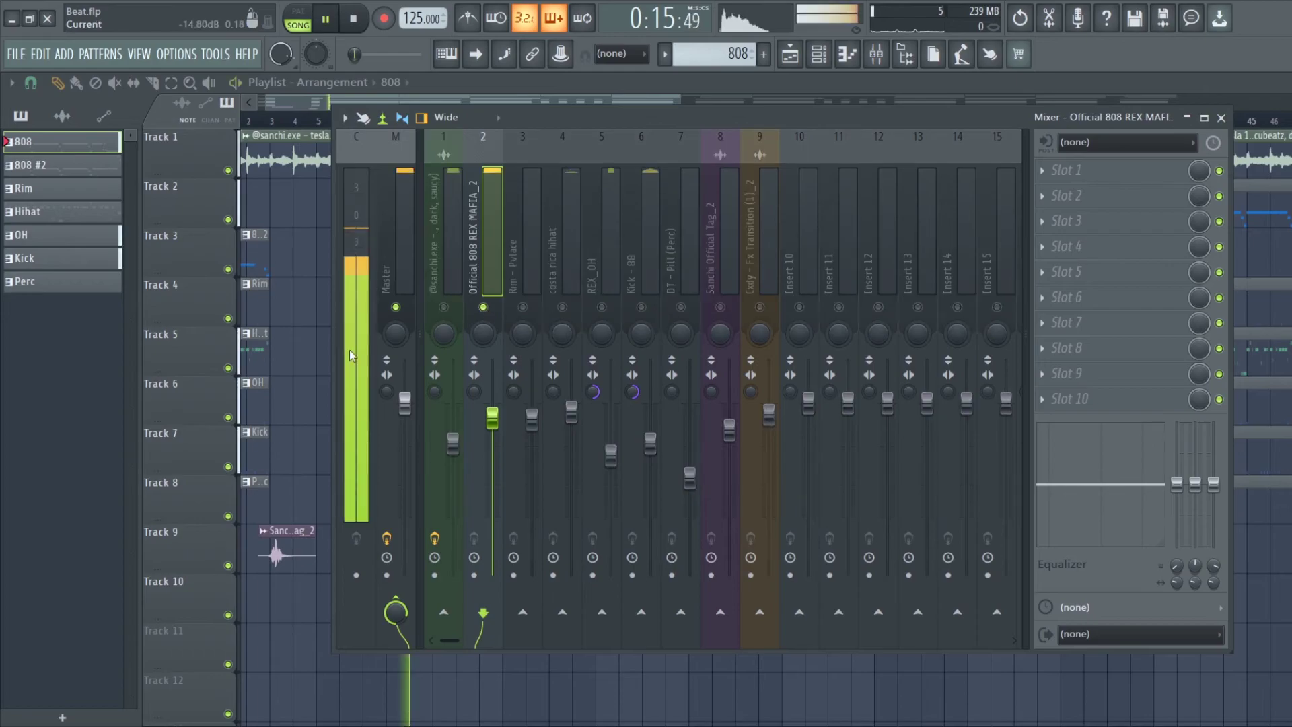
click(362, 300)
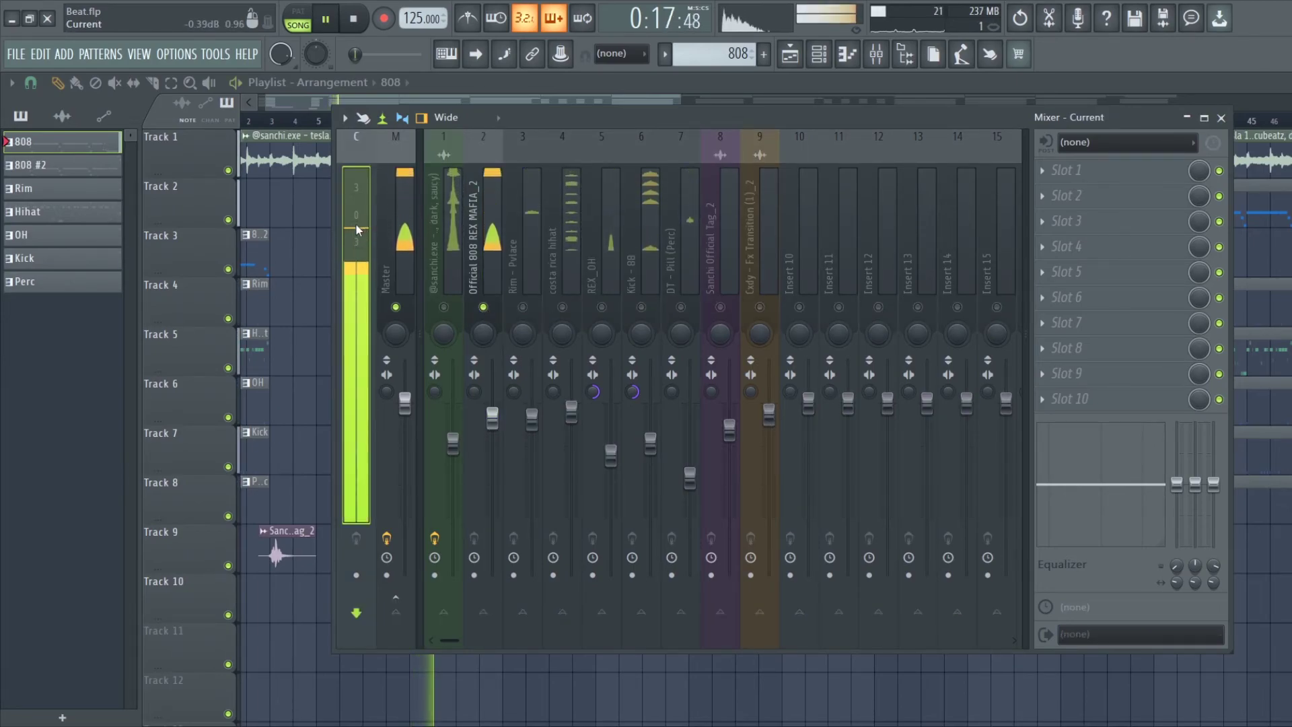
key(space)
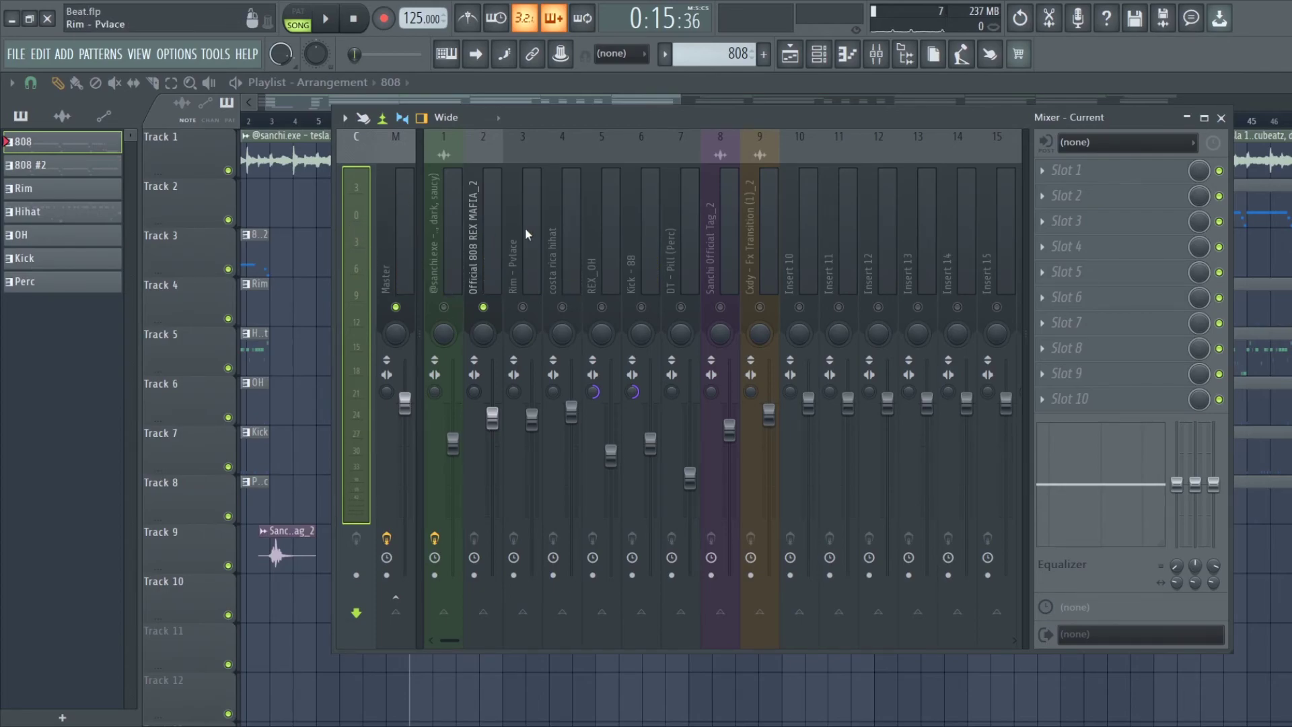
Play the section and unmute the rim, hi-hat, open hat, kick, perc and melody mixer tracks one after another to check their combined levels.
click(528, 275)
key(space)
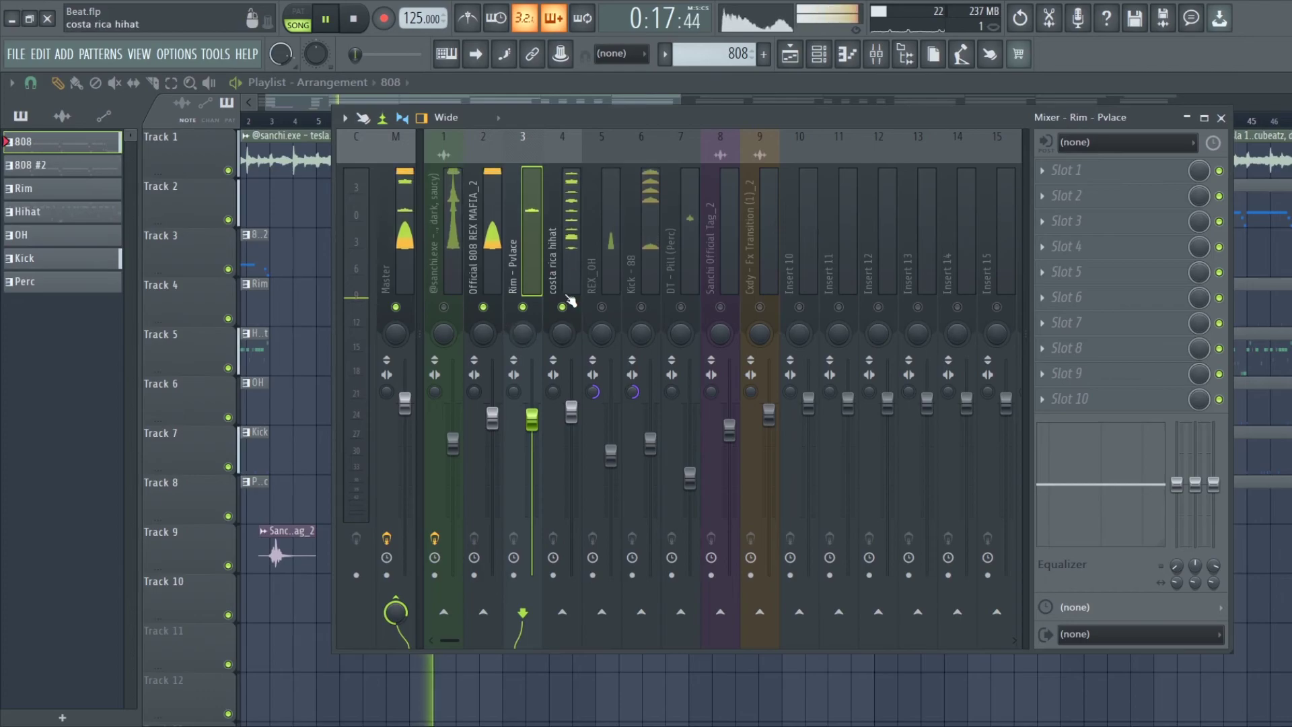
click(595, 324)
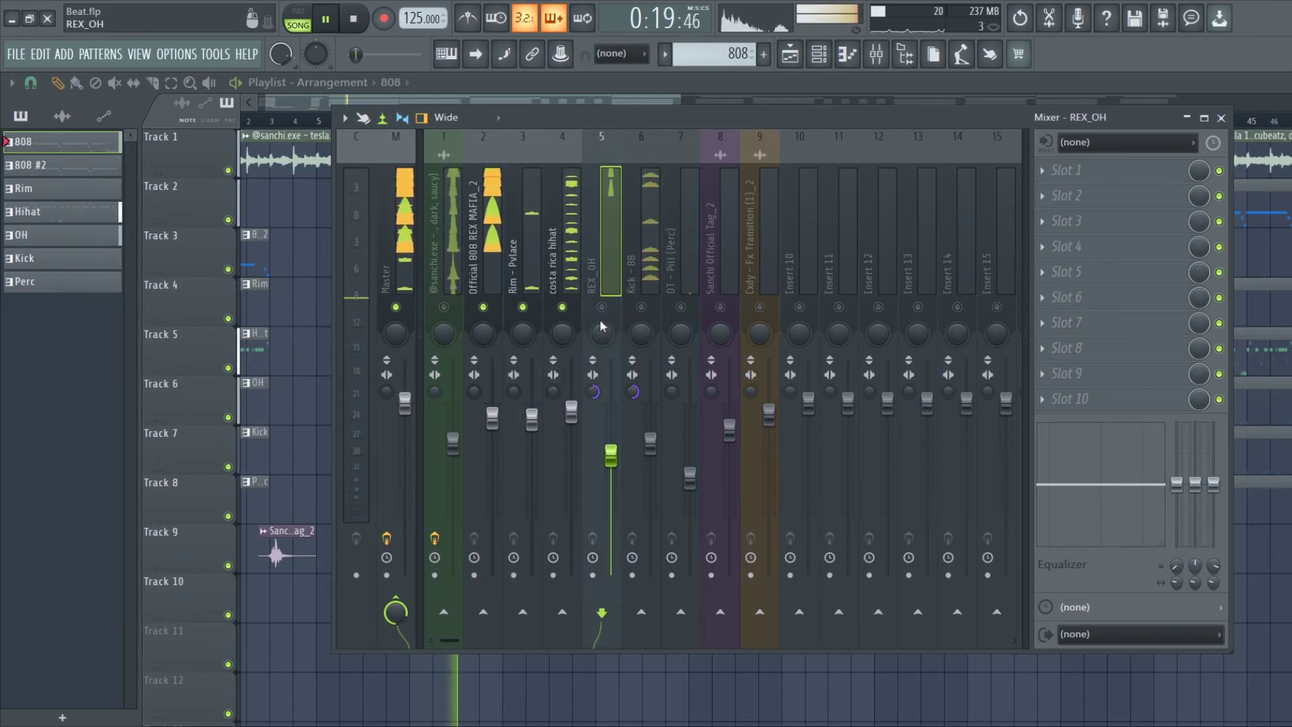
click(644, 308)
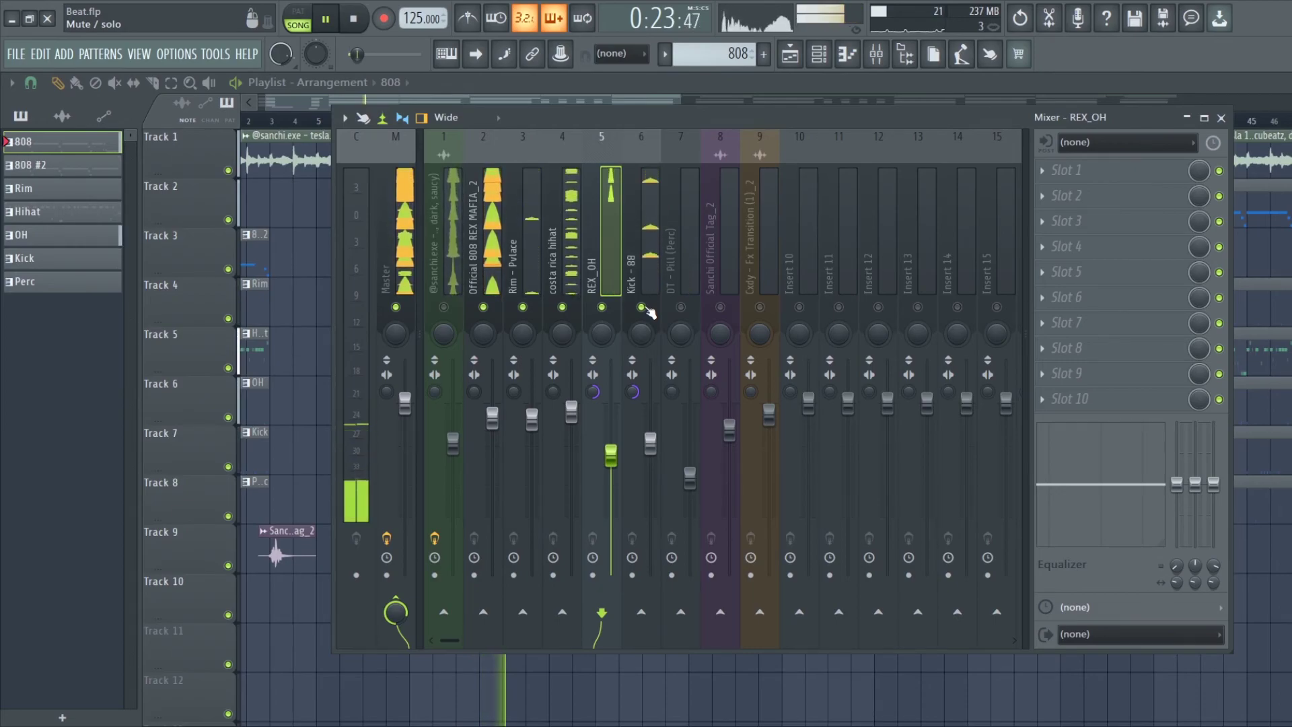
click(680, 307)
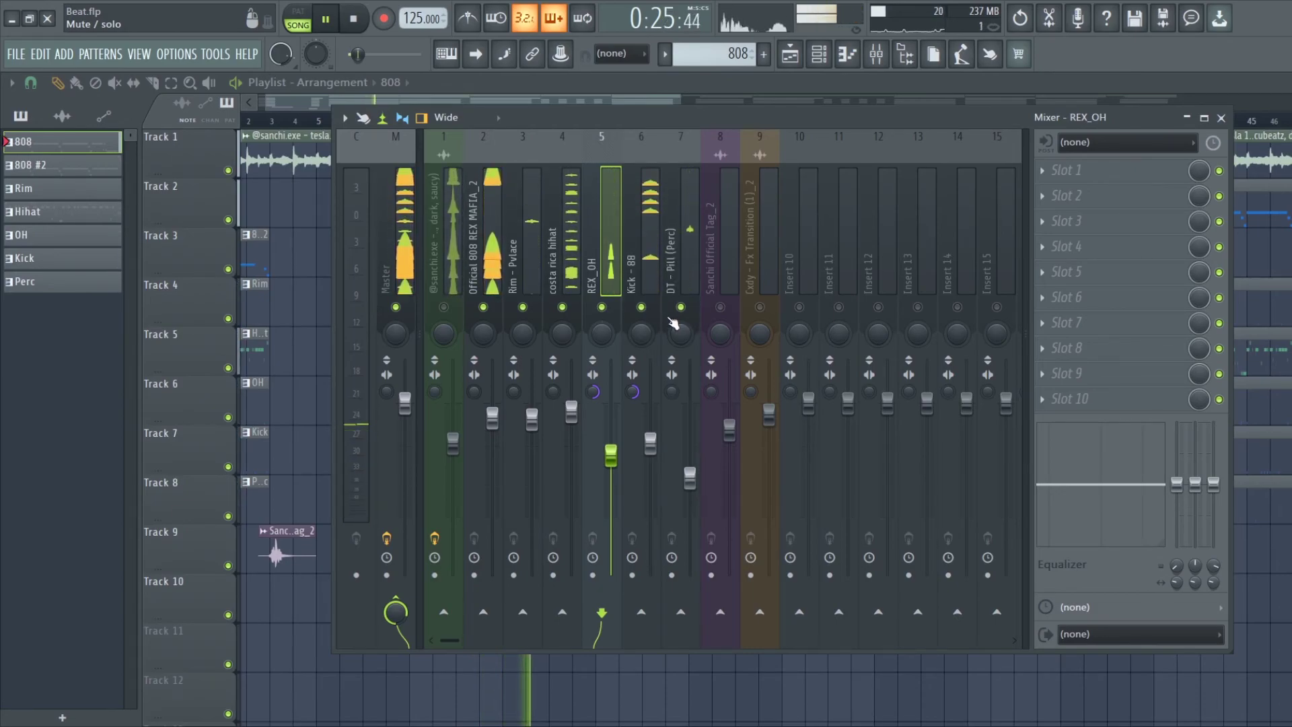
click(444, 307)
click(452, 311)
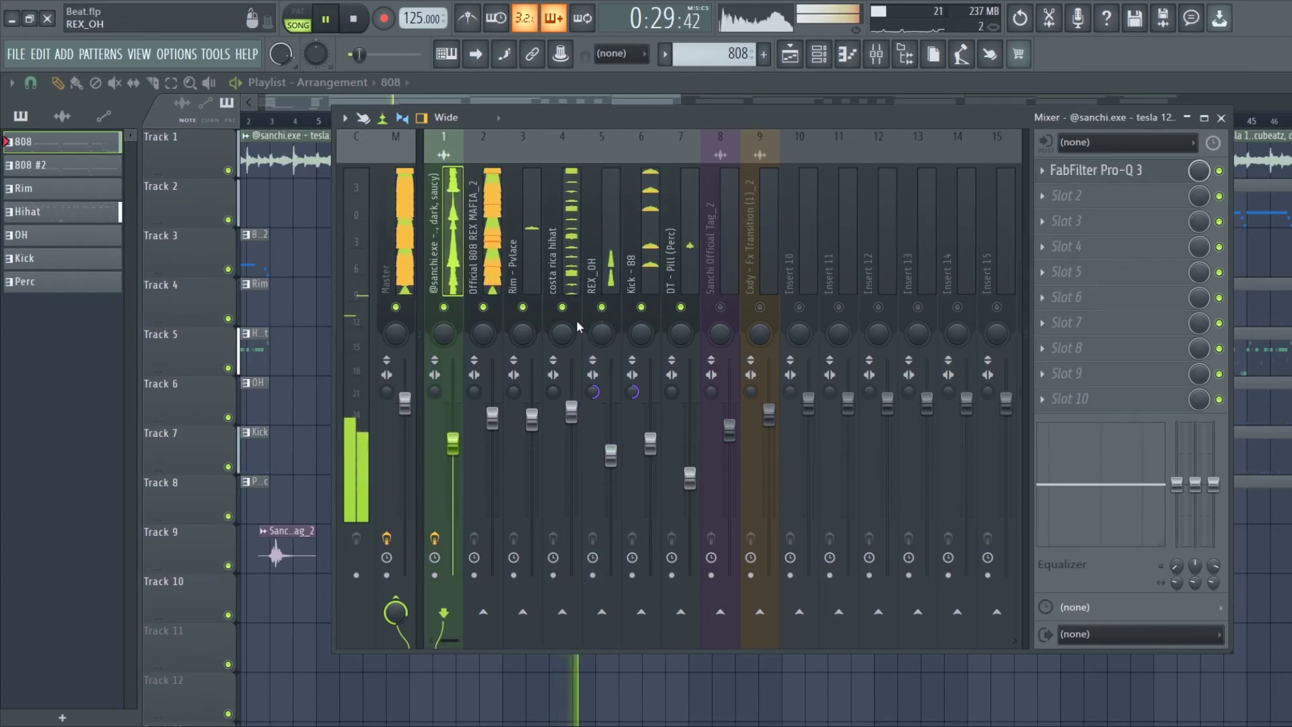
Solo the melody mixer track and raise the high cut frequency in its FabFilter Pro-Q 3 to about 16674 Hz.
right_click(444, 307)
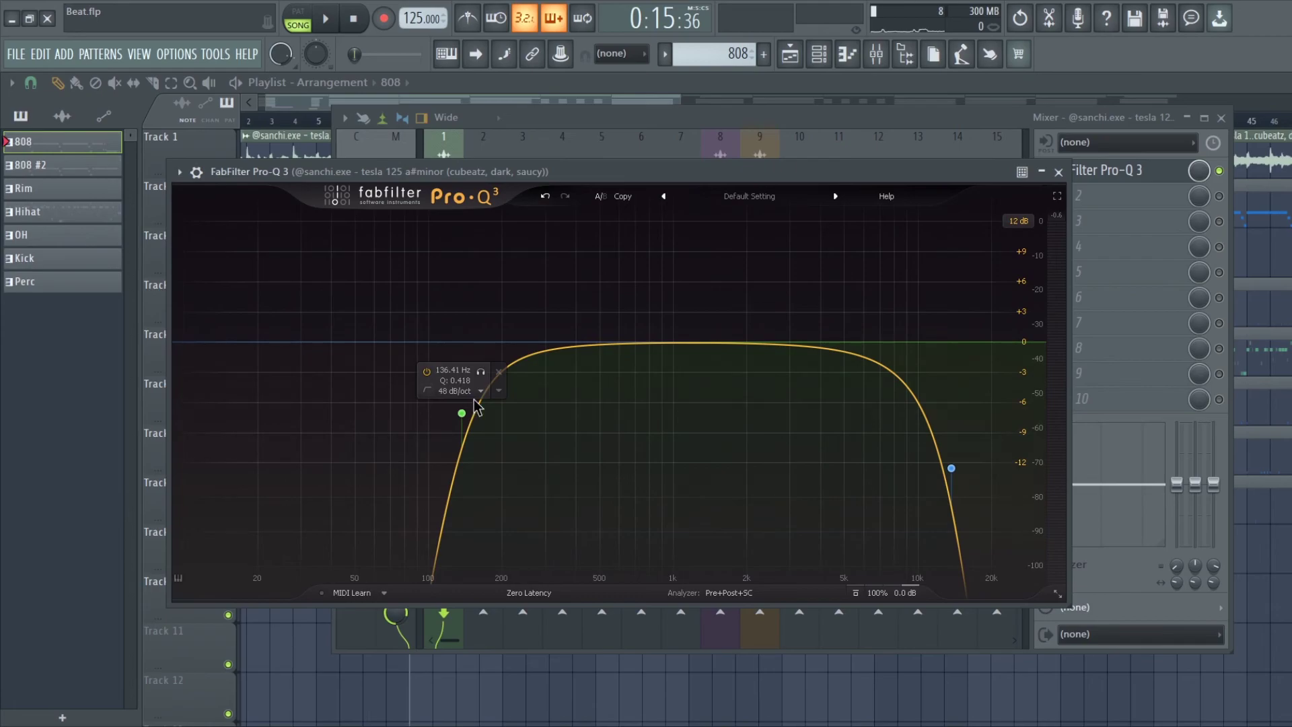
drag(499, 180, 433, 186)
drag(914, 479, 935, 459)
Play the soloed melody through the equalizer, close FabFilter Pro-Q 3 and the mixer, and return to the full playlist arrangement.
key(space)
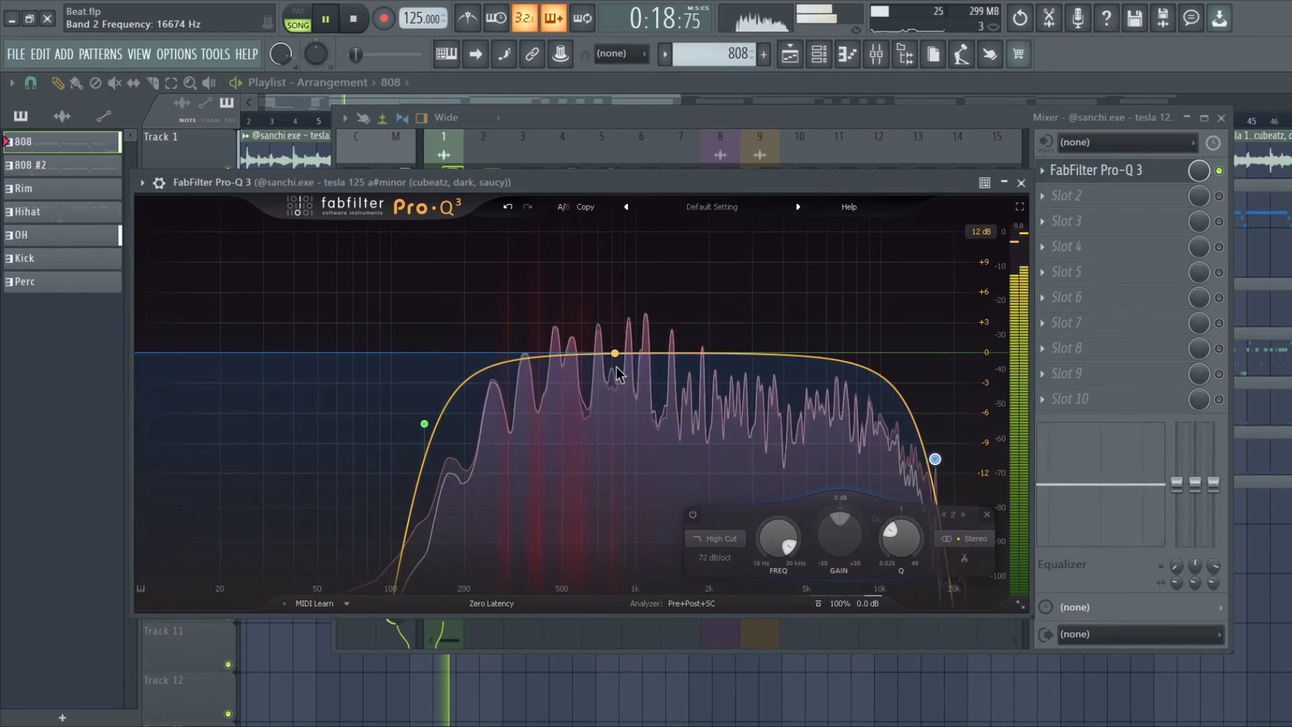
key(space)
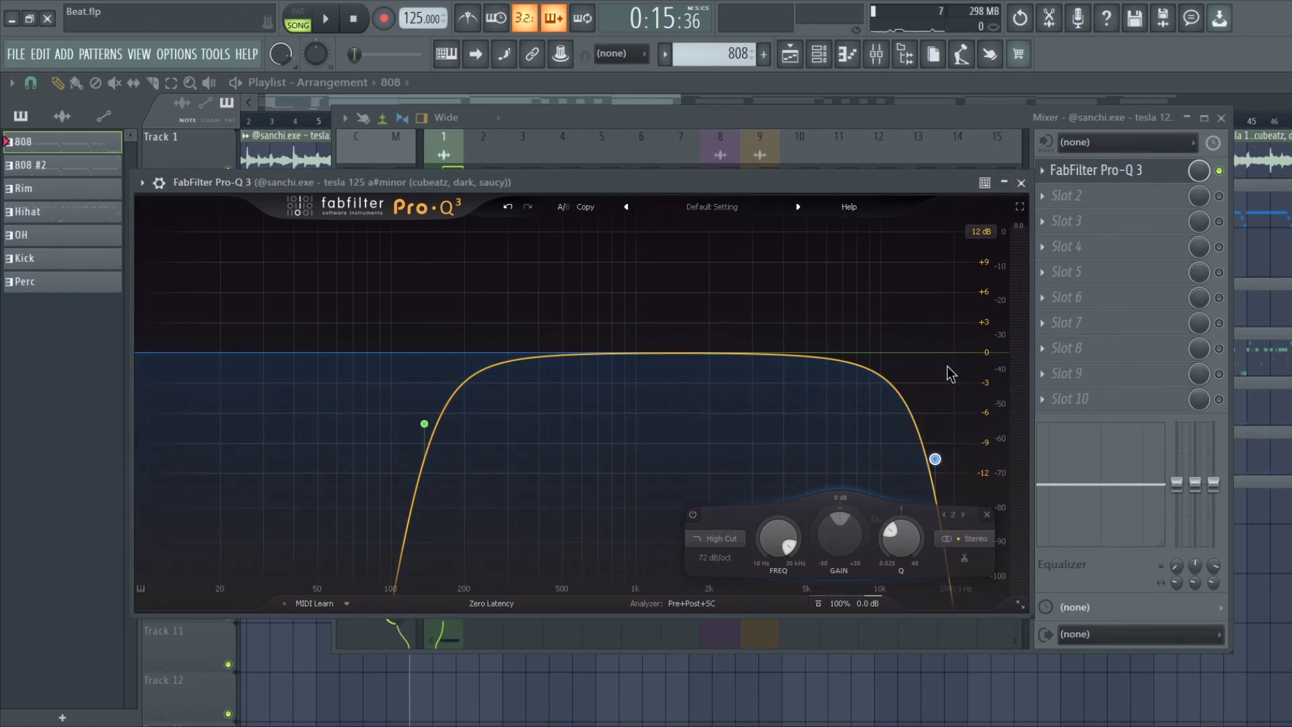
click(1023, 183)
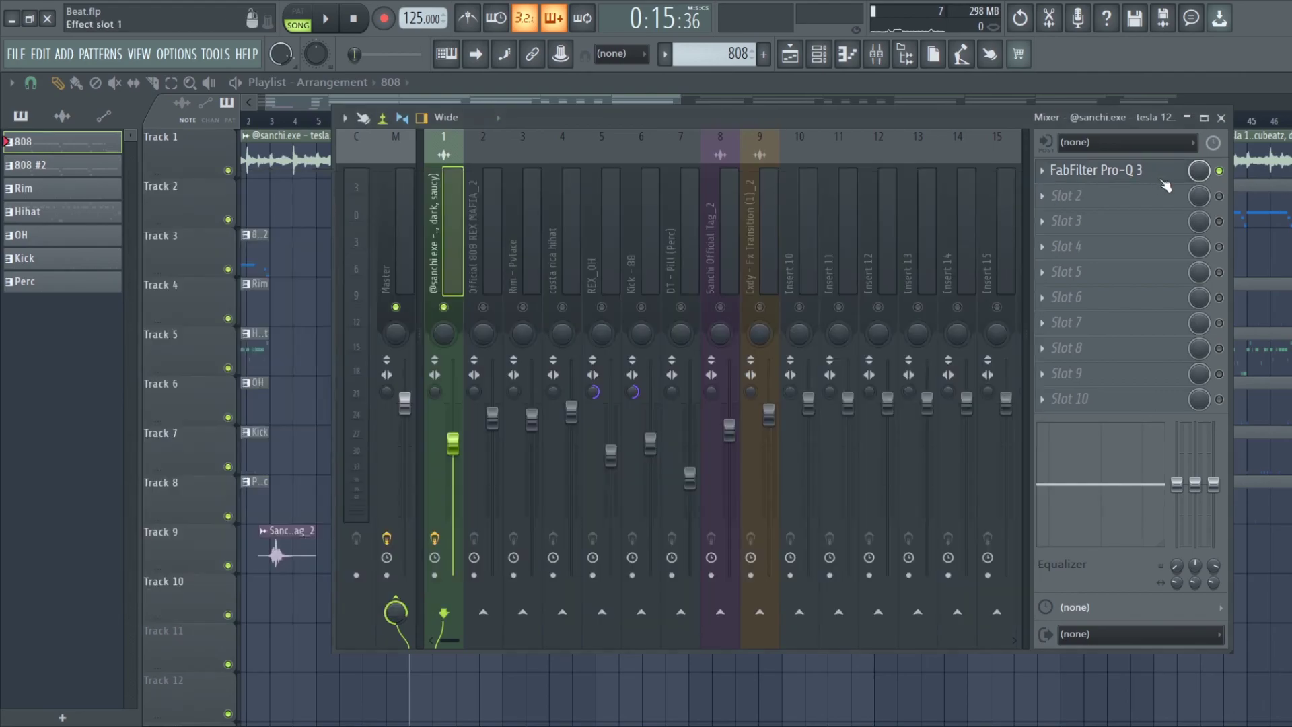
key(F9)
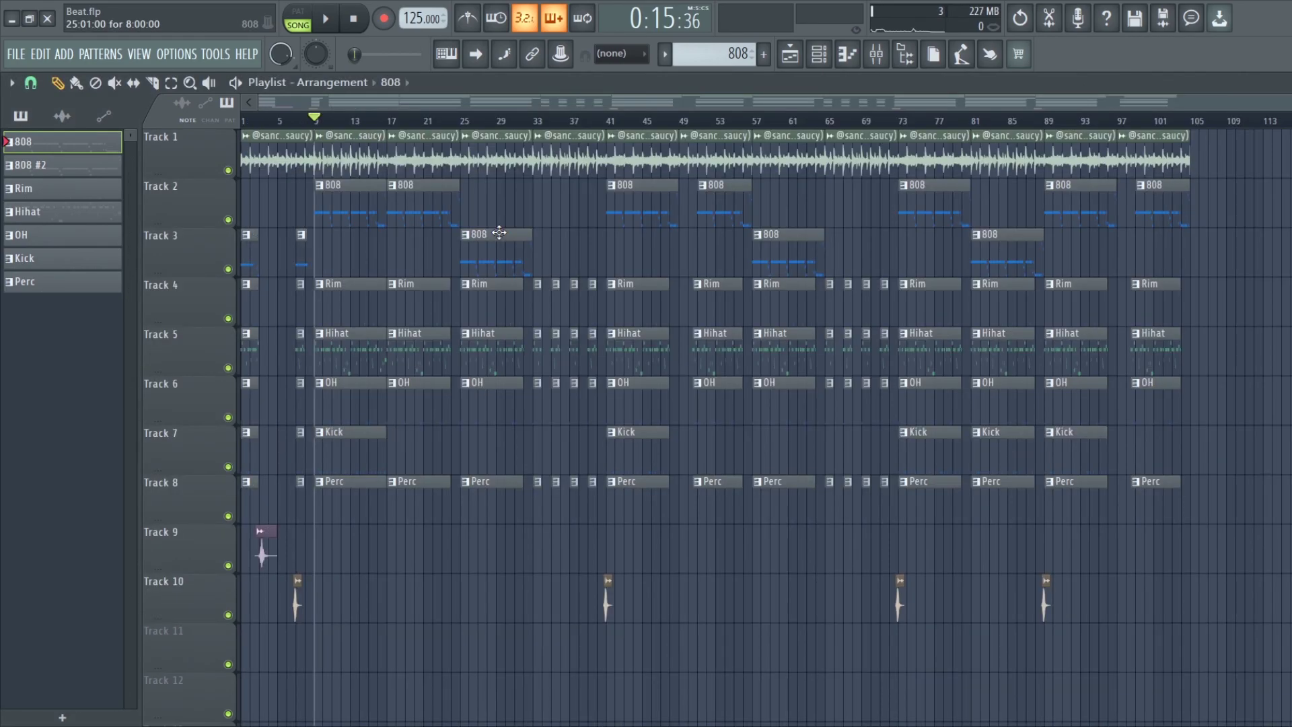